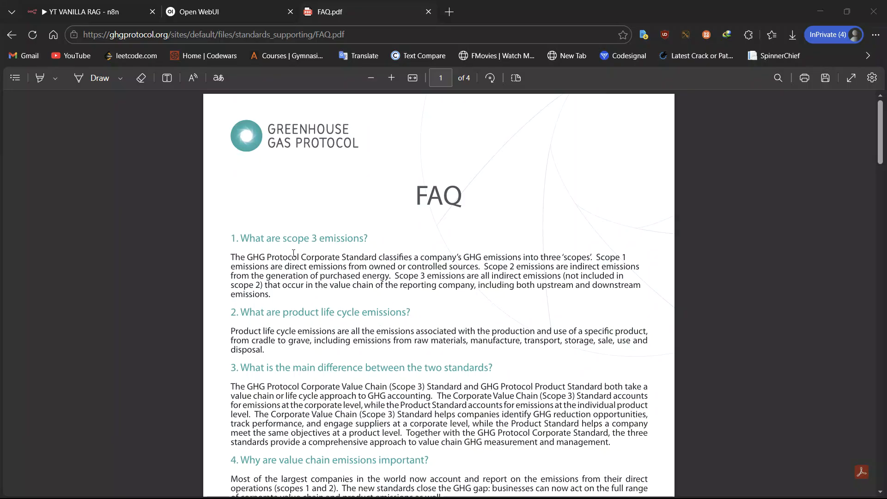
Step: Look through the pages of the Greenhouse Gas Protocol FAQ PDF, including the answer on scope 3 emissions
scroll(279, 164, down, 15)
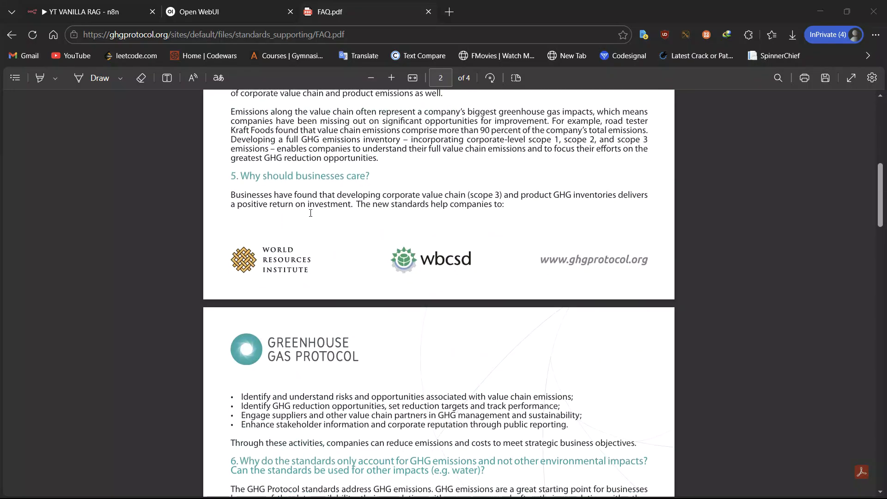
scroll(310, 213, down, 10)
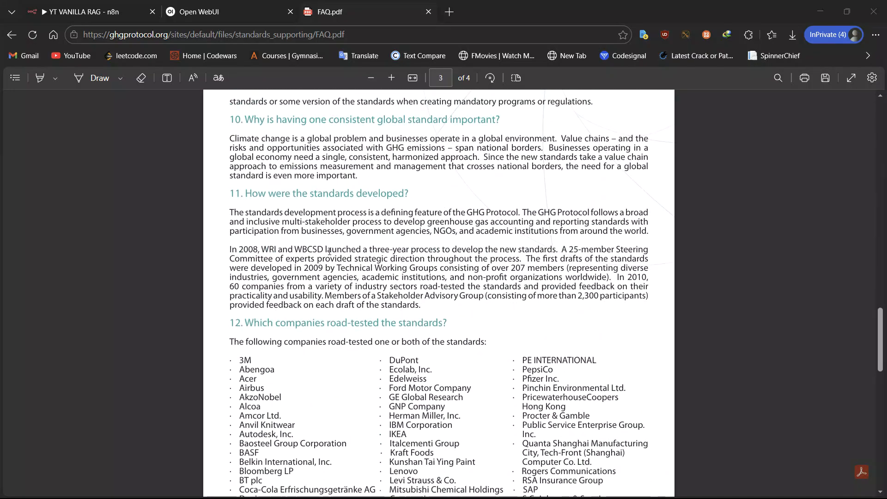
scroll(358, 255, up, 20)
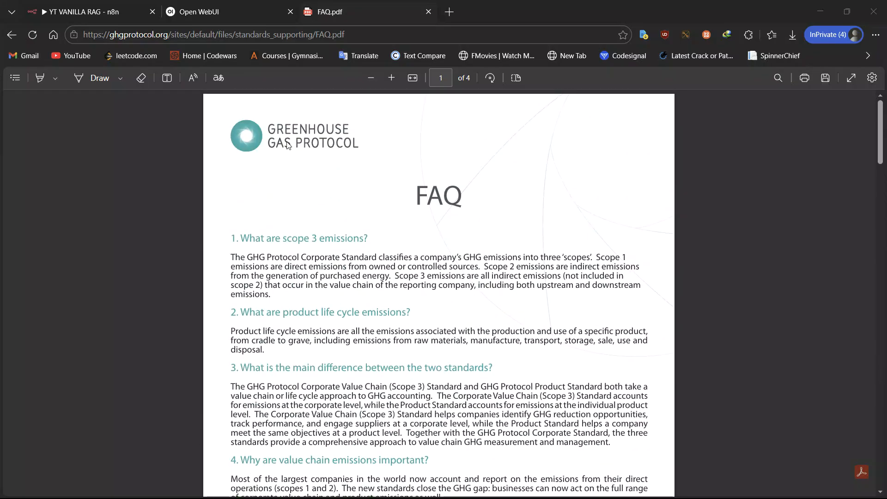
scroll(342, 168, down, 6)
scroll(344, 173, down, 3)
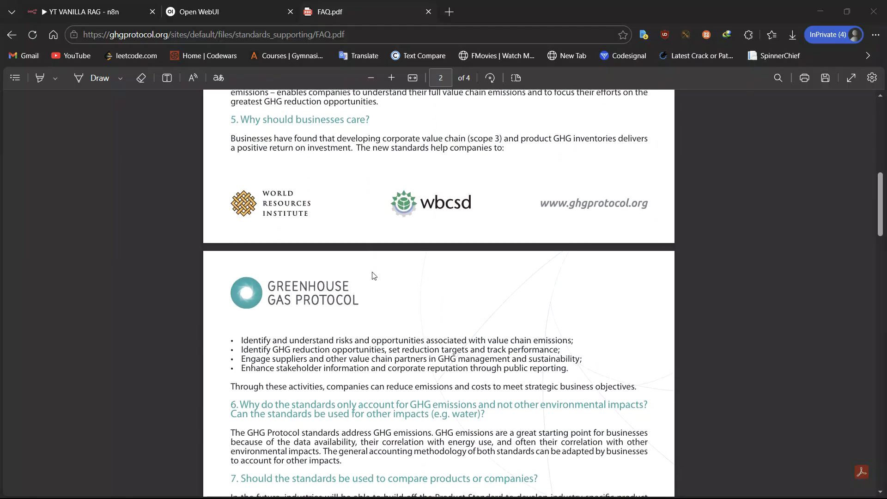
scroll(365, 272, up, 10)
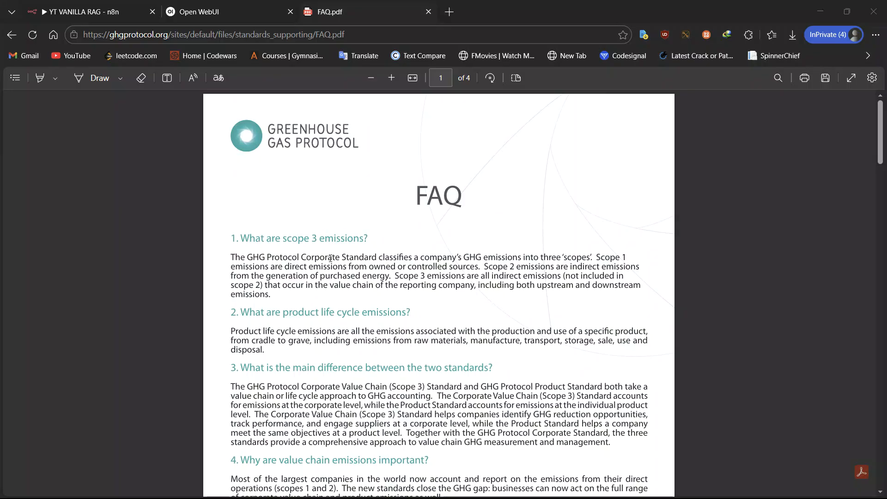
scroll(257, 265, down, 1)
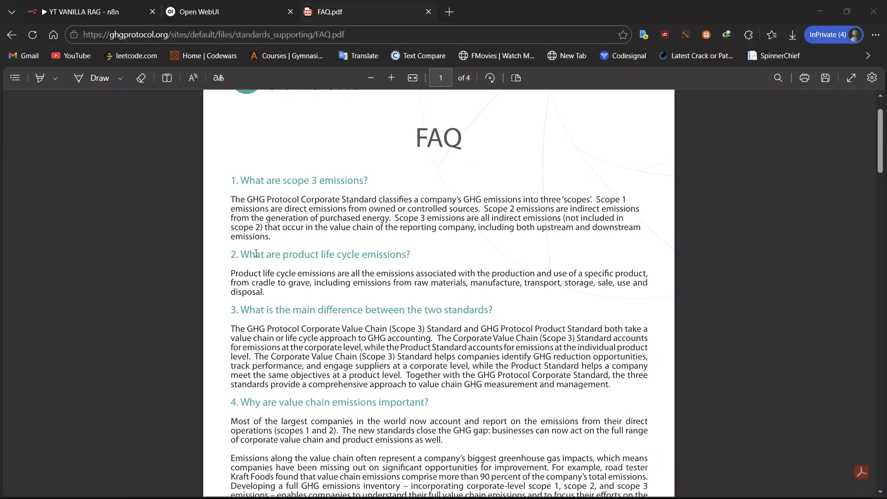
scroll(364, 213, down, 3)
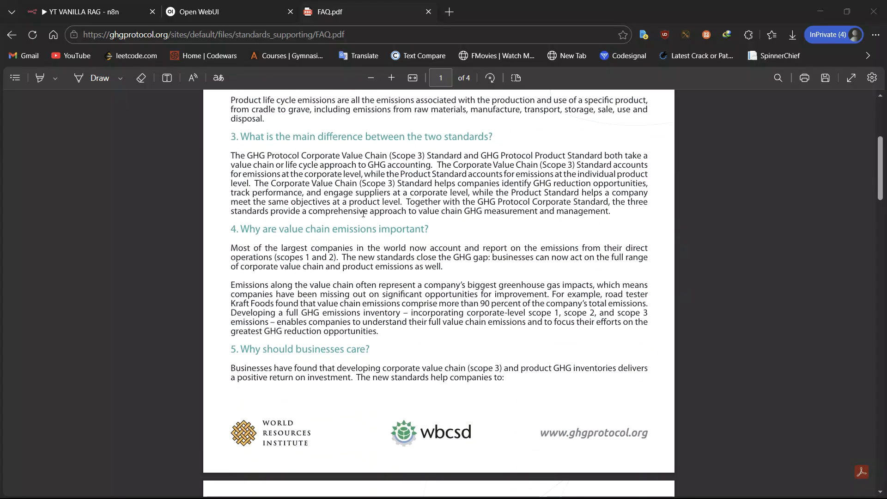
scroll(519, 253, down, 3)
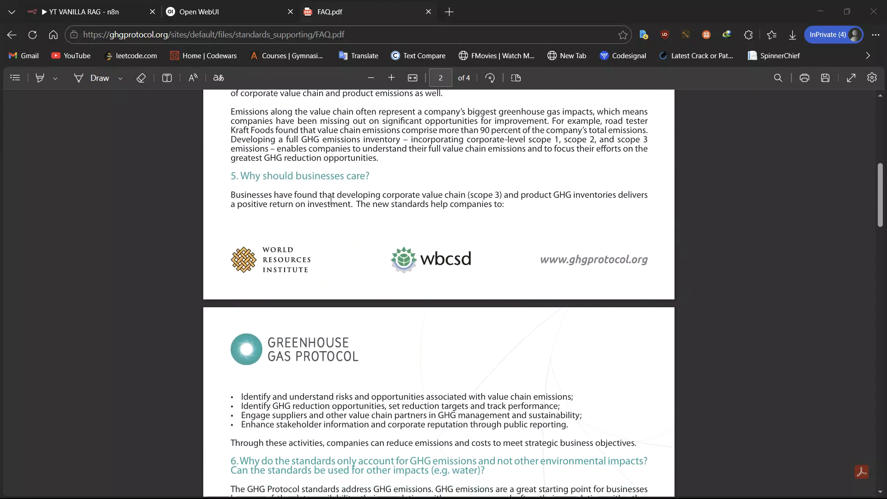
scroll(495, 259, down, 9)
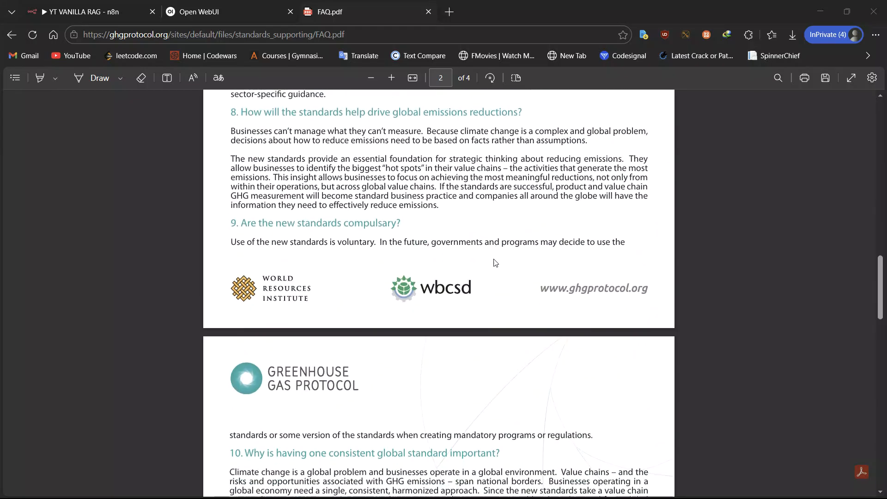
scroll(495, 259, down, 8)
scroll(495, 259, up, 8)
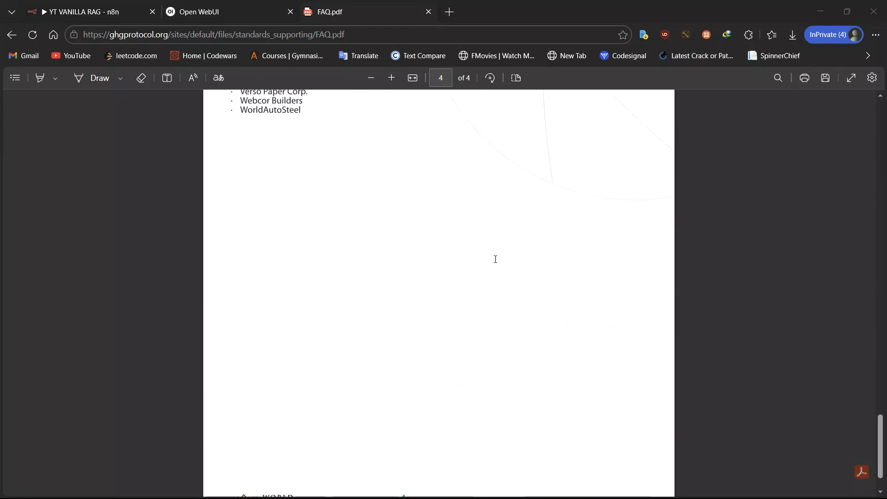
scroll(495, 259, up, 12)
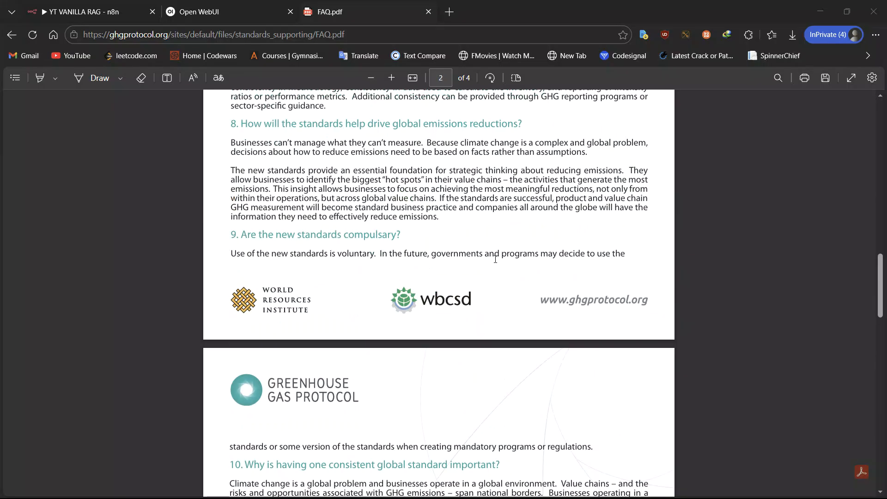
scroll(495, 260, up, 4)
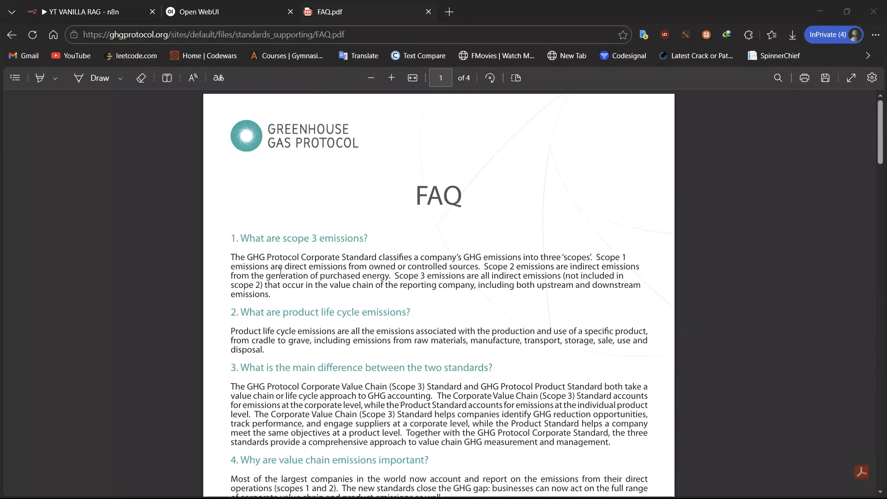
drag(231, 257, 341, 285)
click(484, 321)
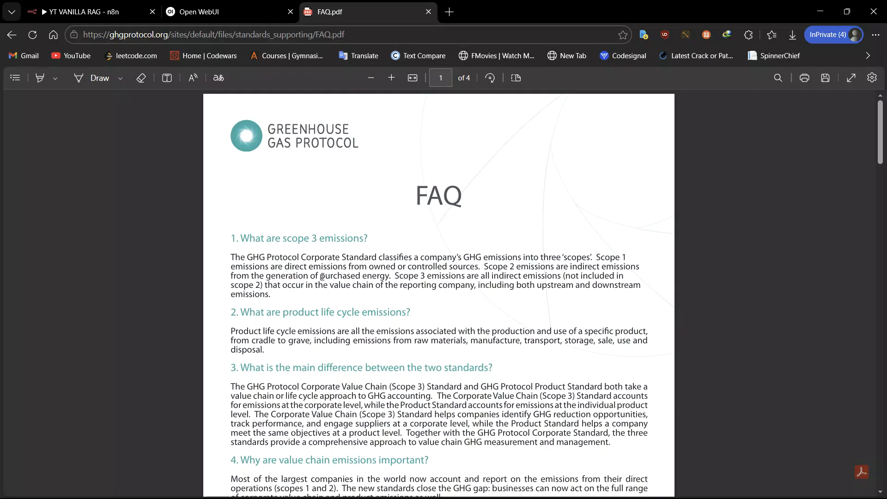
Step: View the Vanilla RAG chat in Open WebUI and the YT VANILLA RAG workflow's ingestion and retrieval parts in n8n
click(245, 12)
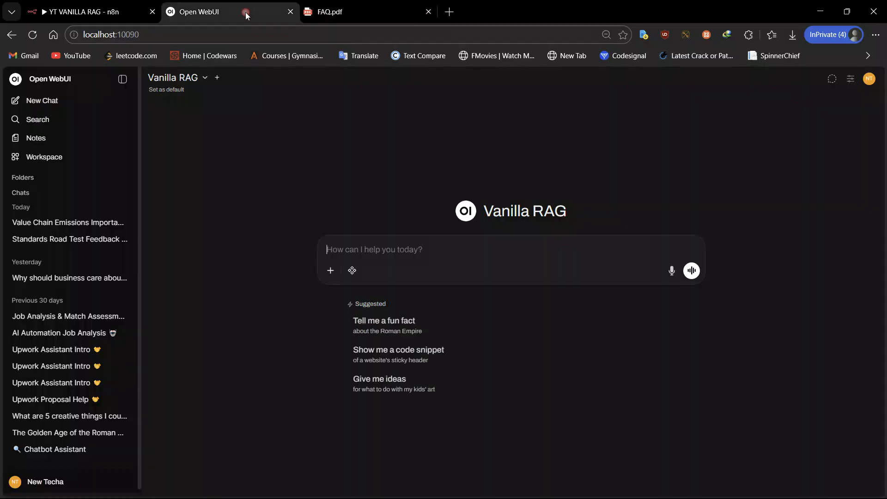
click(383, 254)
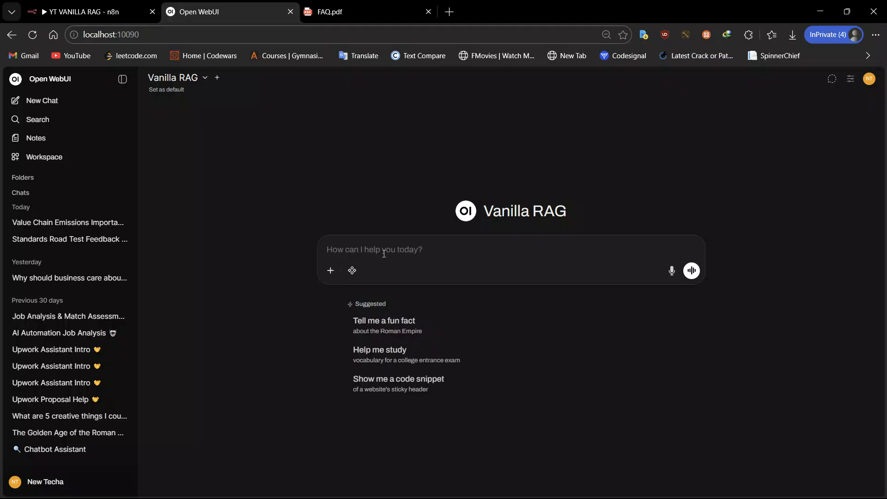
click(99, 12)
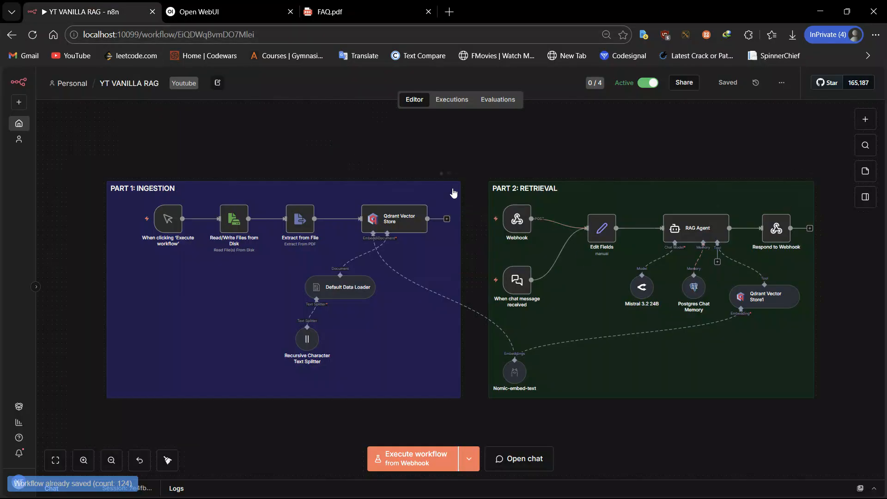
click(201, 8)
click(125, 4)
click(201, 4)
click(108, 6)
click(236, 8)
Step: Read the numbered questions in FAQ.pdf, including those on value chain emissions and businesses, and return to the Vanilla RAG chat in Open WebUI
click(327, 8)
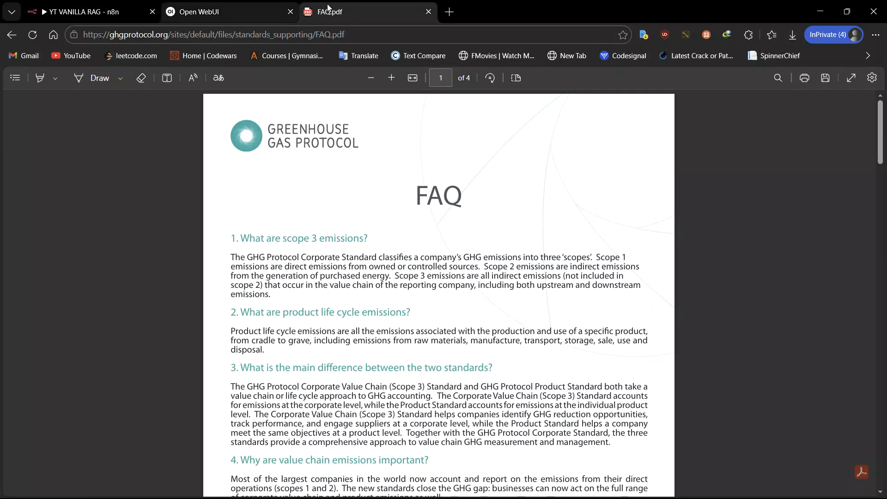
scroll(285, 264, down, 15)
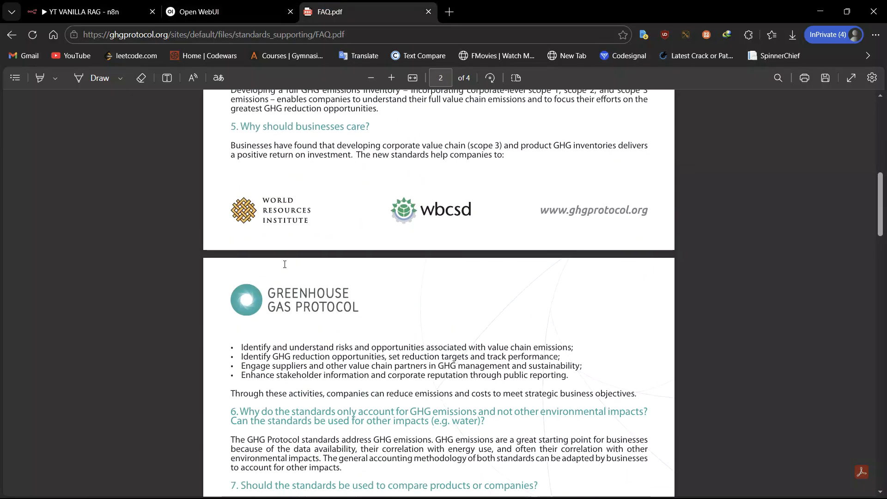
scroll(284, 265, down, 12)
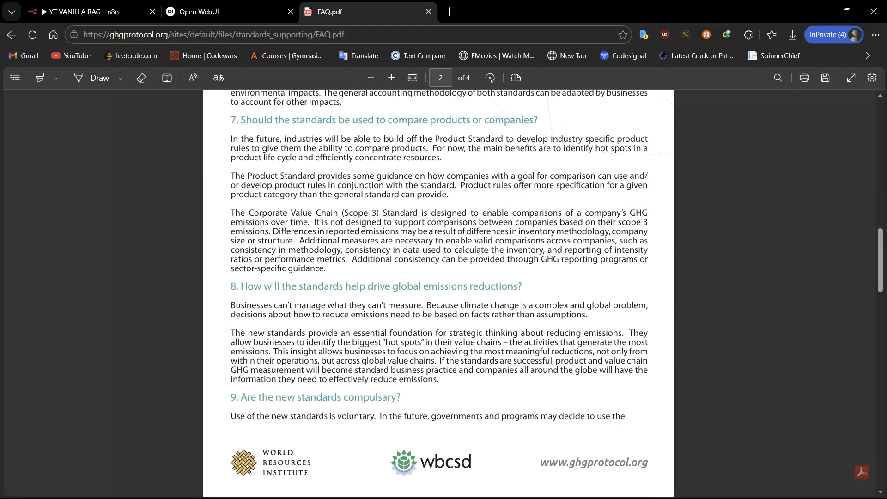
scroll(284, 264, down, 3)
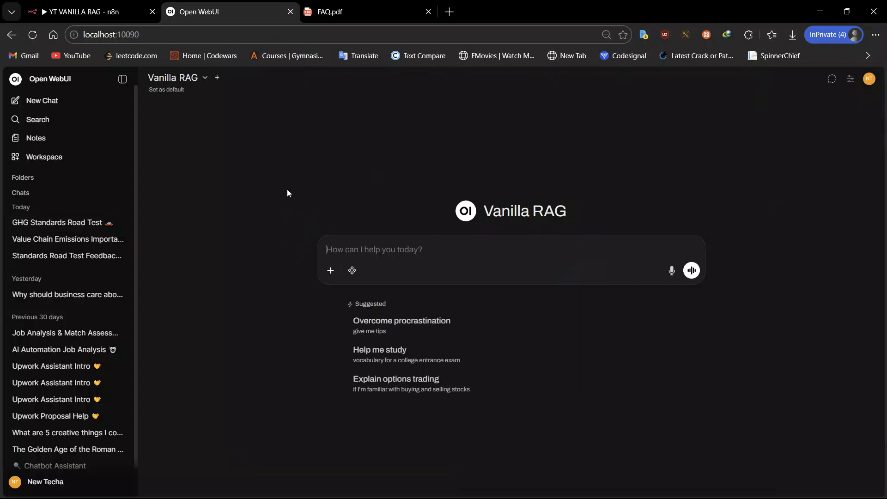
click(345, 12)
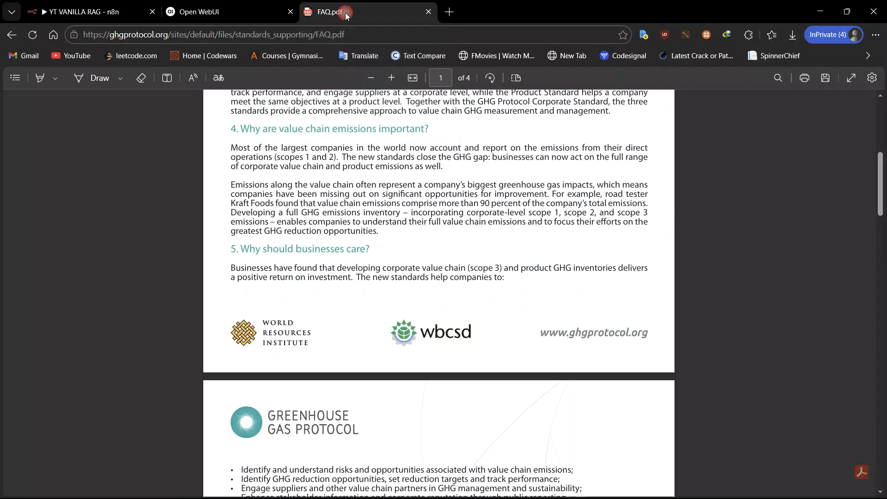
scroll(355, 318, up, 6)
scroll(365, 316, down, 7)
scroll(262, 311, down, 5)
scroll(301, 242, up, 6)
click(199, 12)
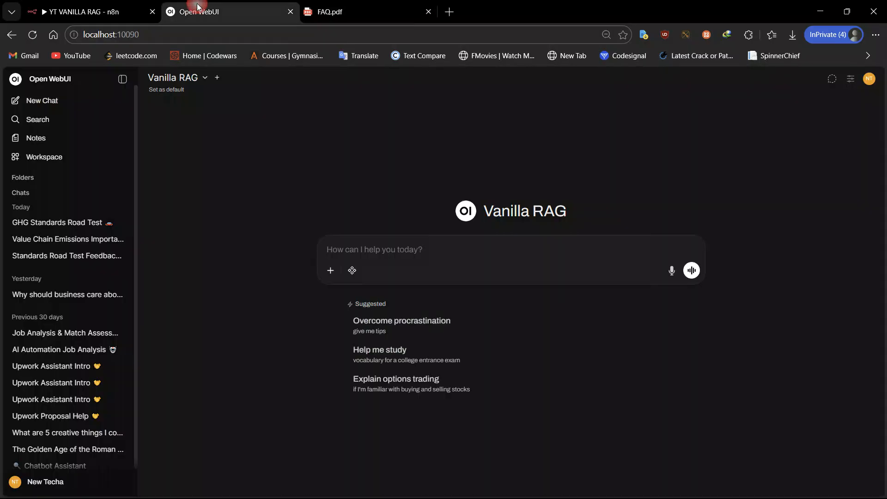
text(why)
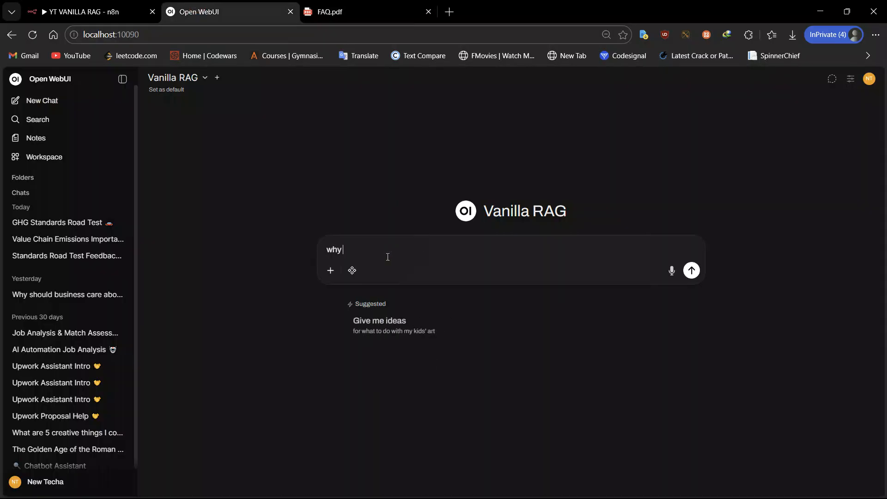
key(BackSpace)
key(BackSpace)
key(BackSpace)
key(BackSpace)
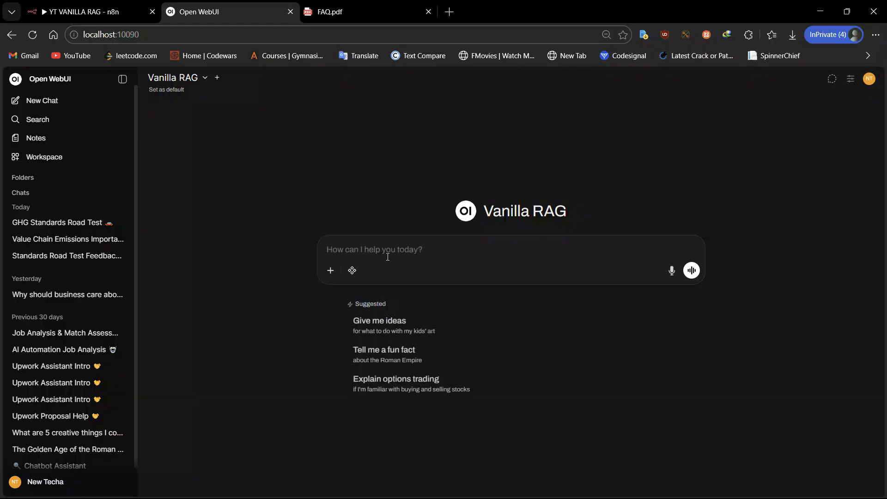
Step: Ask the Vanilla RAG model "Why should business care about value chain emissions"
text(Why shou)
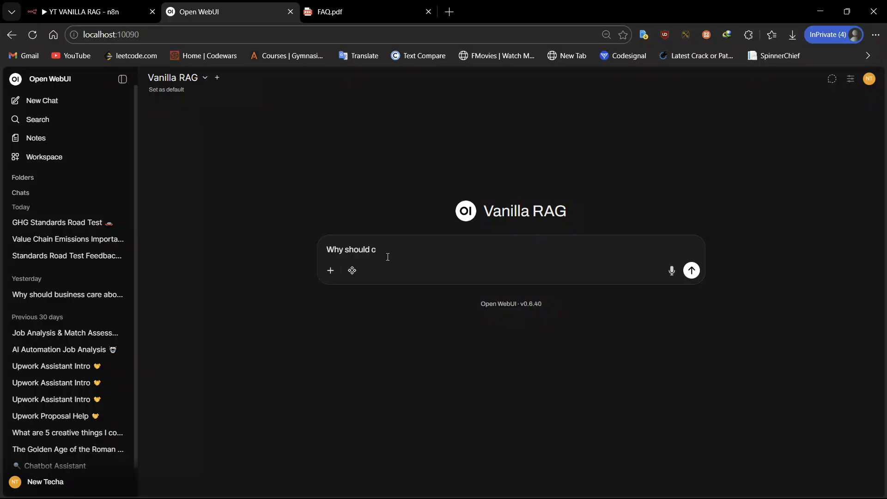
text(ld business care about value chain e)
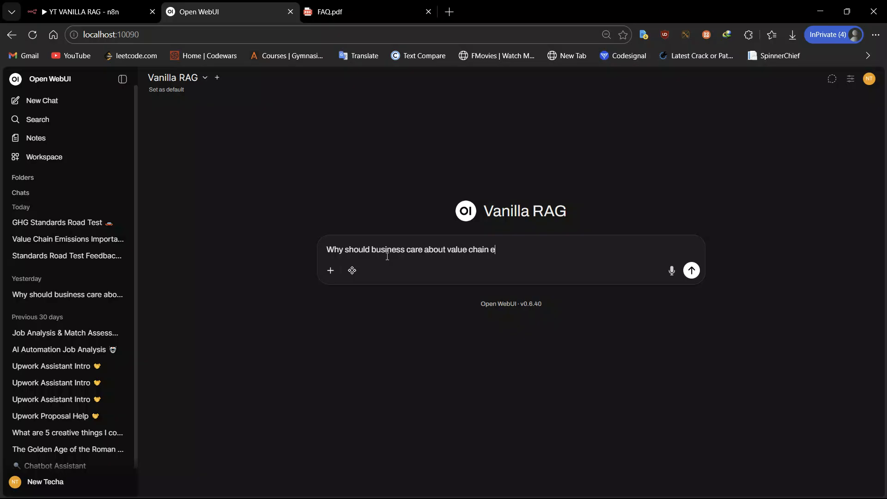
text(missions)
key(Return)
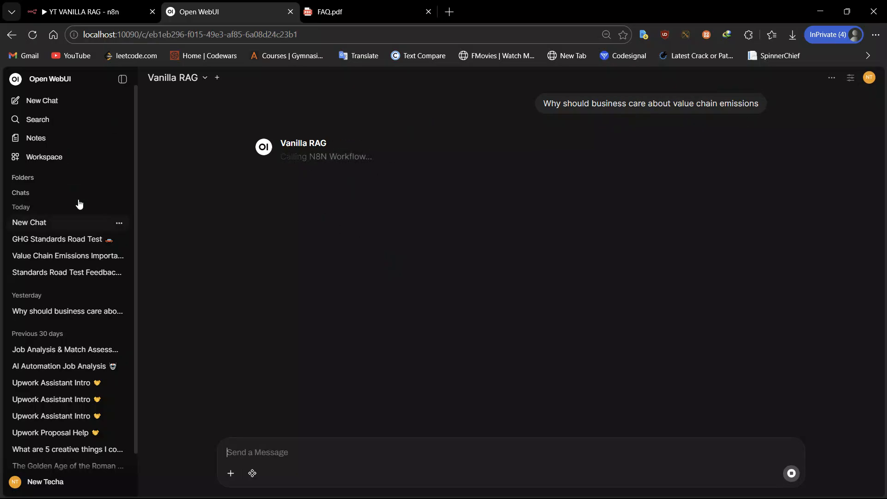
Step: Check the workflow's executions in n8n and read the answer in Open WebUI, noting the Kraft Foods example
click(83, 7)
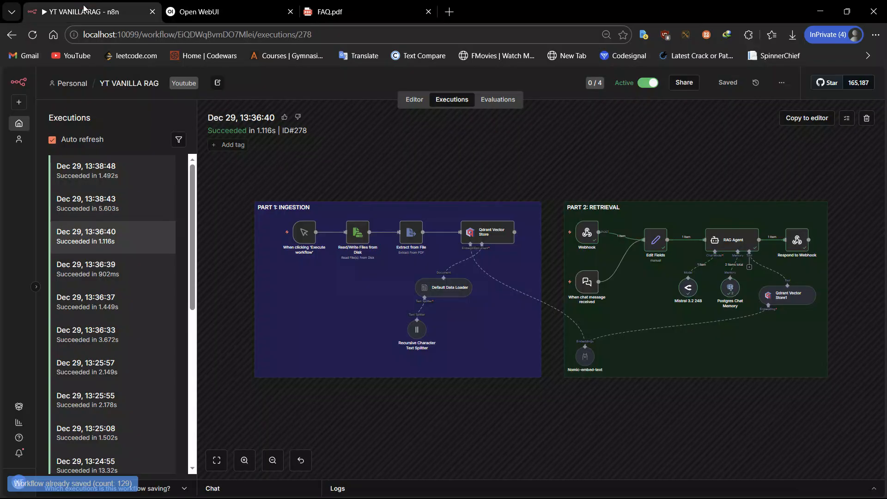
click(224, 10)
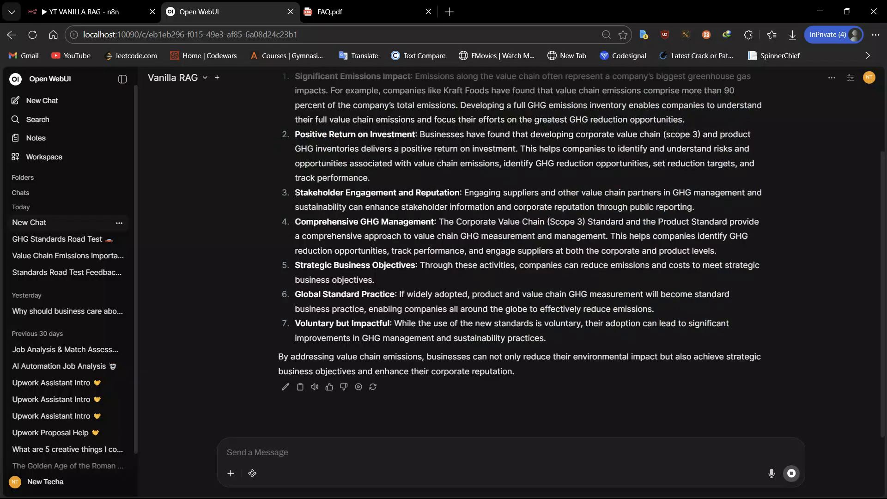
scroll(344, 267, up, 5)
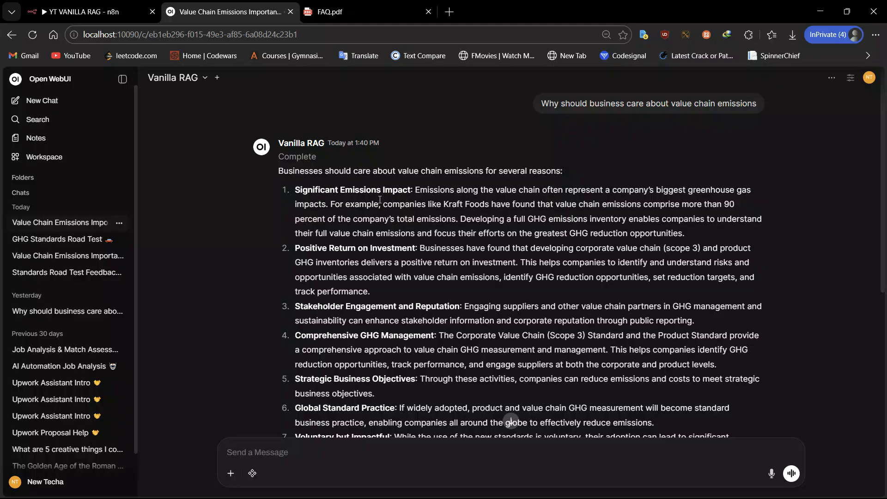
drag(442, 204, 484, 204)
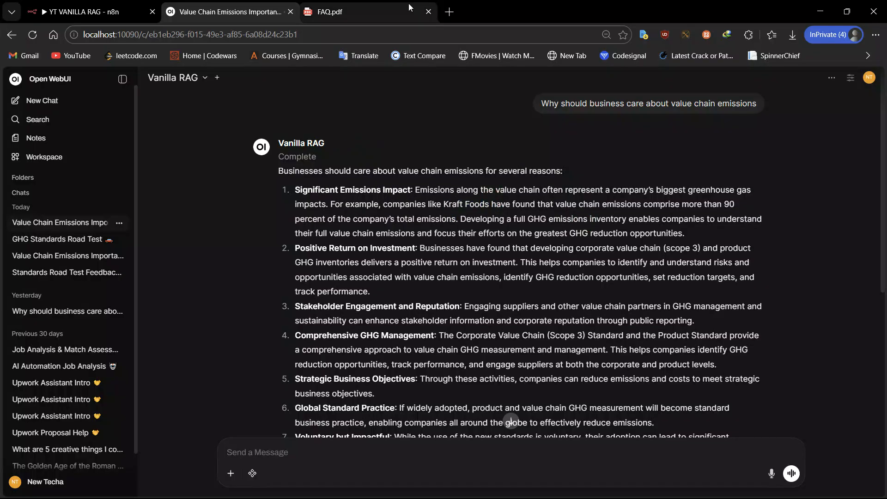
Step: Search FAQ.pdf for "kraft" and select the line under question 4 about Kraft Foods' value chain emissions
click(412, 10)
scroll(616, 375, up, 5)
key(ctrl+f)
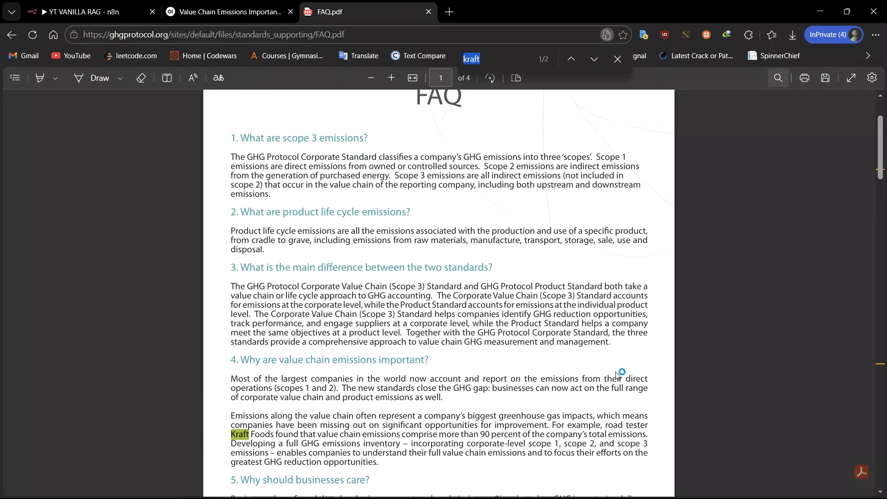
key(Return)
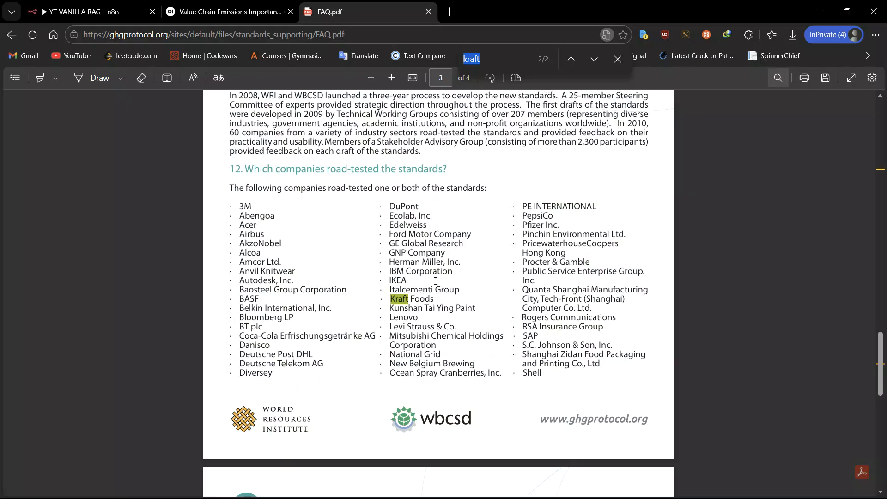
click(570, 59)
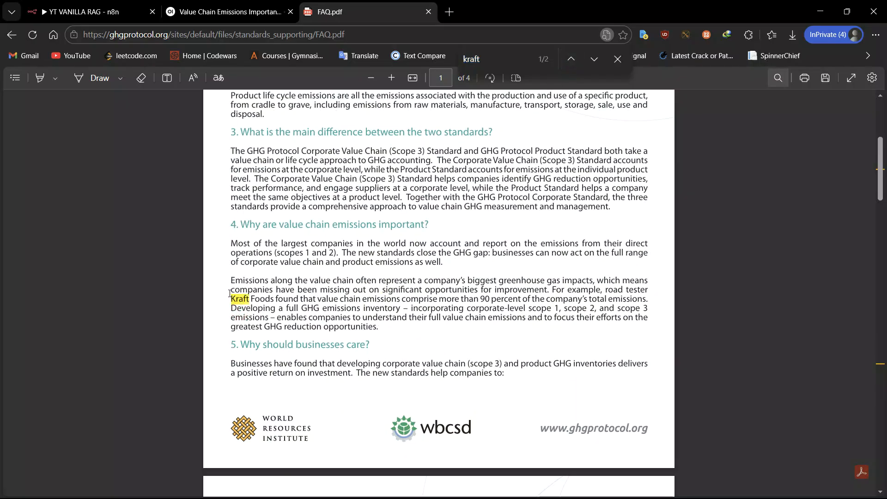
drag(231, 299, 643, 298)
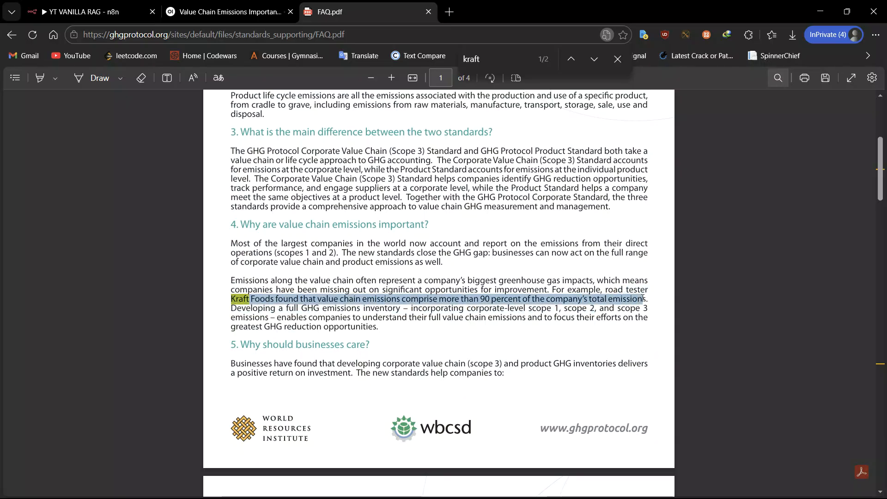
Step: Return to the Vanilla RAG answer in Open WebUI and select the sentence about Kraft Foods' value chain emissions
click(221, 18)
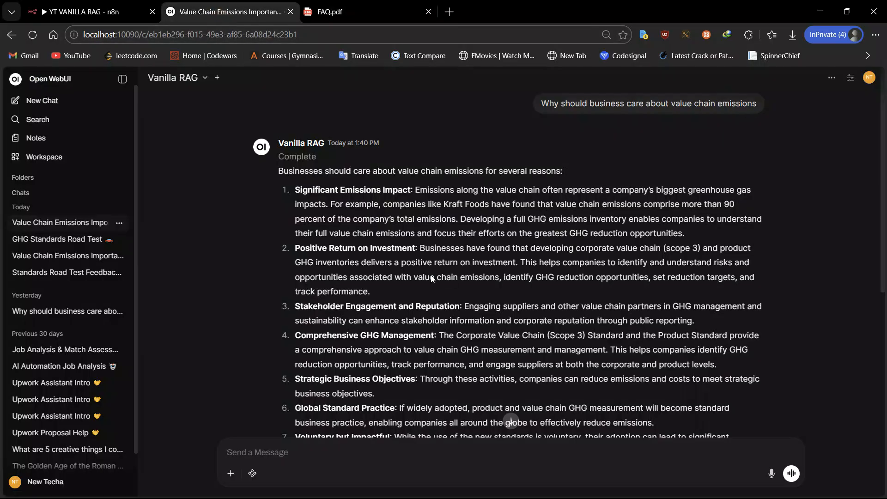
drag(445, 205, 456, 219)
click(445, 203)
drag(443, 205, 452, 220)
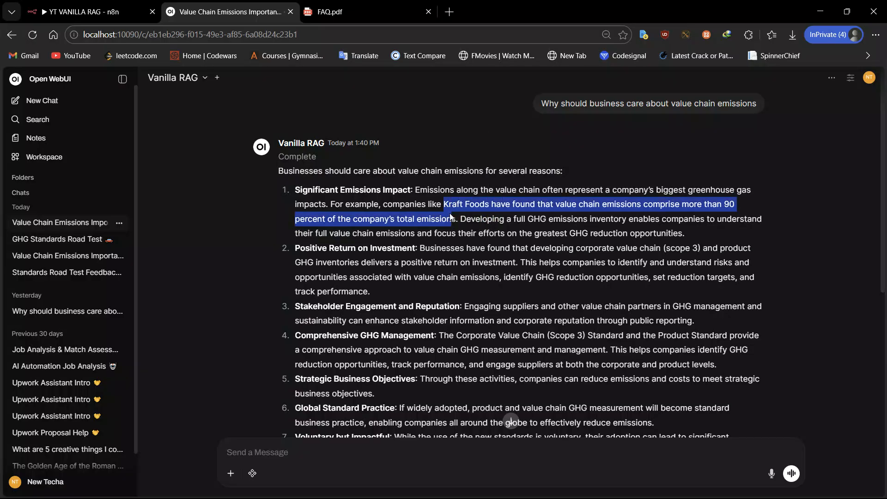
Step: Open the Dec 29, 13:40:50 execution in n8n and inspect the RAG Agent's chatInput in its logs
click(124, 18)
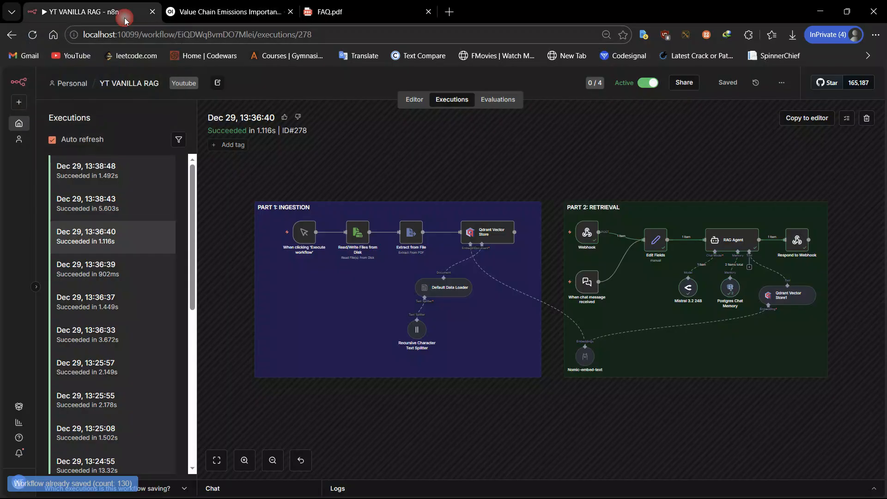
click(109, 174)
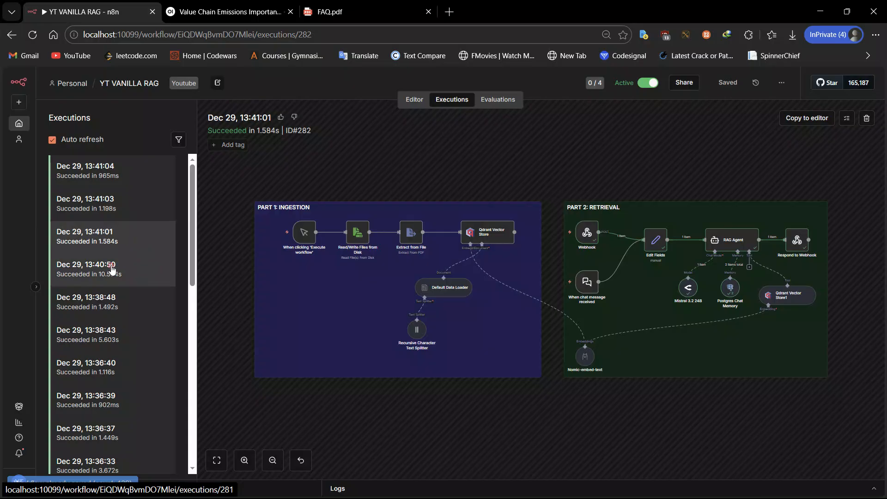
click(112, 269)
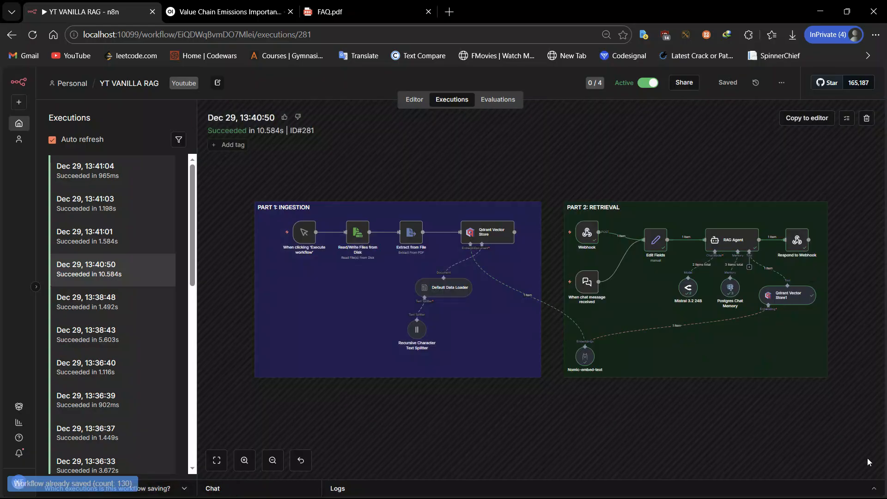
click(873, 488)
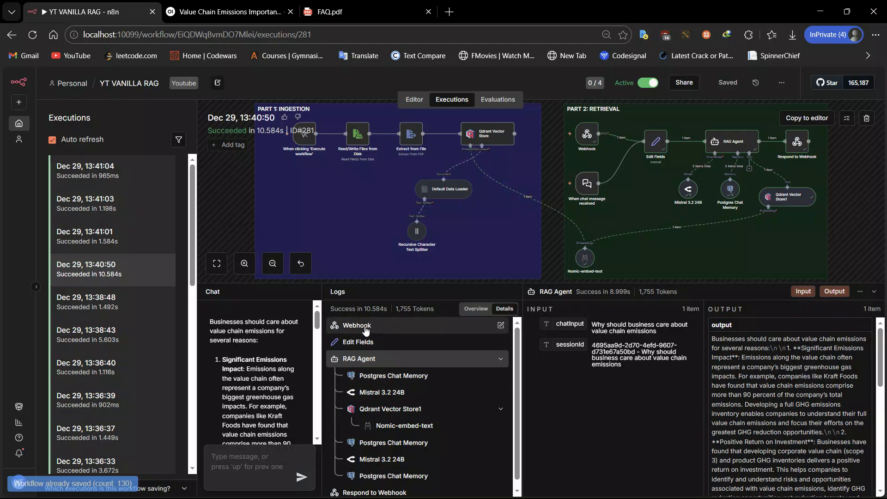
click(380, 374)
click(379, 361)
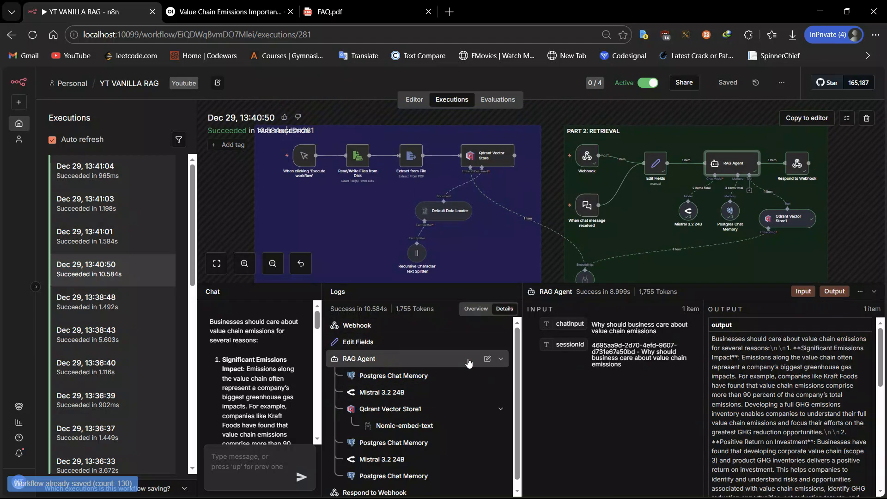
drag(589, 325, 665, 337)
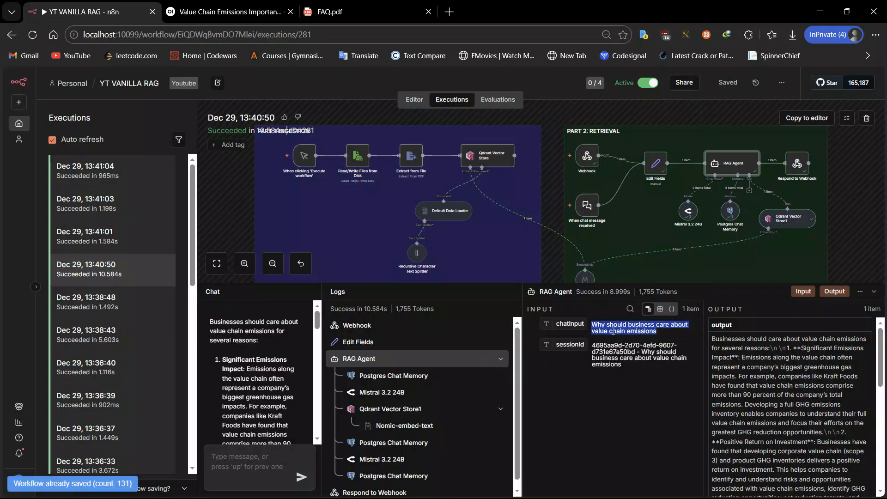
Step: Inspect the query passed to the Qdrant Vector Store1 tool in the execution logs
click(399, 408)
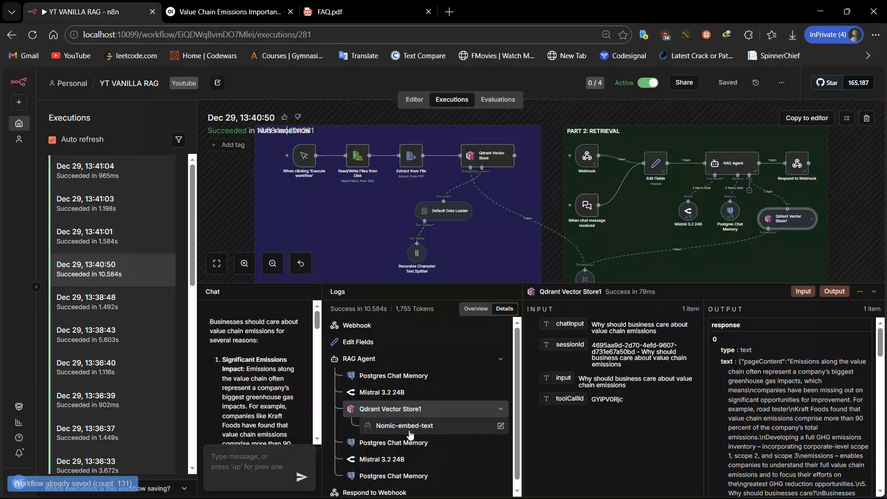
drag(579, 378, 661, 396)
click(652, 385)
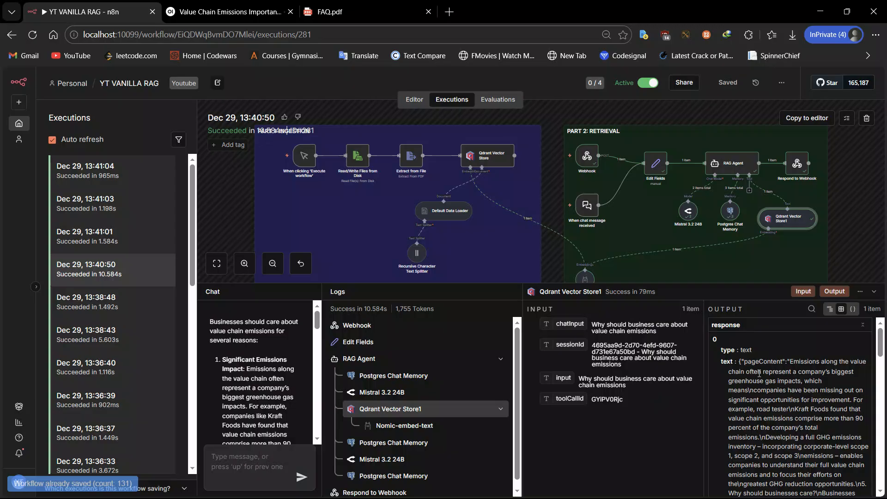
Step: Show the Qdrant Vector Store1 output as a schema, collapse the first three response chunks and read the text of response[3]
click(830, 309)
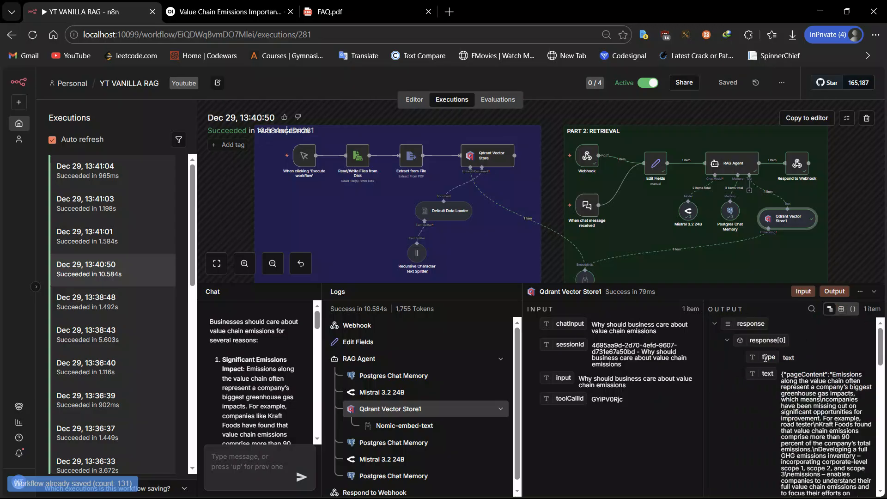
click(727, 341)
click(727, 358)
click(728, 374)
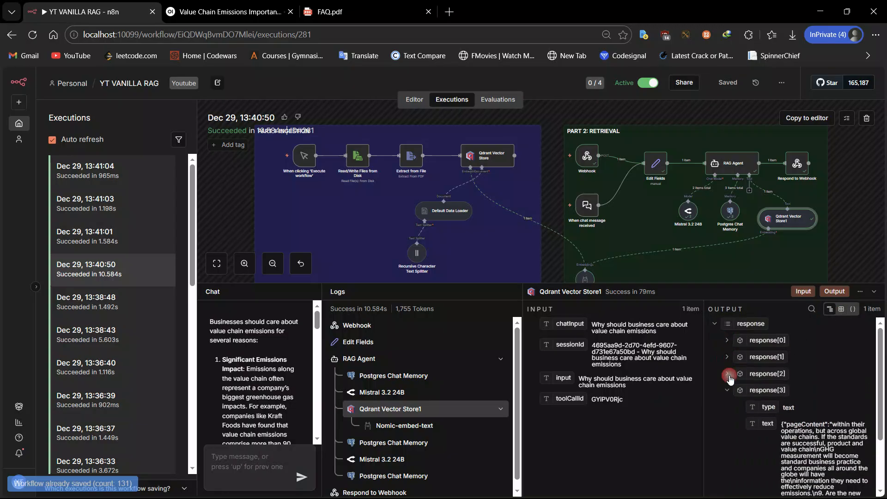
click(727, 391)
click(726, 391)
scroll(804, 365, down, 3)
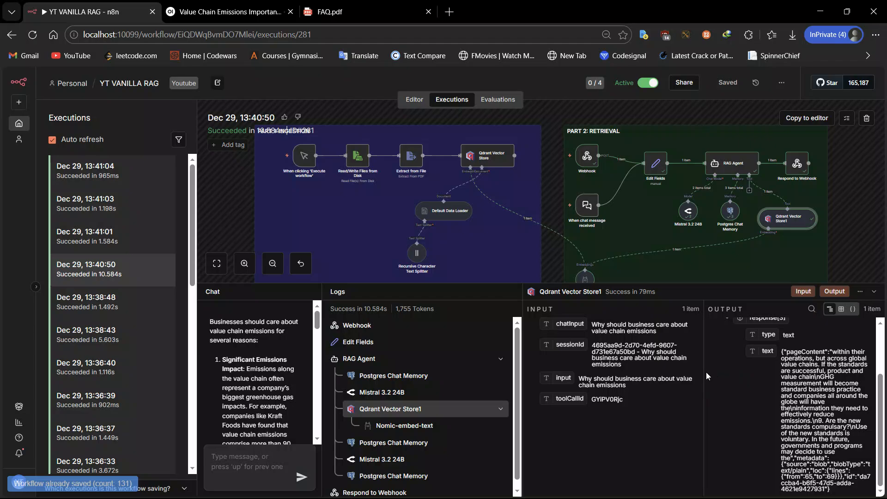
drag(702, 370, 651, 377)
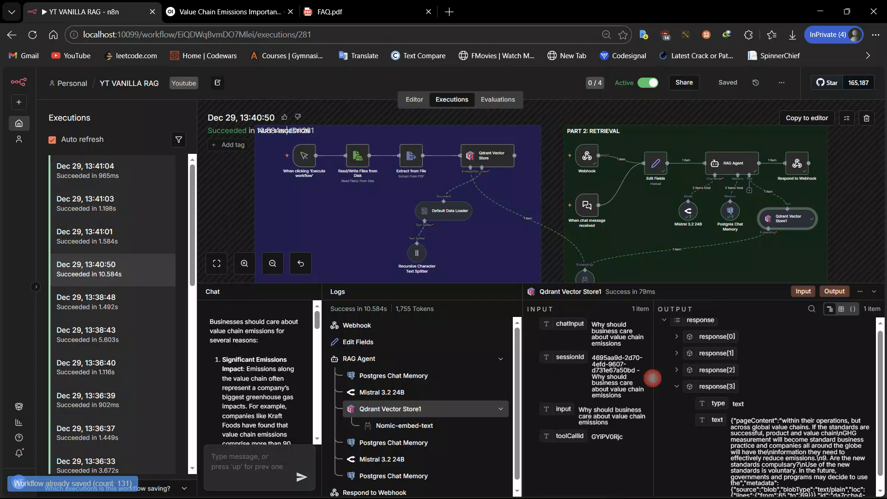
drag(800, 409, 808, 413)
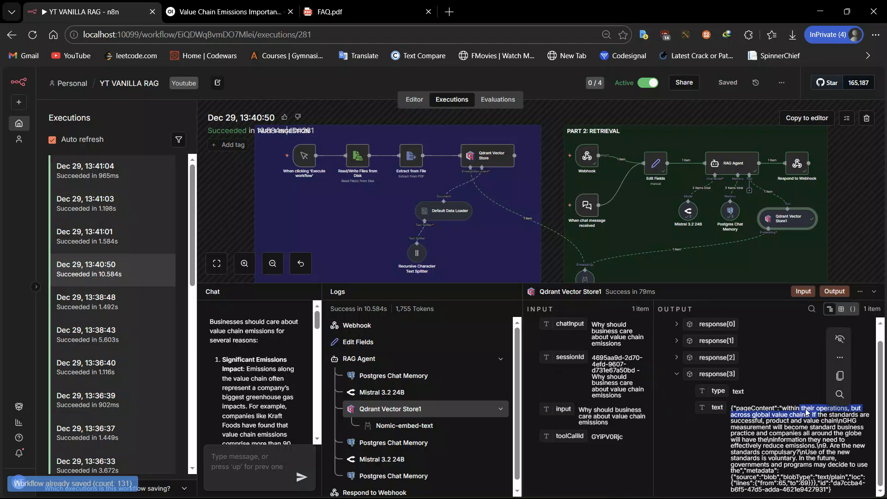
click(844, 419)
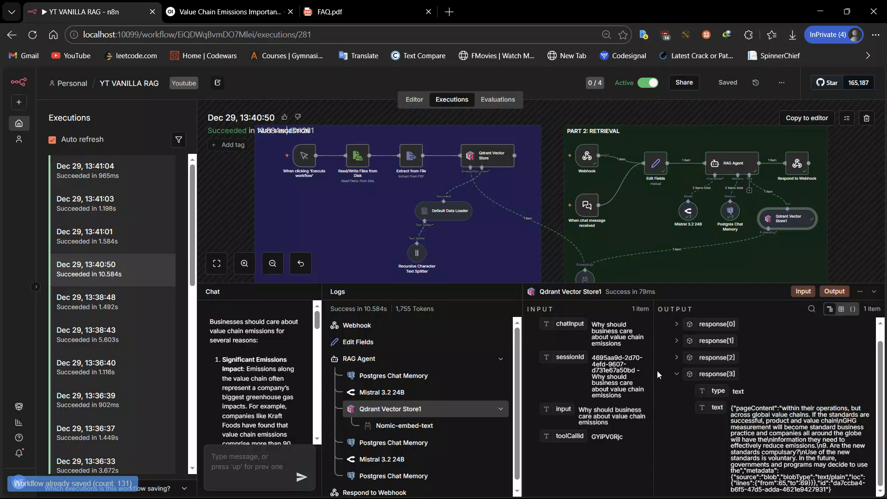
drag(654, 369, 737, 379)
scroll(431, 443, down, 1)
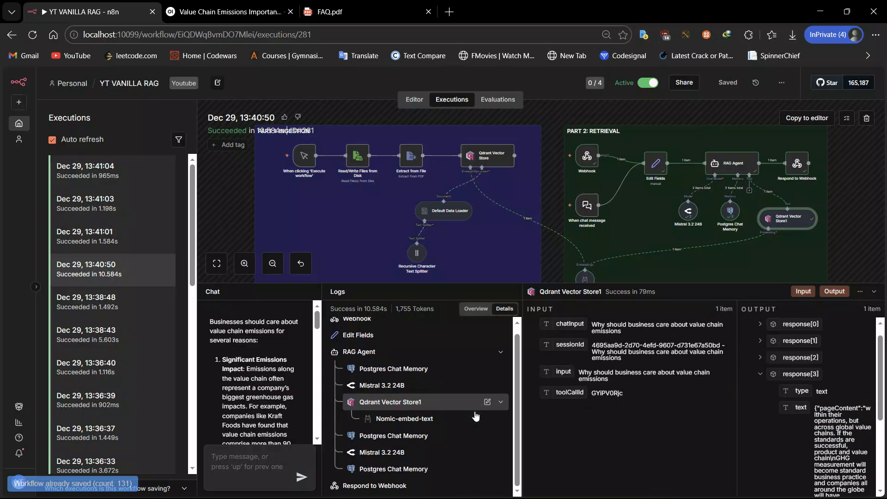
Step: Read the final Mistral 3.2 24B call's input with the retrieved chunks and its generated answer, then collapse the logs
click(392, 451)
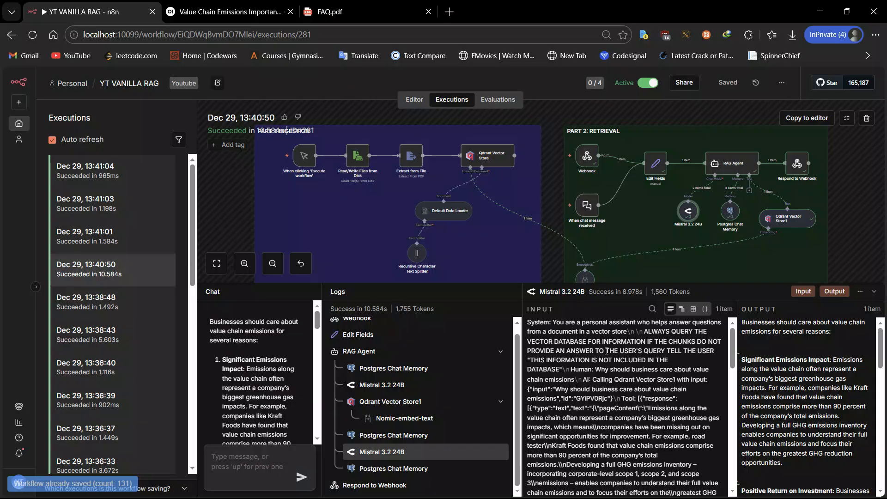
scroll(606, 351, down, 3)
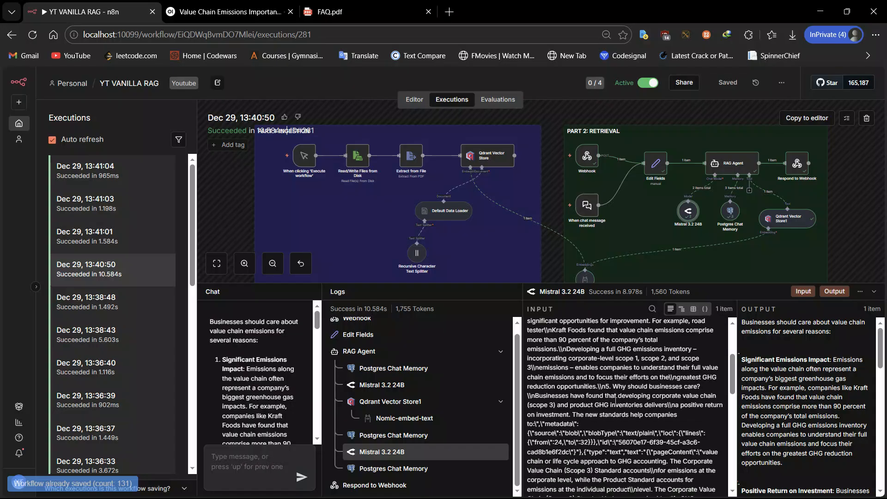
scroll(612, 424, down, 1)
scroll(612, 424, down, 10)
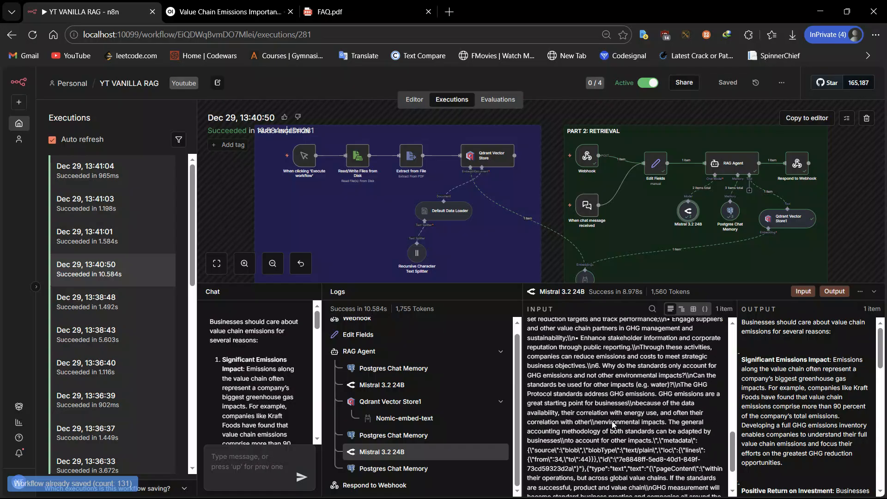
scroll(806, 363, down, 10)
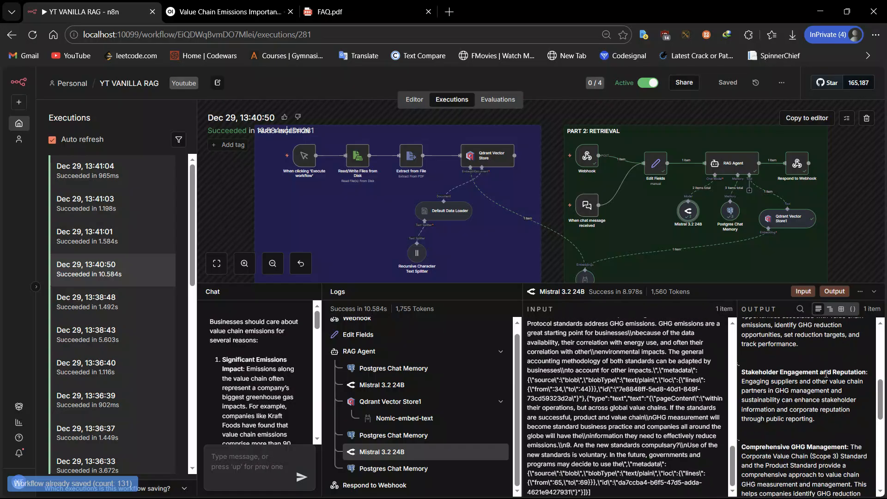
scroll(802, 383, up, 10)
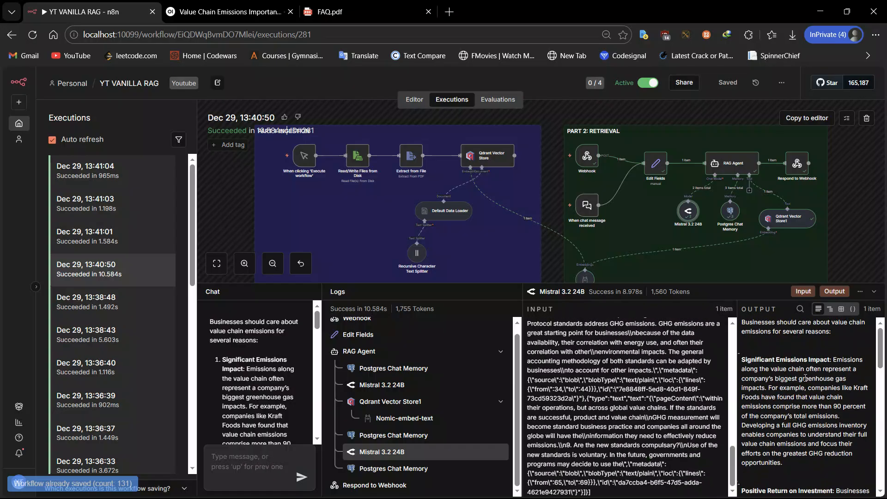
click(873, 291)
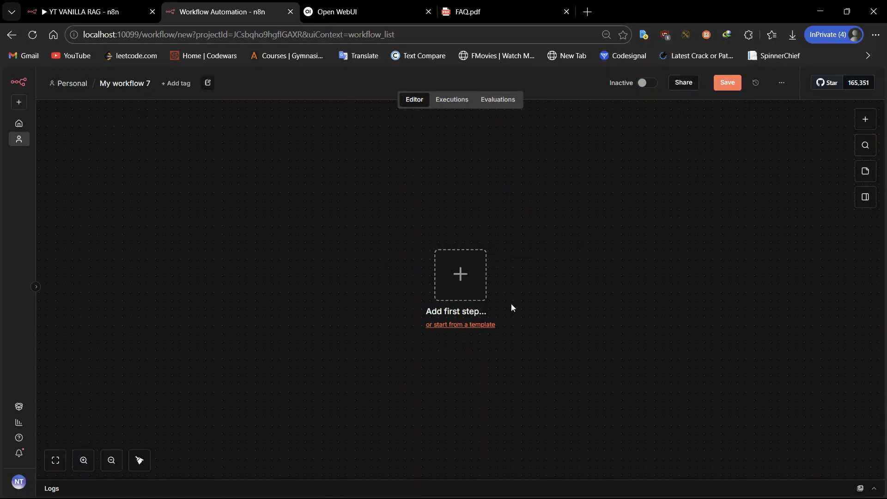
Step: Add a manual trigger as the first node of the new empty n8n workflow
click(467, 12)
click(219, 5)
click(460, 278)
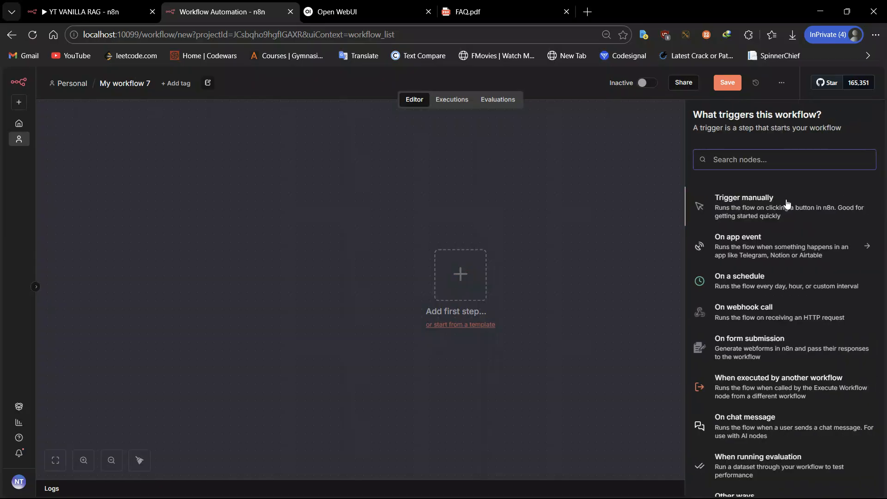
key(Return)
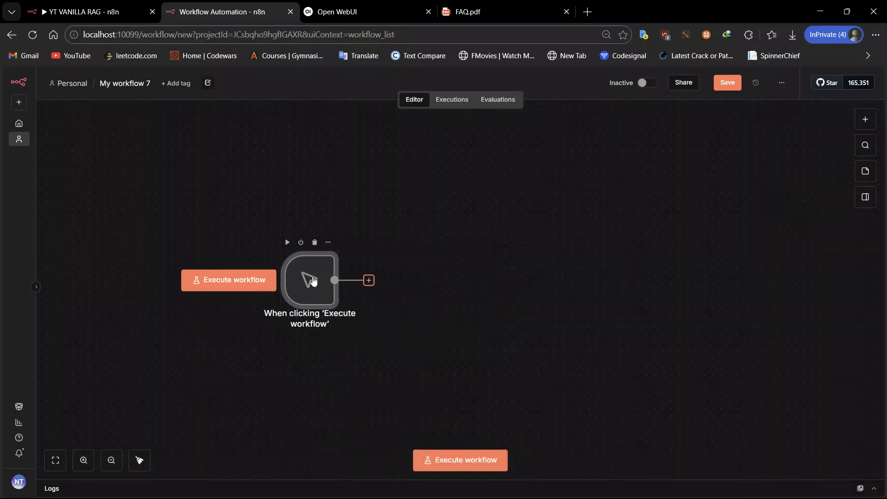
Step: Add a Read/Write Files from Disk node after the trigger, using the Read File(s) From Disk action
click(368, 280)
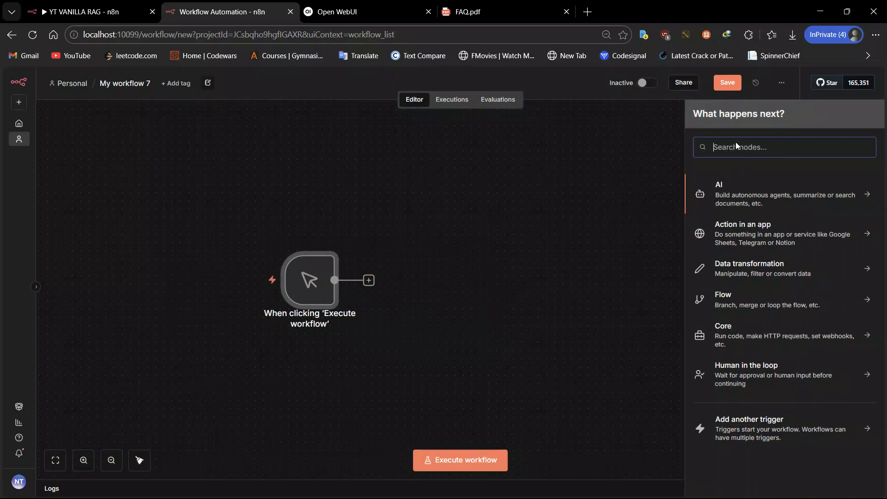
text(re)
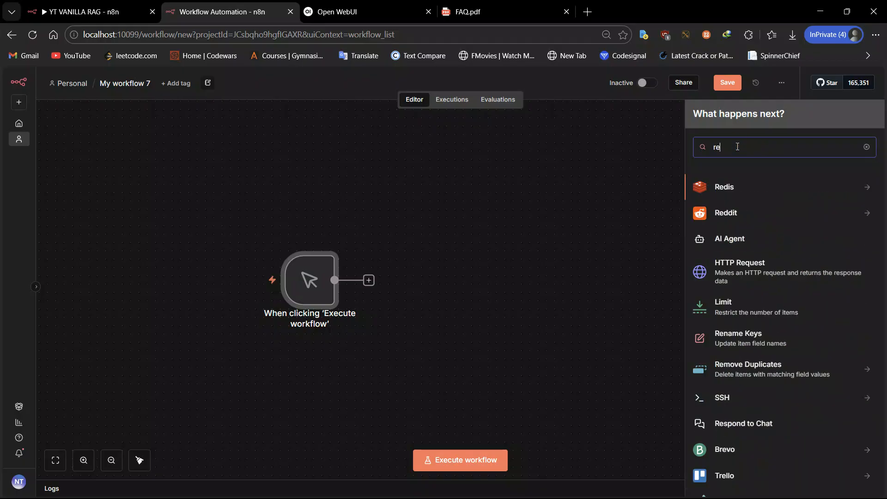
text(ad)
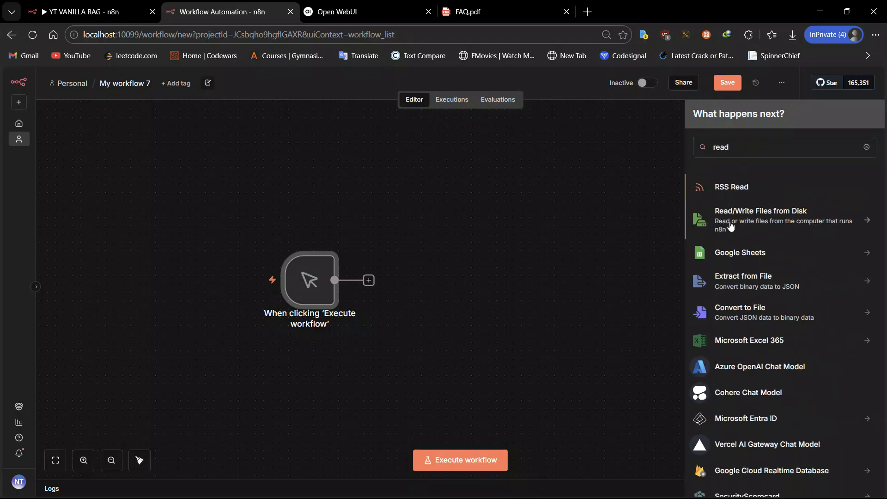
click(746, 217)
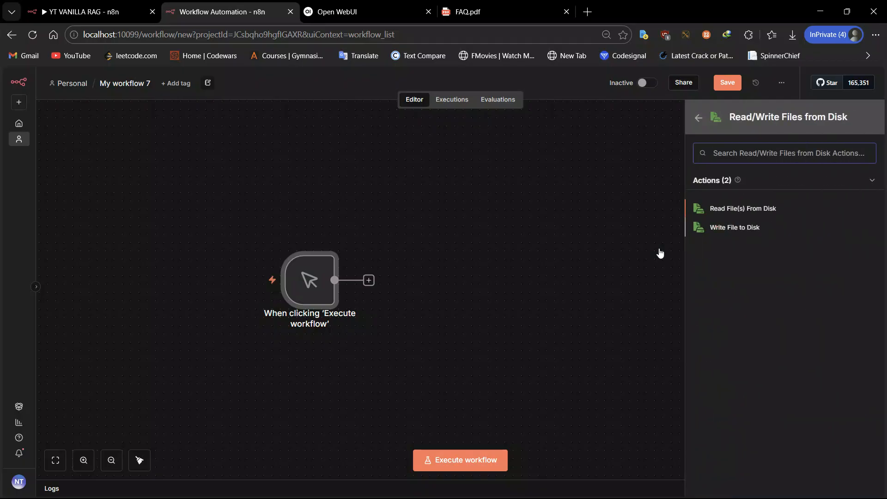
click(740, 210)
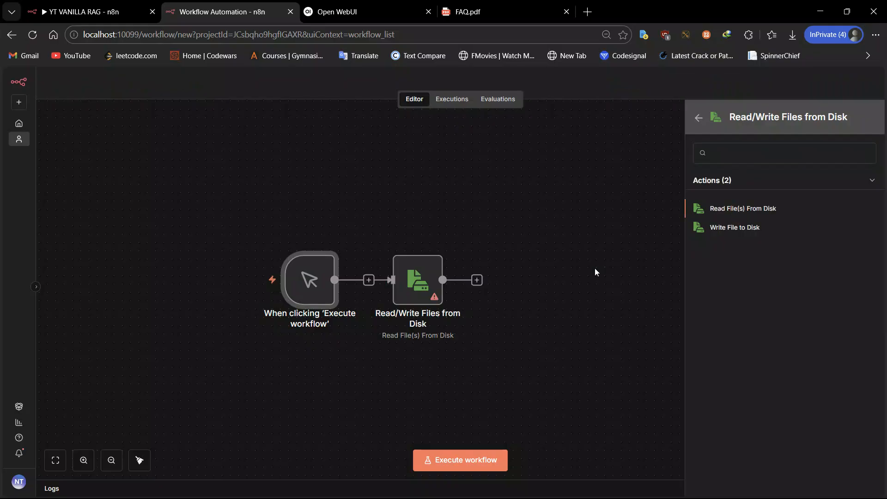
click(257, 88)
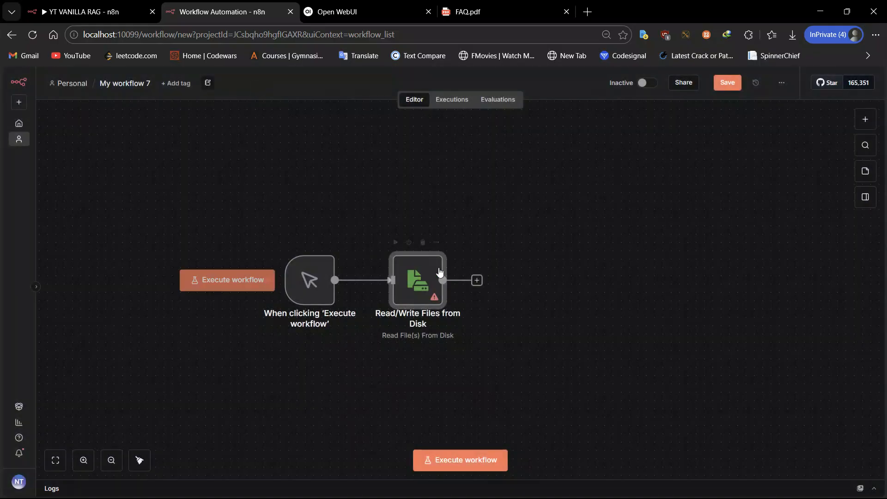
Step: Bring up the FAQ PDF page, switch to the Ubuntu terminal, remove the stray characters at the prompt and clear the screen
click(475, 10)
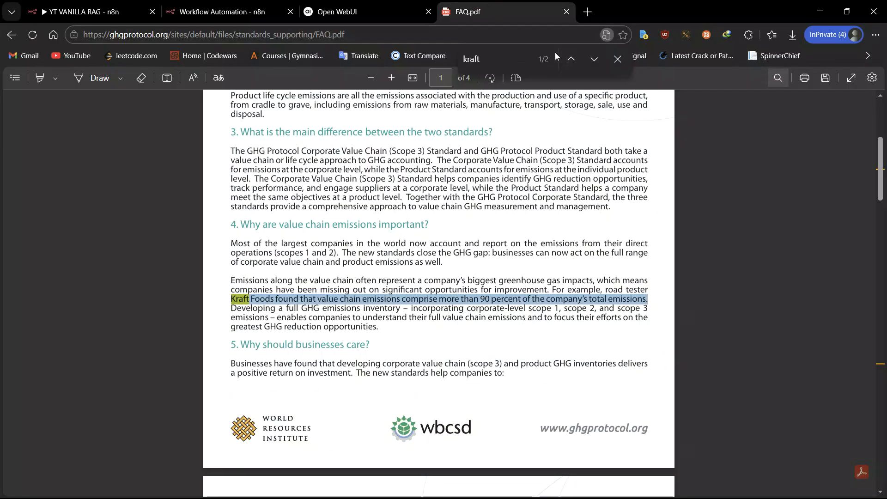
key(alt+Tab)
click(190, 208)
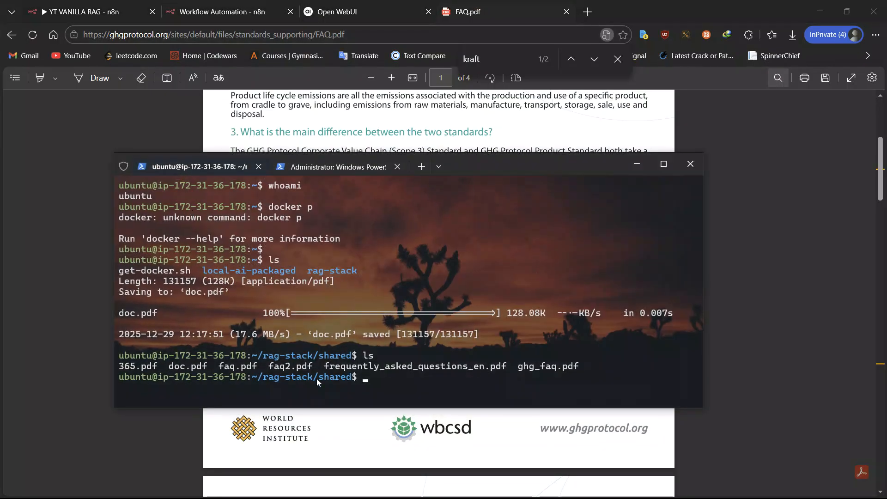
text(clea)
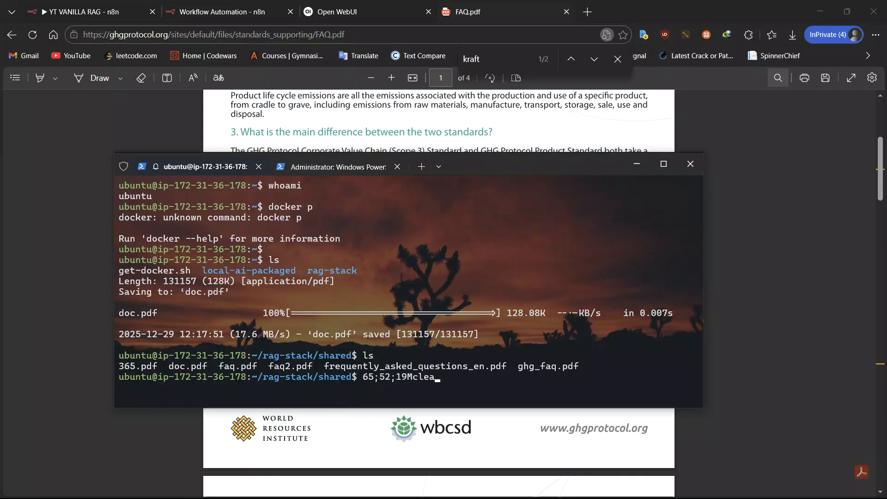
key(BackSpace)
key(BackSpace)
key(BackSpace)
key(BackSpace)
key(BackSpace)
key(BackSpace)
key(BackSpace)
key(BackSpace)
key(BackSpace)
key(BackSpace)
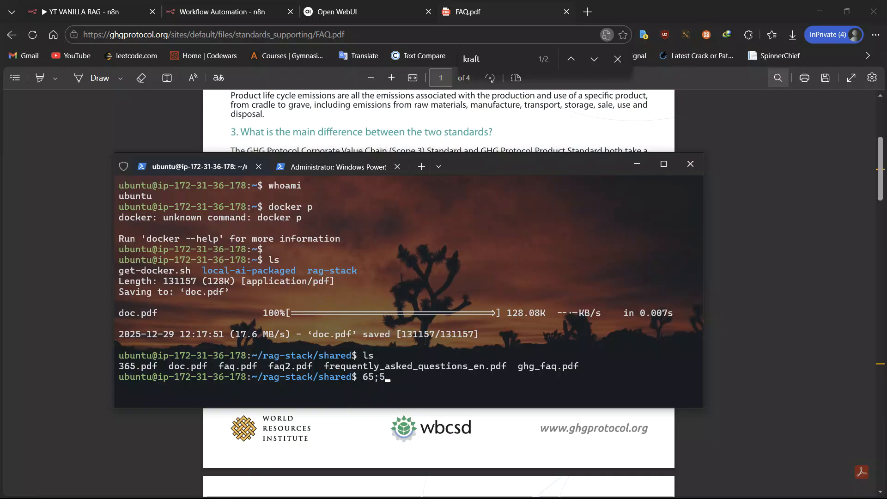
key(BackSpace)
key(BackSpace)
key(BackSpace)
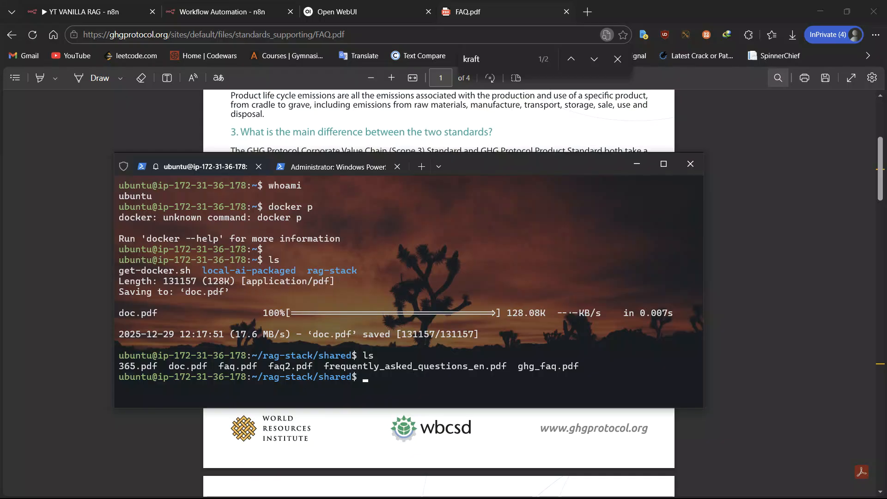
text(clear)
key(Return)
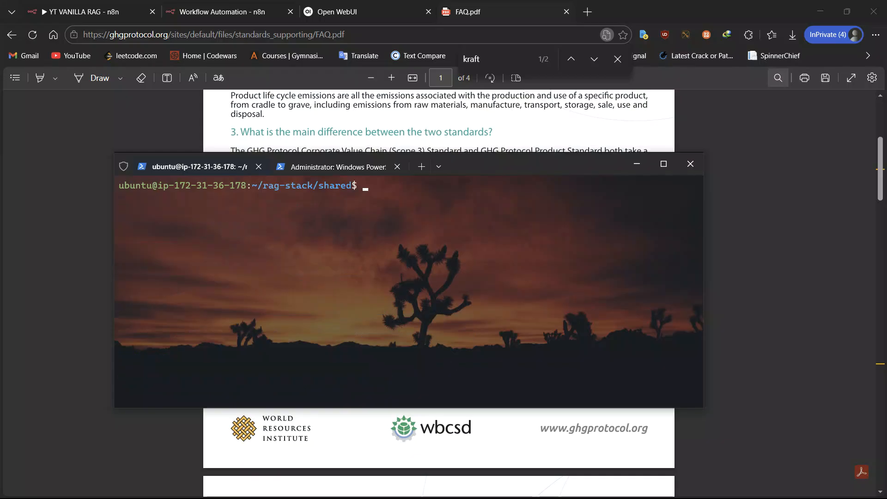
text(wget)
click(388, 35)
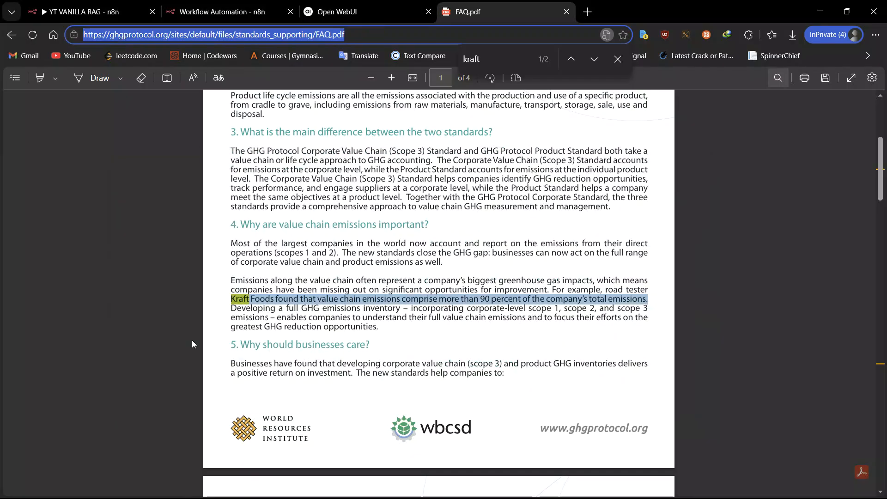
key(alt+Tab)
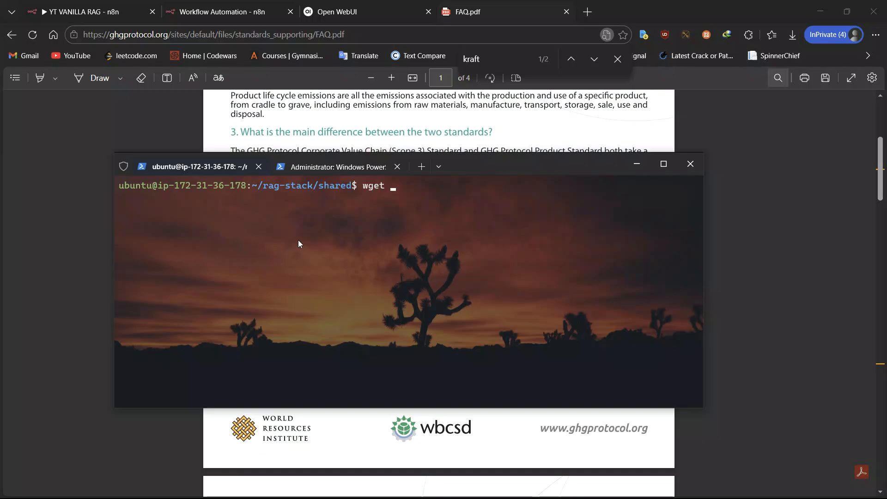
text(https://ghgprotocol.org/sites/default/files/standards_supporting/FAQ.pdf)
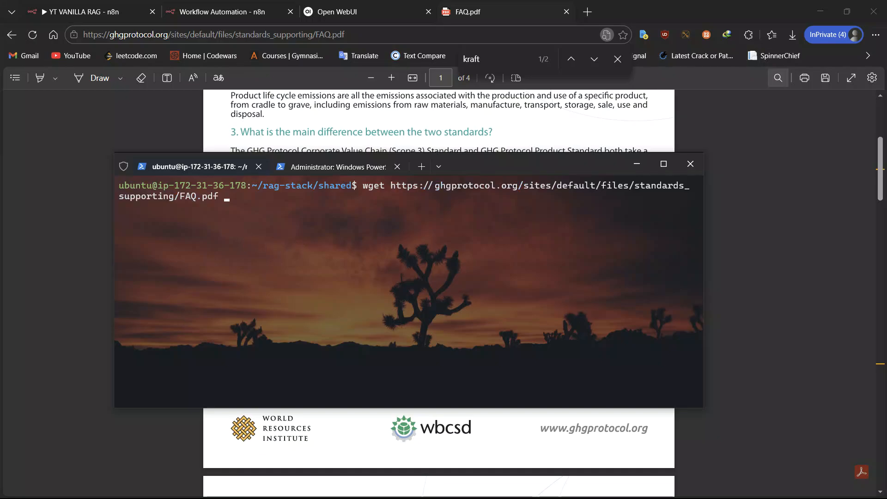
text(-O document.pdf)
key(Return)
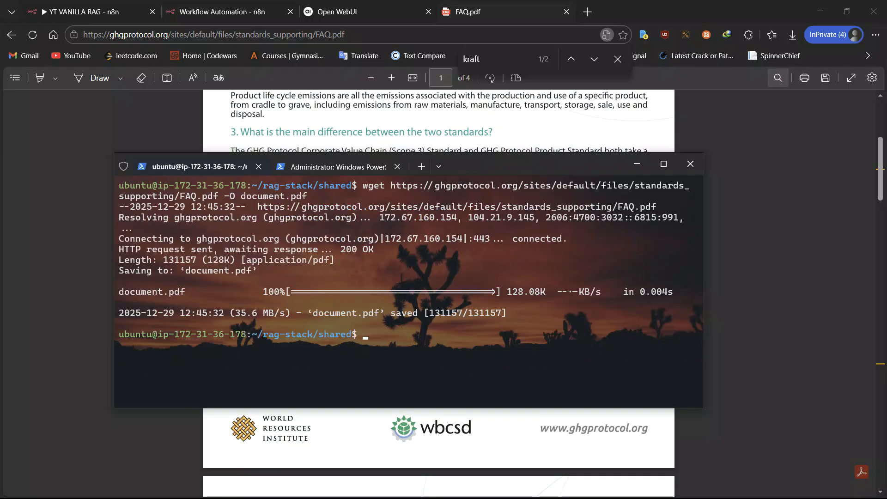
Step: List the shared folder's files in long format with ls -l, then minimize the terminal
text(ls ls)
key(Return)
text(ls -l)
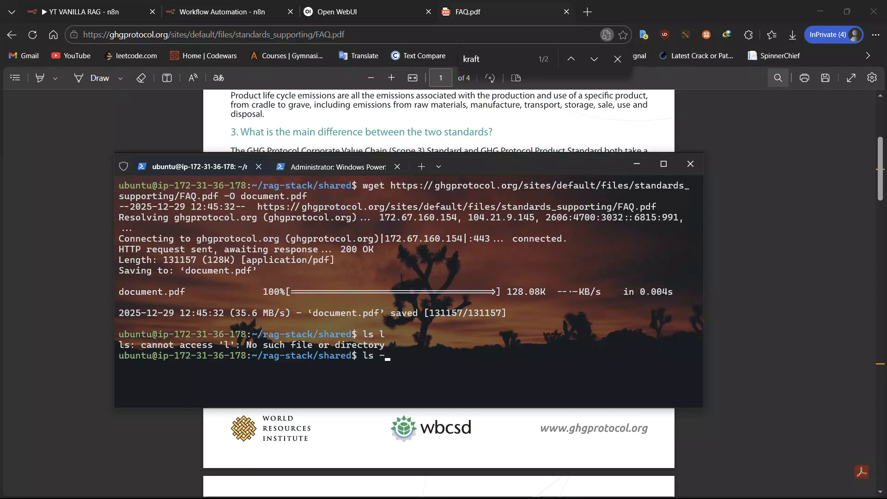
key(Return)
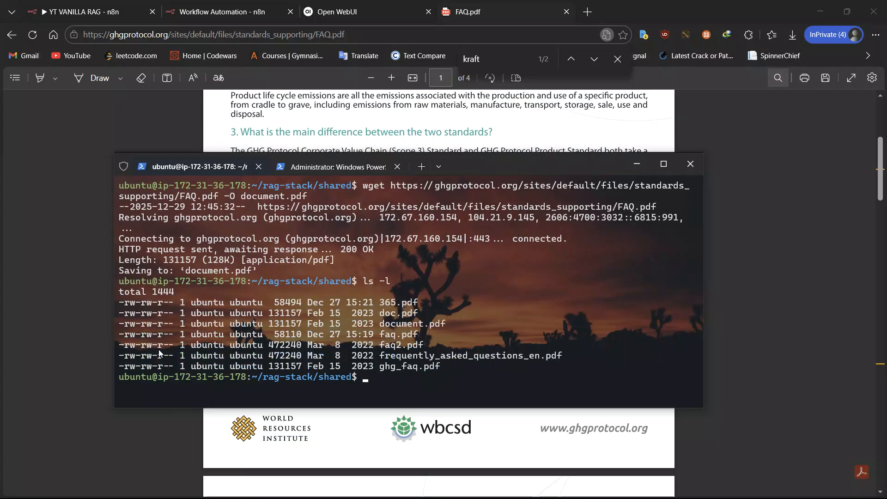
click(638, 165)
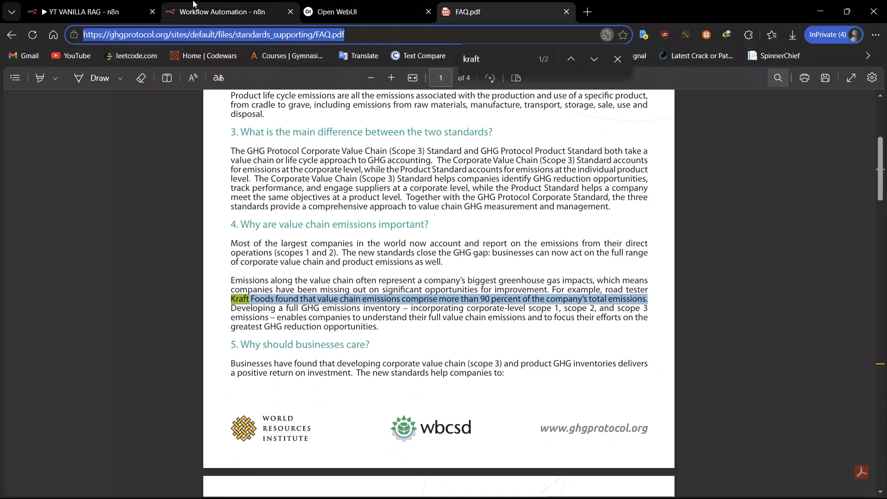
Step: Open the Read/Write Files from Disk node in n8n, then check the shared folder's path in the terminal with pwd
click(282, 5)
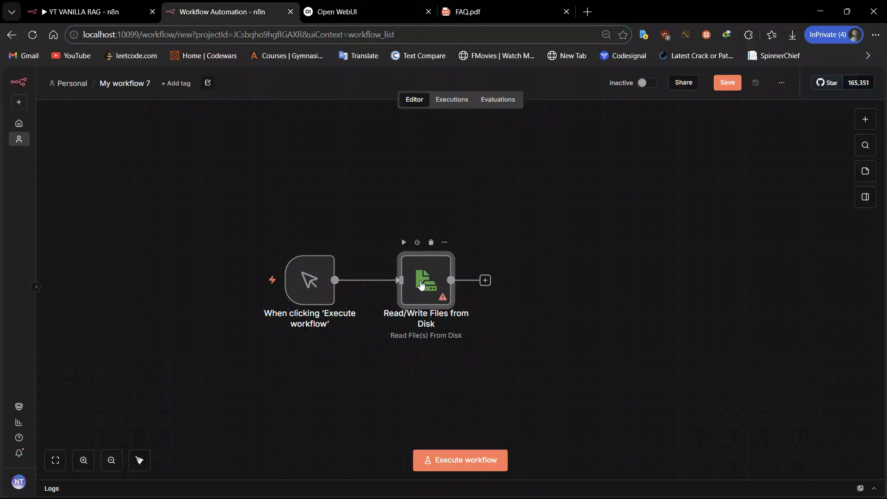
double_click(422, 279)
click(384, 232)
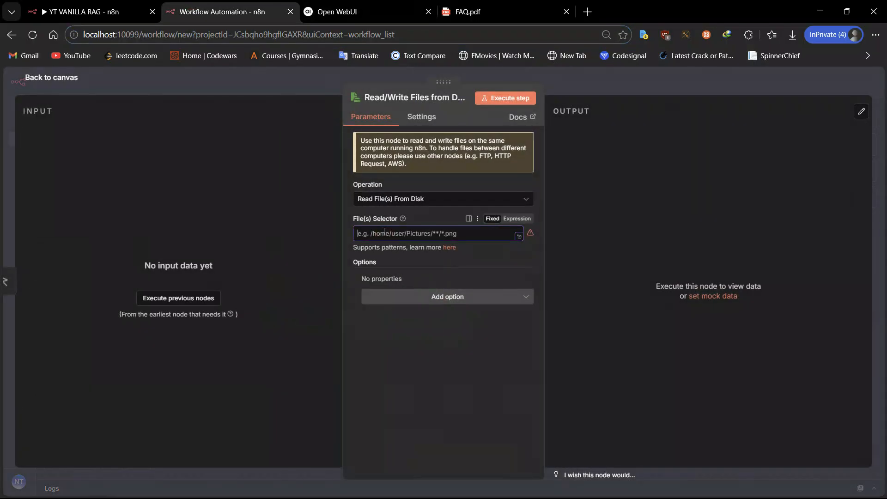
key(alt+Tab)
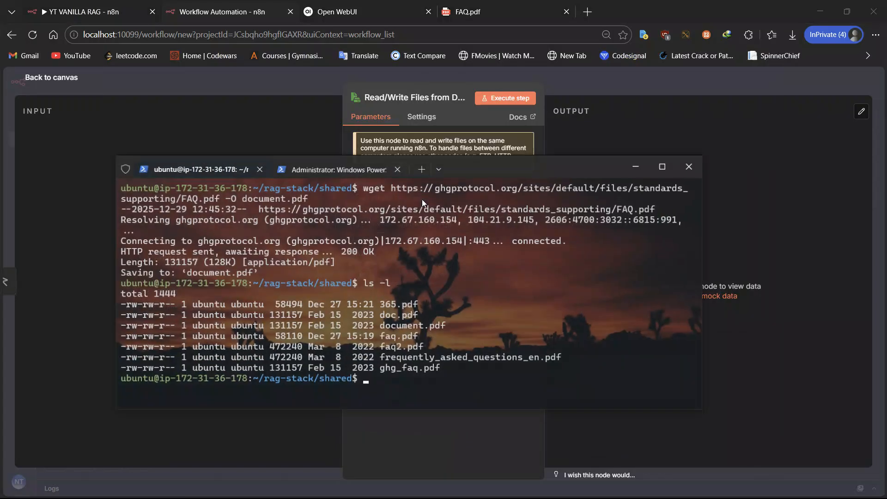
drag(519, 176, 559, 238)
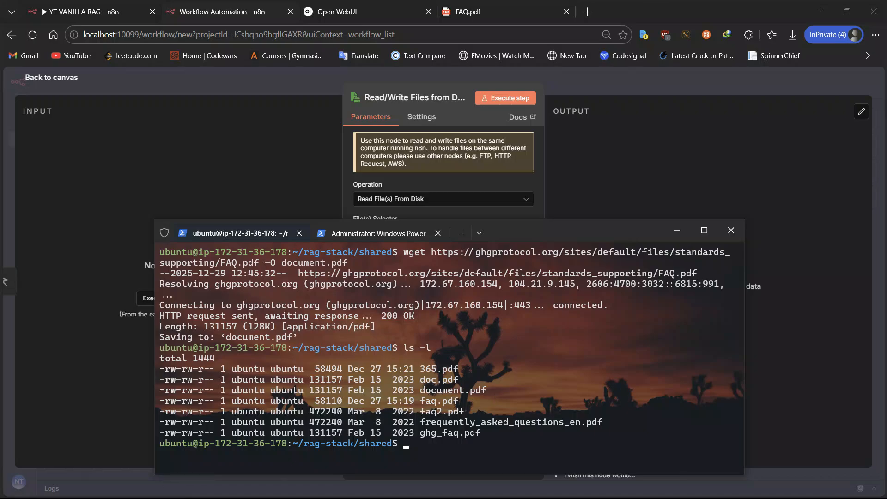
text(pwd)
key(Return)
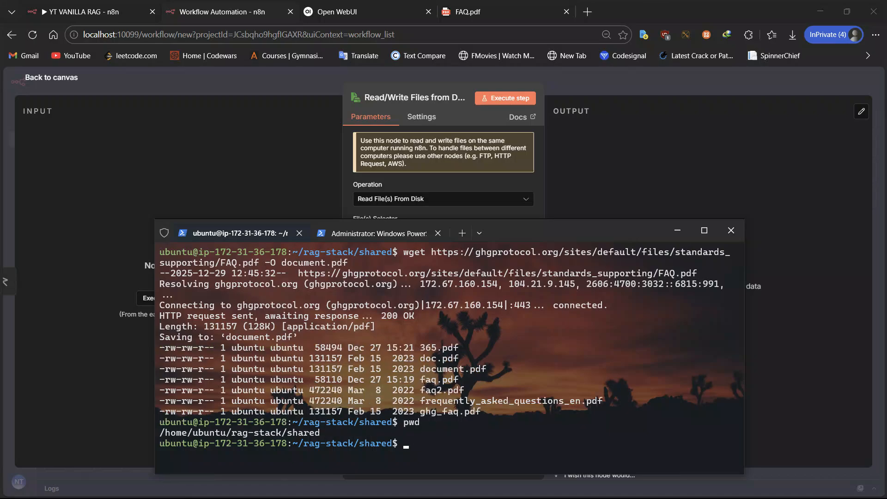
click(678, 230)
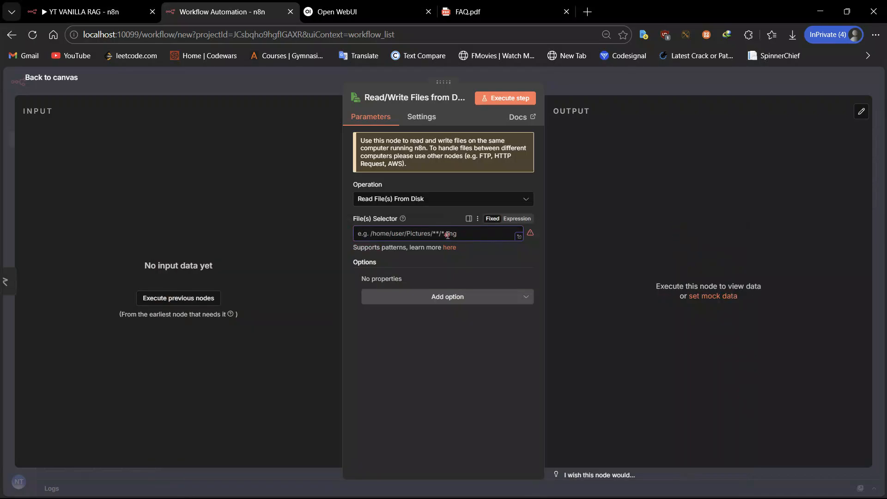
Step: Set the Read/Write Files from Disk node's File(s) Selector to /data/shared/document.pdf and return to the canvas
text(/data/share)
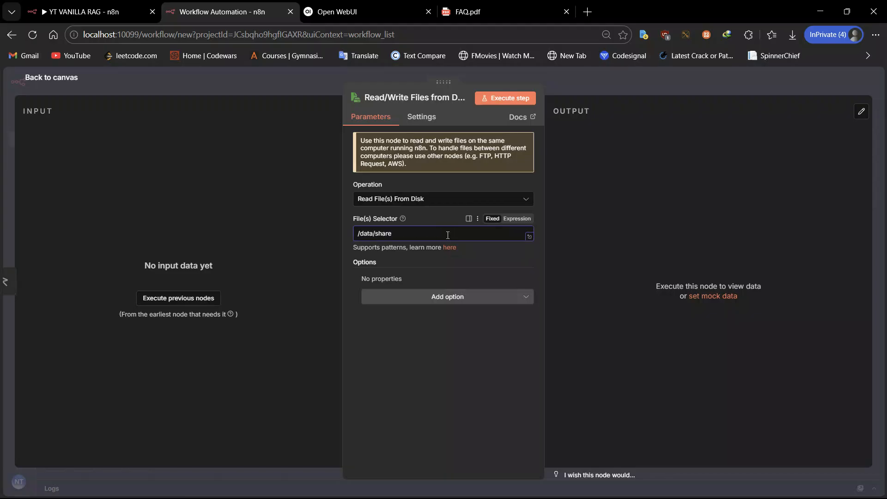
text(d/document.pdf)
click(269, 92)
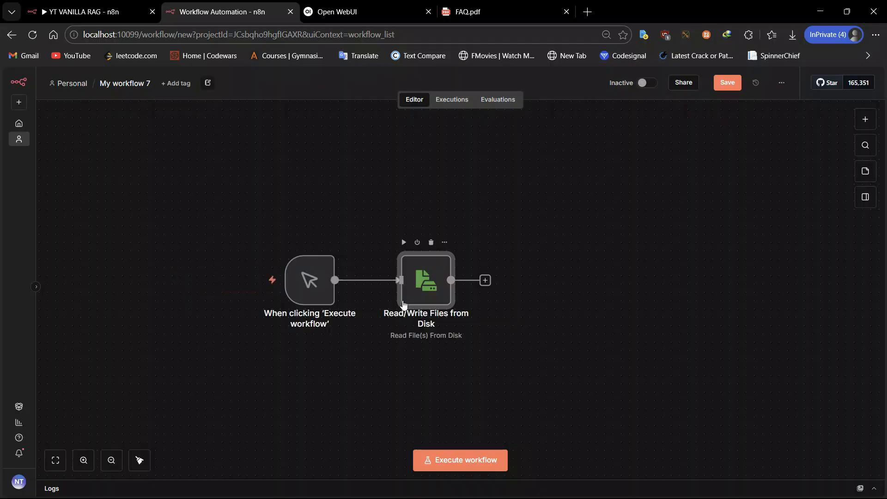
Step: Execute the workflow and check the file details in the Read/Write Files from Disk node's binary output
click(470, 464)
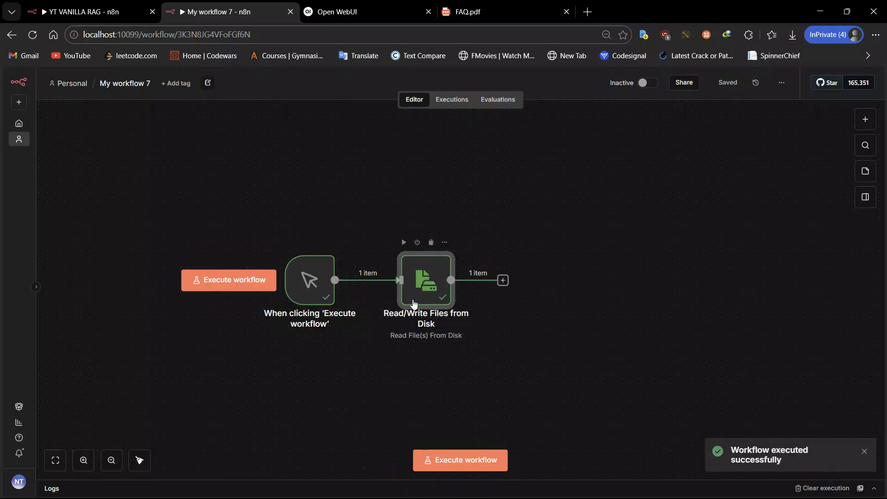
double_click(432, 282)
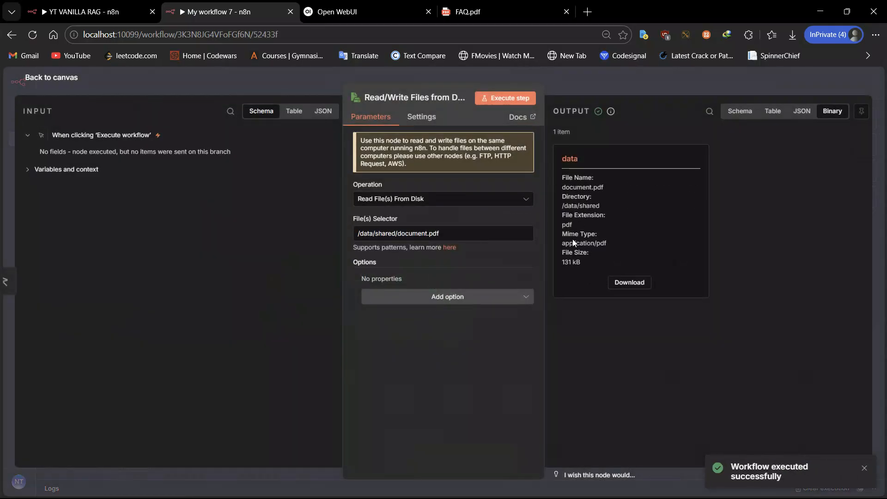
drag(575, 215, 581, 262)
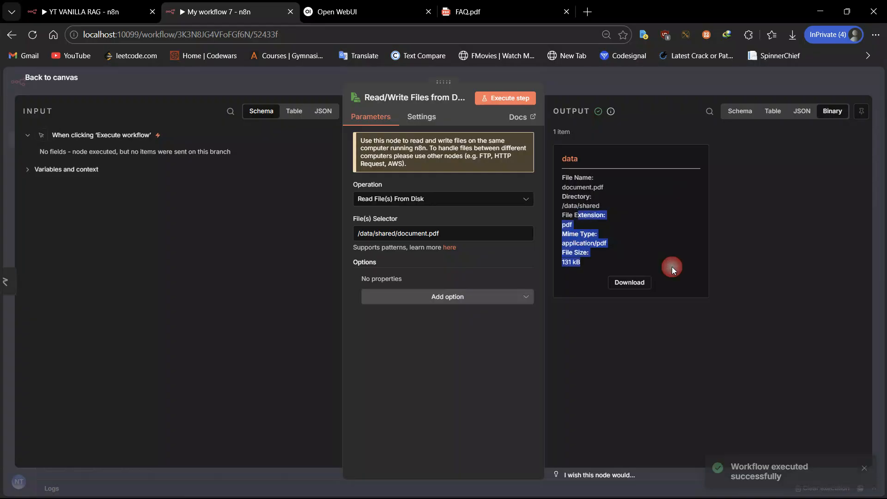
click(224, 81)
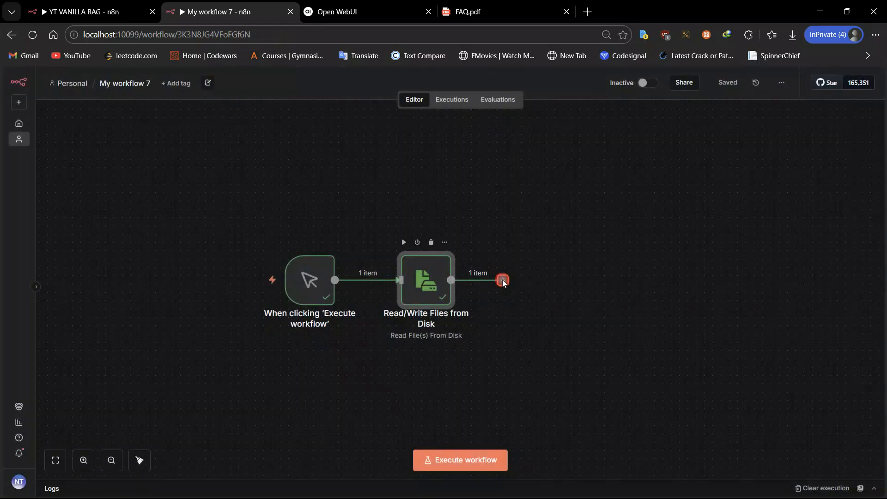
Step: Add an Extract from File node after the file-reading node, using the Extract from PDF action with its default settings
click(503, 280)
text(extrac)
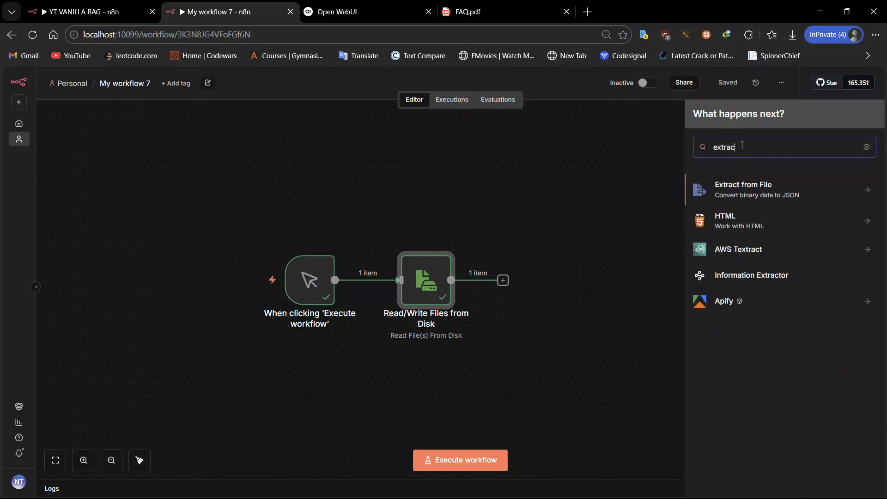
key(Down)
click(742, 185)
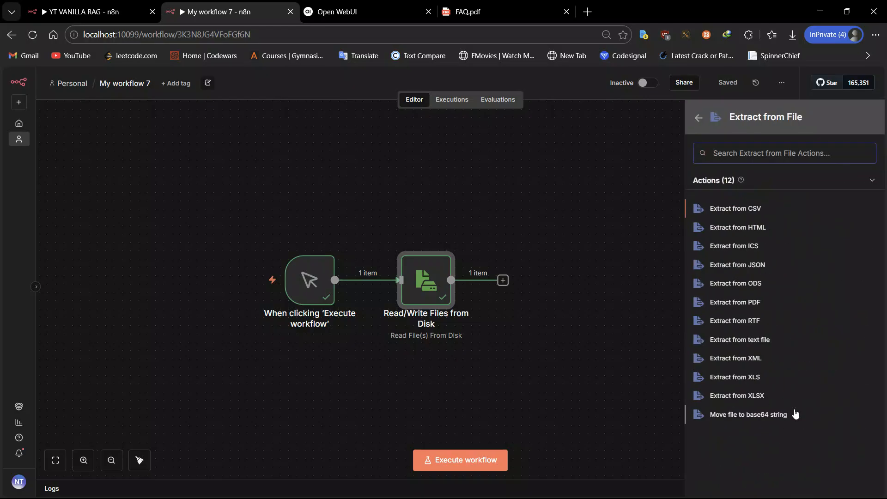
click(739, 302)
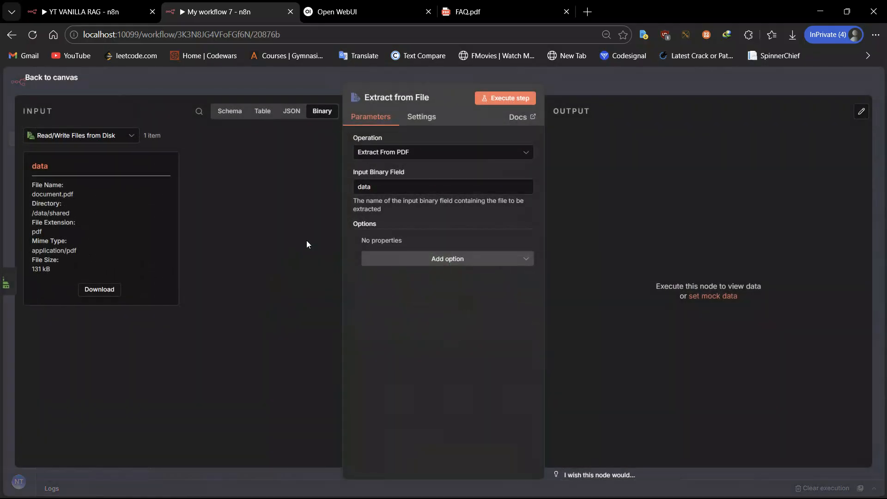
click(167, 85)
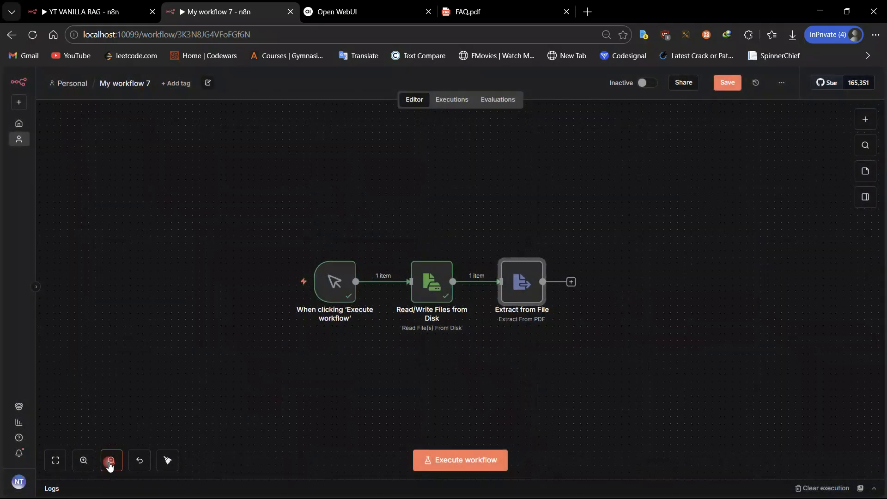
double_click(521, 282)
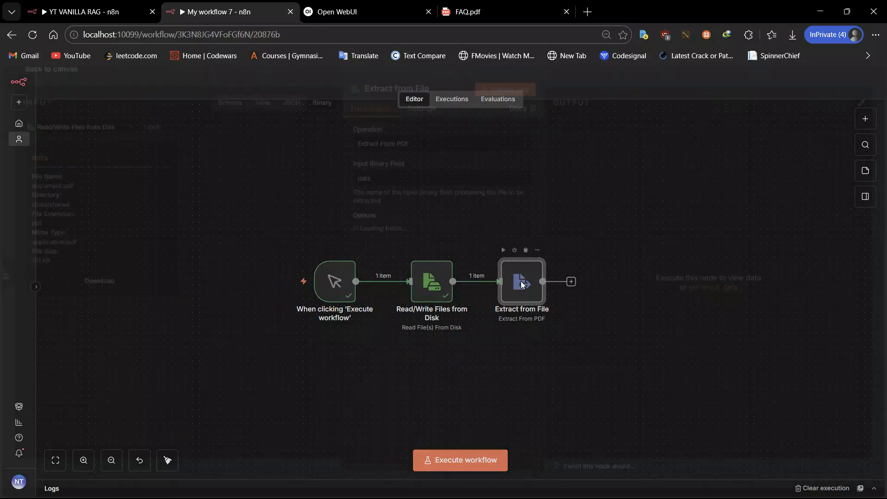
click(292, 91)
Step: Execute the workflow and examine the Extract from File output's info, metadata and text fields
click(439, 451)
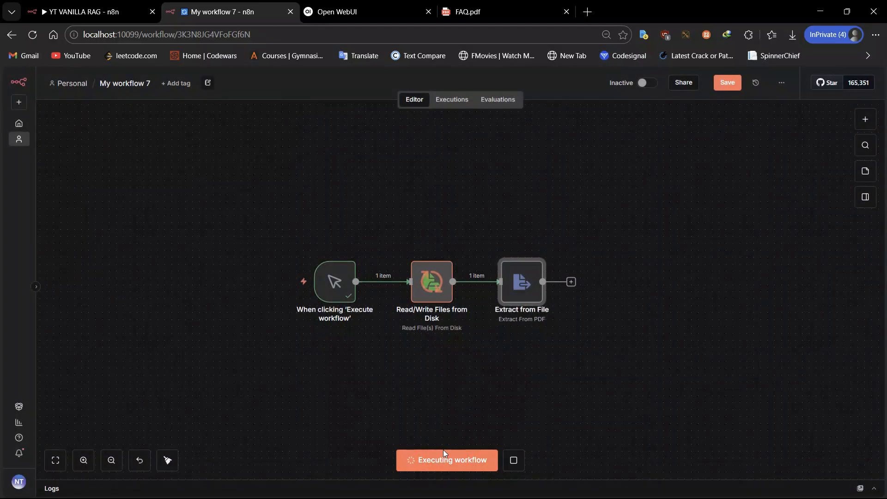
double_click(515, 281)
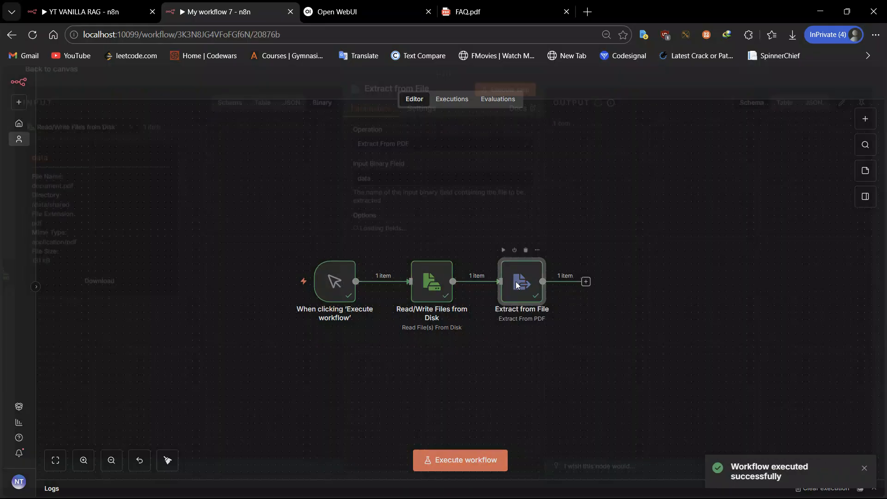
scroll(601, 247, down, 5)
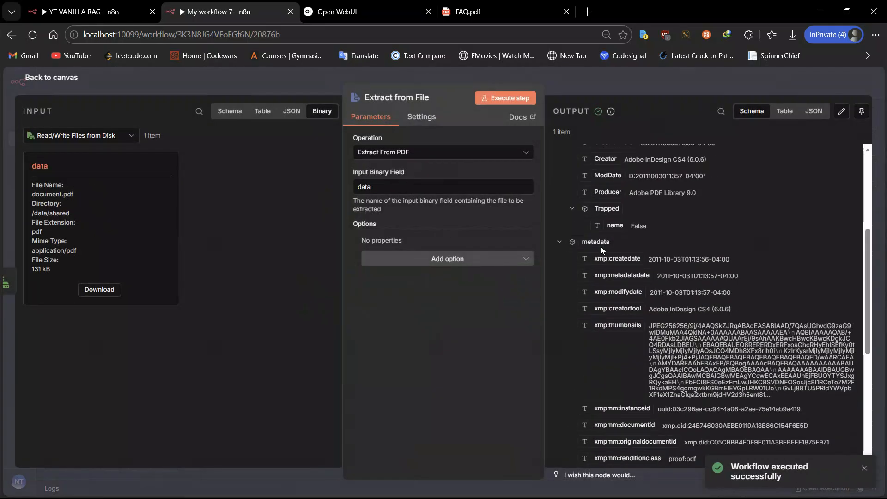
scroll(610, 260, down, 5)
scroll(611, 261, up, 8)
scroll(594, 267, up, 2)
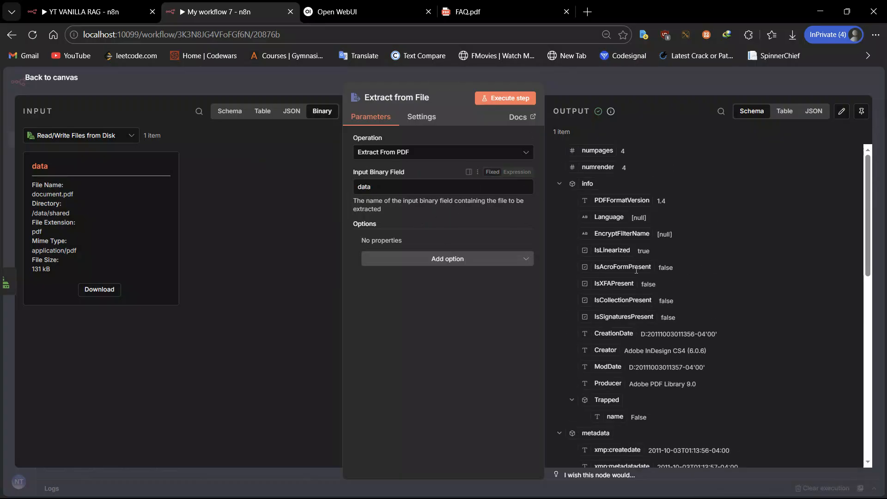
scroll(611, 269, down, 8)
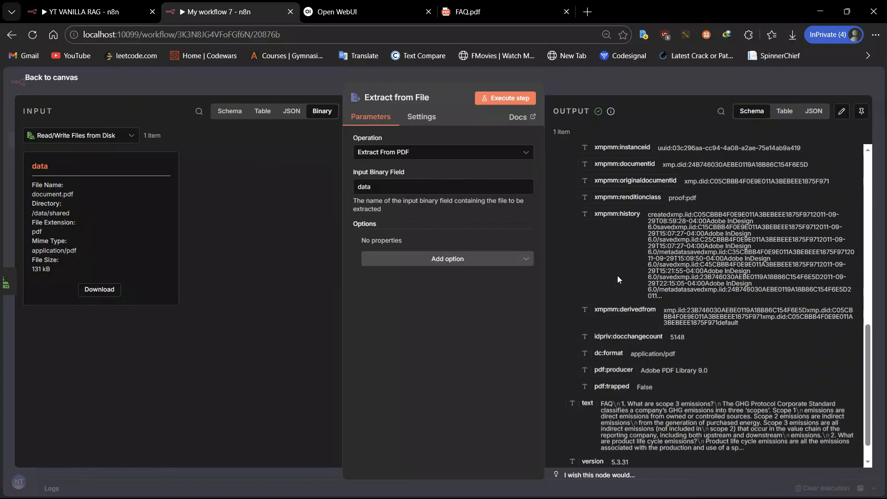
Step: Examine the Extract from File output's page count, creator, metadata, text and version fields, and return to the canvas
scroll(617, 275, up, 10)
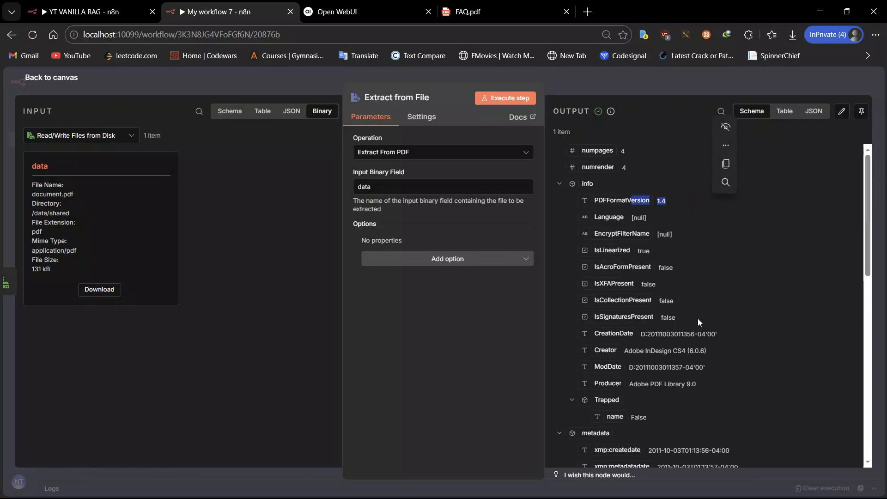
drag(601, 349, 668, 350)
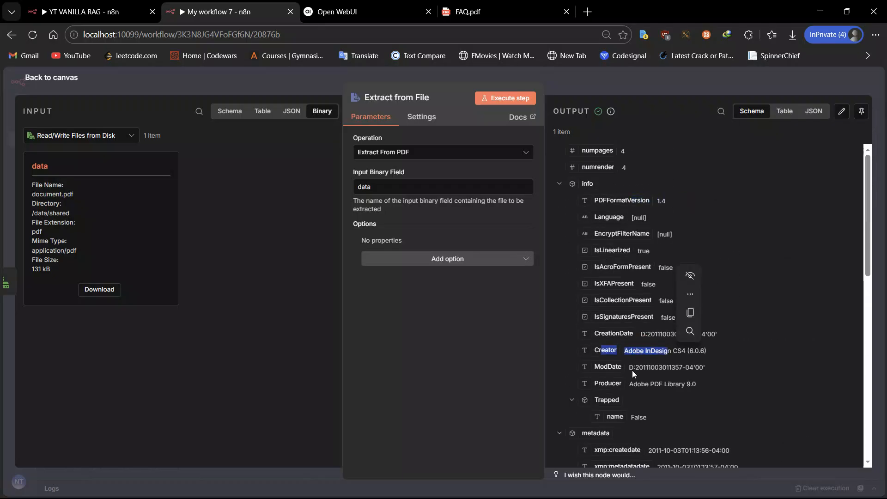
drag(600, 151, 626, 152)
scroll(605, 232, down, 4)
scroll(594, 312, down, 4)
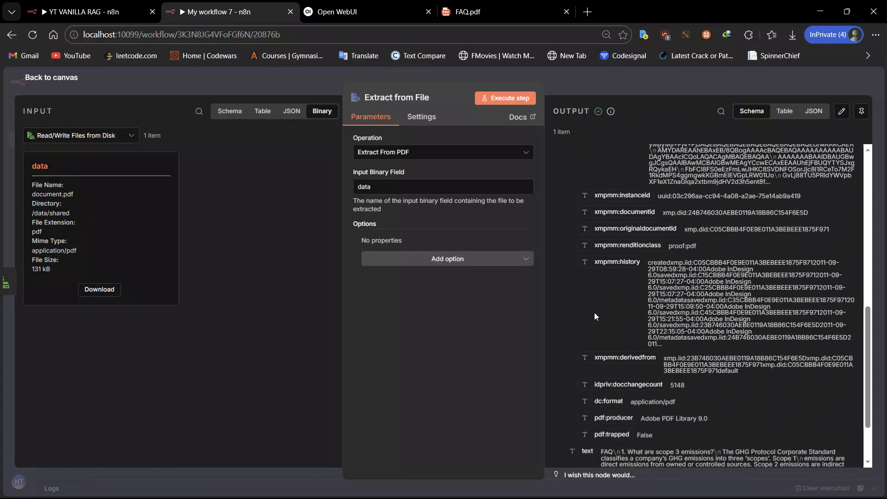
scroll(594, 312, up, 4)
scroll(593, 318, down, 2)
scroll(593, 319, down, 5)
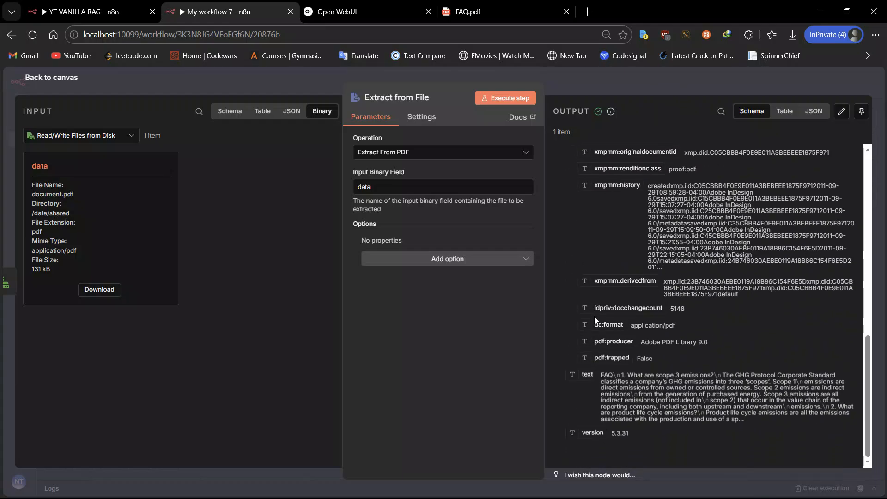
scroll(594, 317, up, 6)
scroll(592, 298, down, 6)
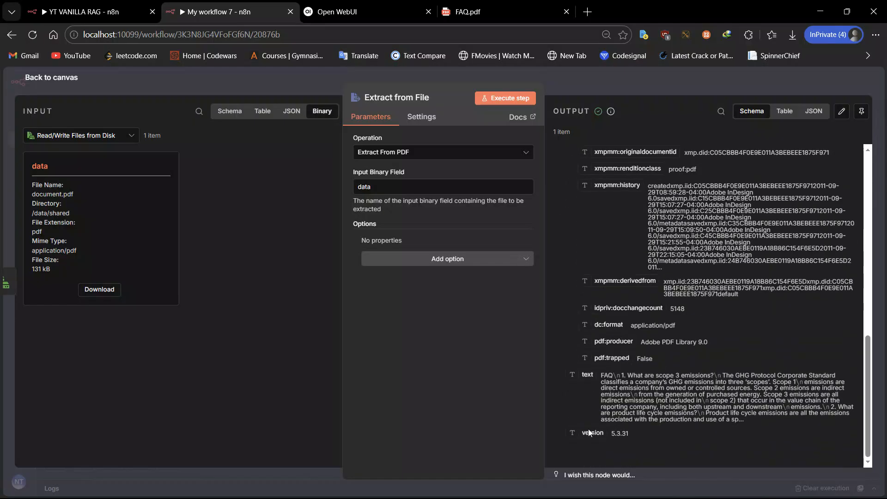
click(265, 84)
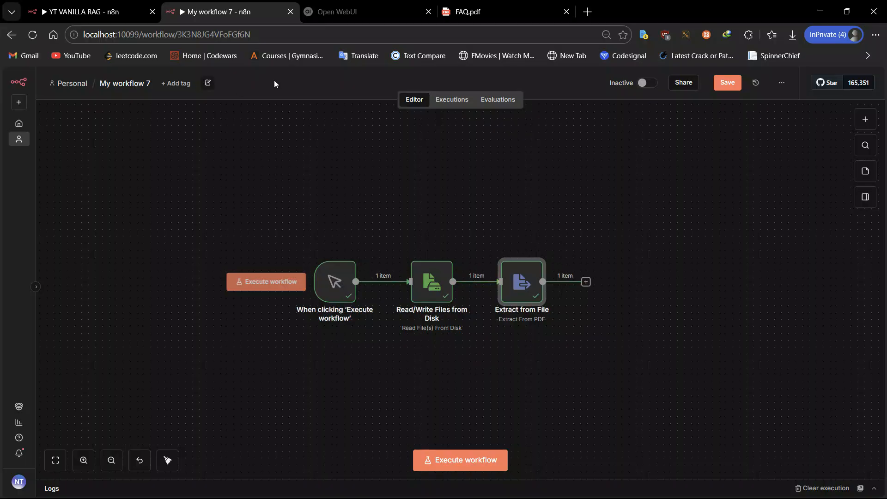
Step: Open the Qdrant dashboard at localhost:6333/dashboard in a new browser tab
right_click(225, 12)
click(232, 18)
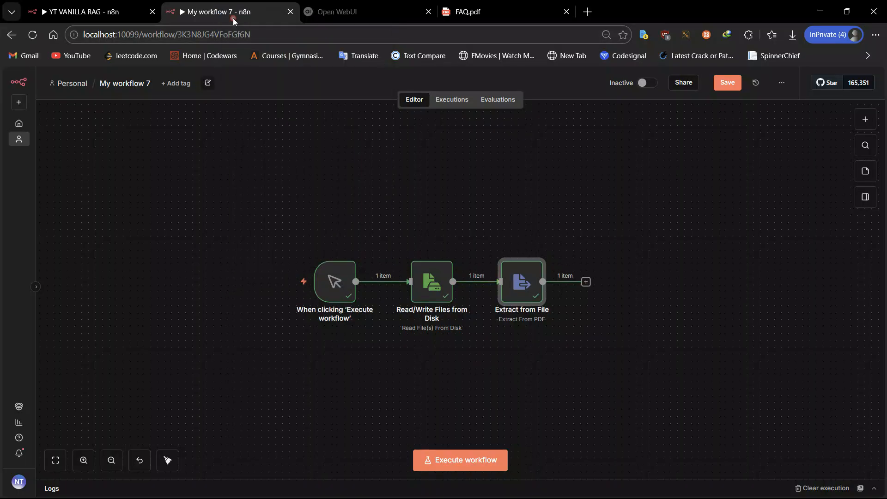
text(localhost:9000)
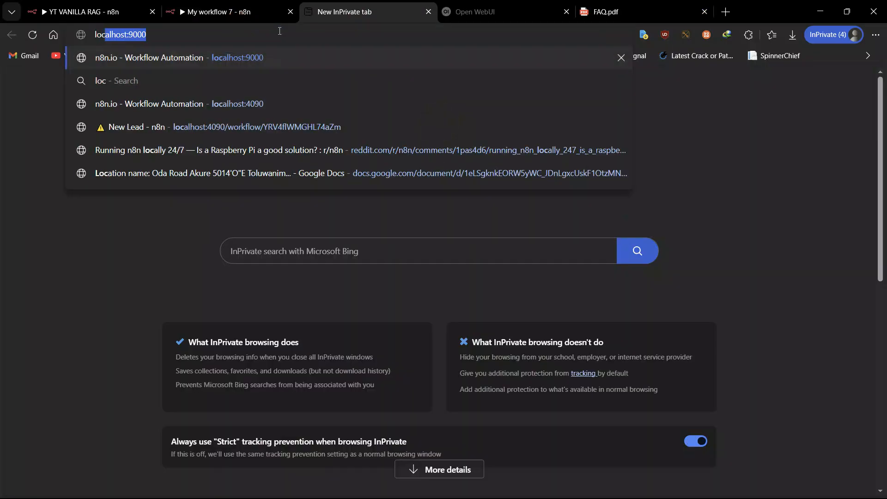
key(Right)
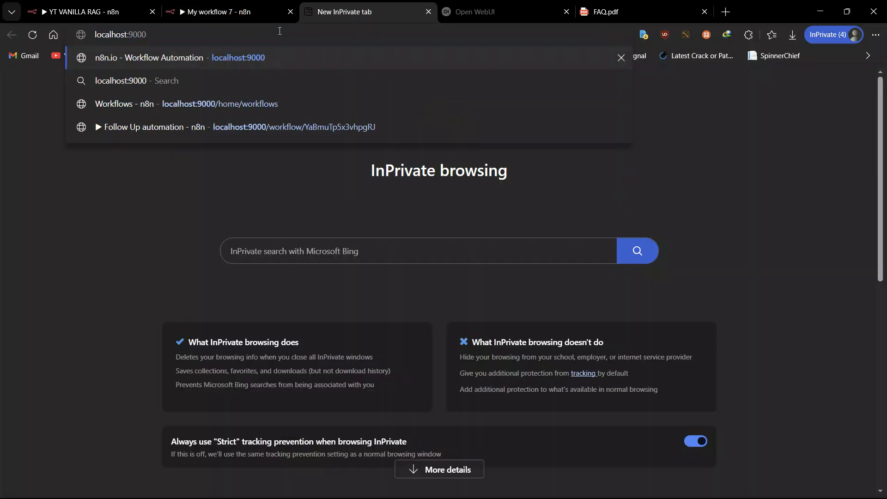
key(BackSpace)
key(BackSpace)
key(BackSpace)
key(BackSpace)
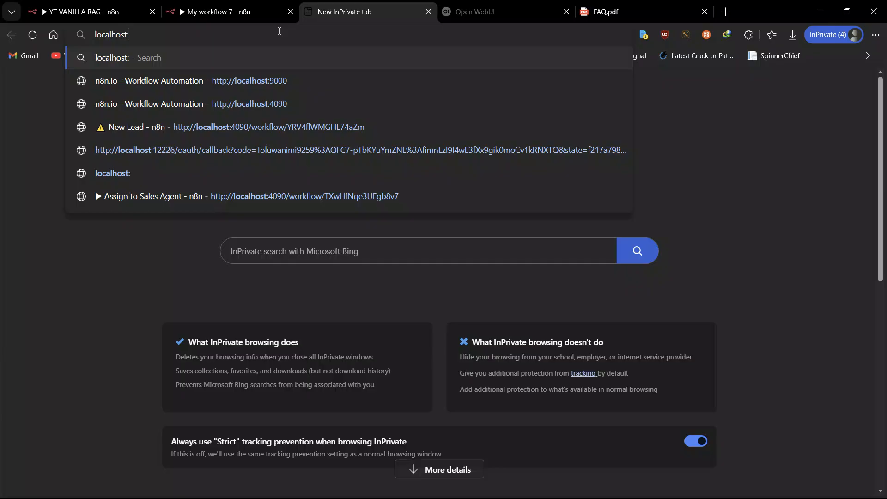
text(633)
key(Return)
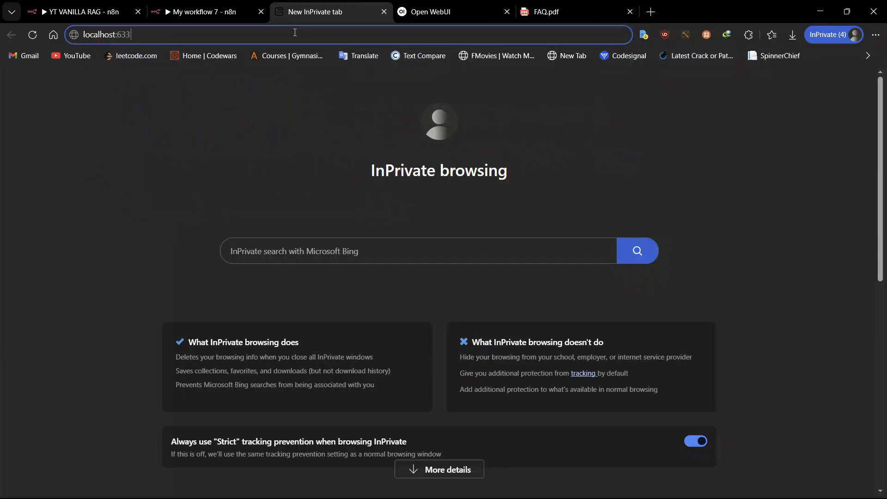
text(3)
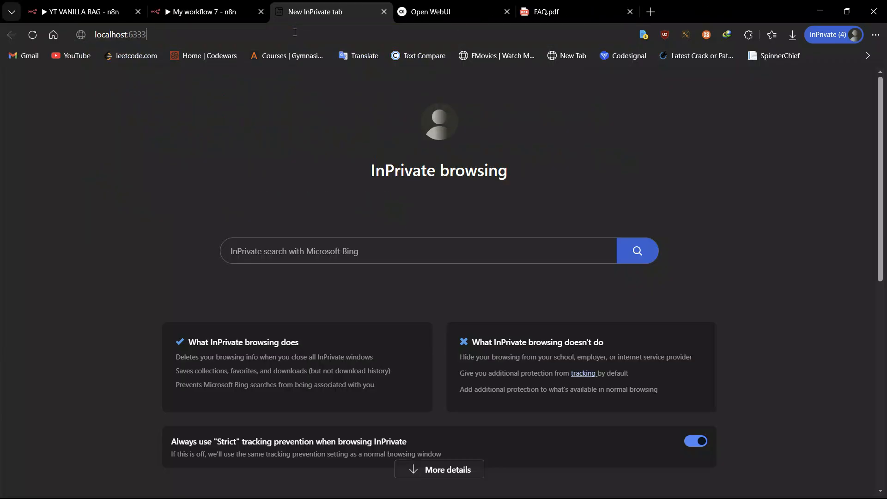
text(/da)
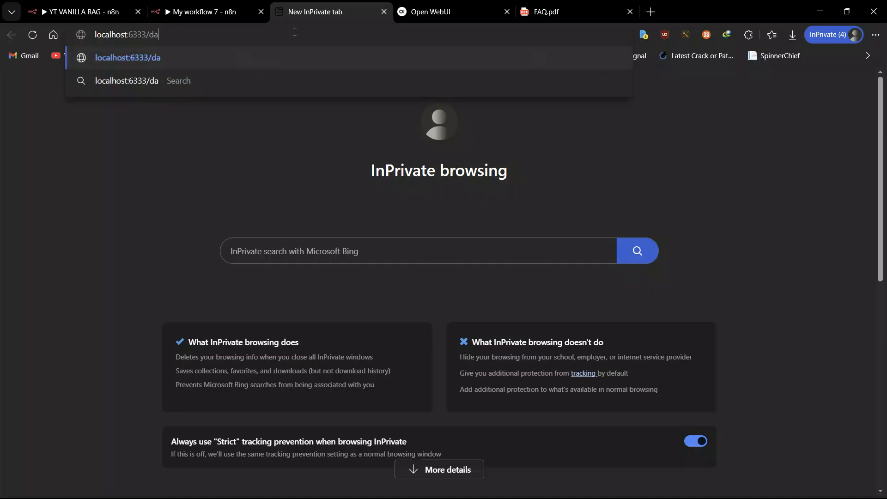
text(shboard)
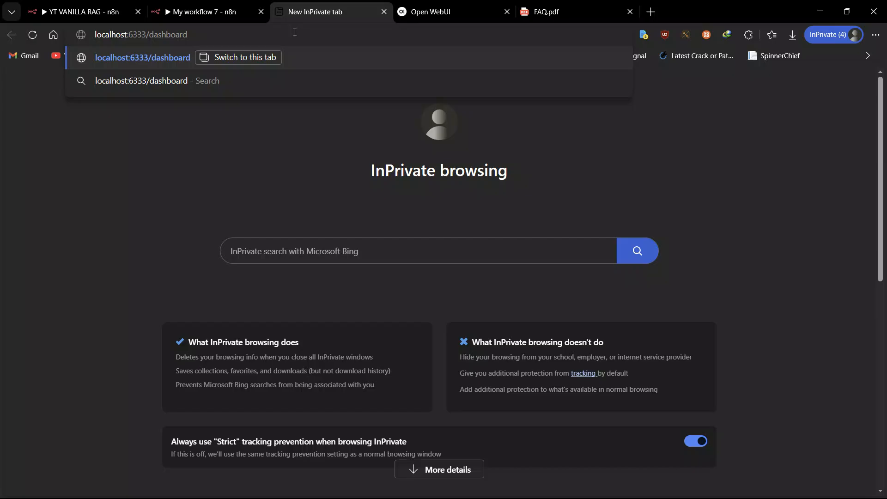
key(Return)
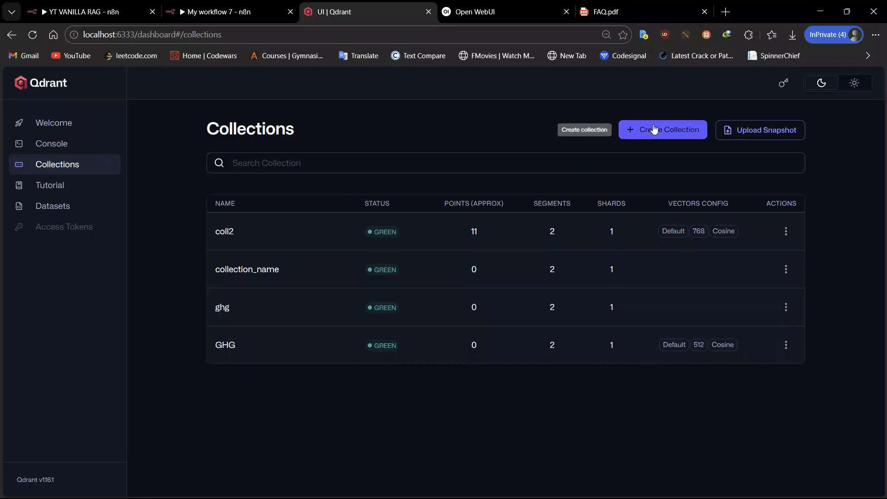
Step: Start a new Qdrant collection named coll3 with the Global search use case and Simple Single embedding, and open the dimension choices
click(652, 129)
click(263, 167)
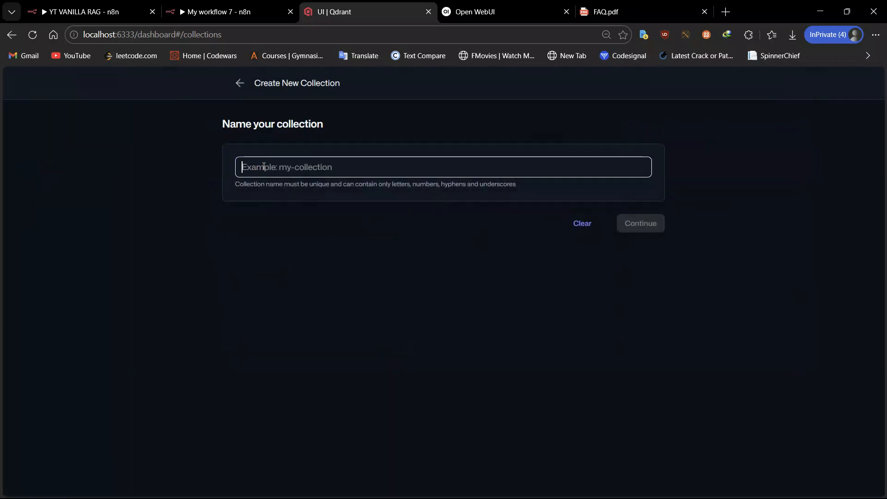
text(coll3)
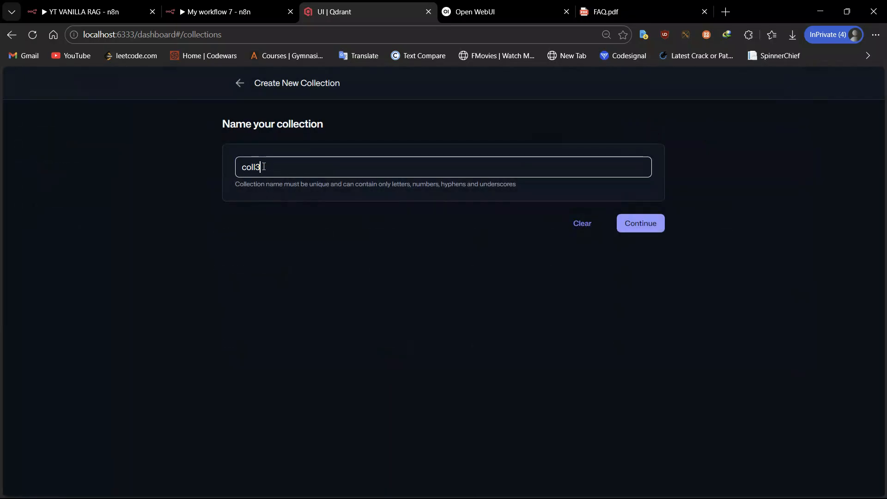
click(642, 224)
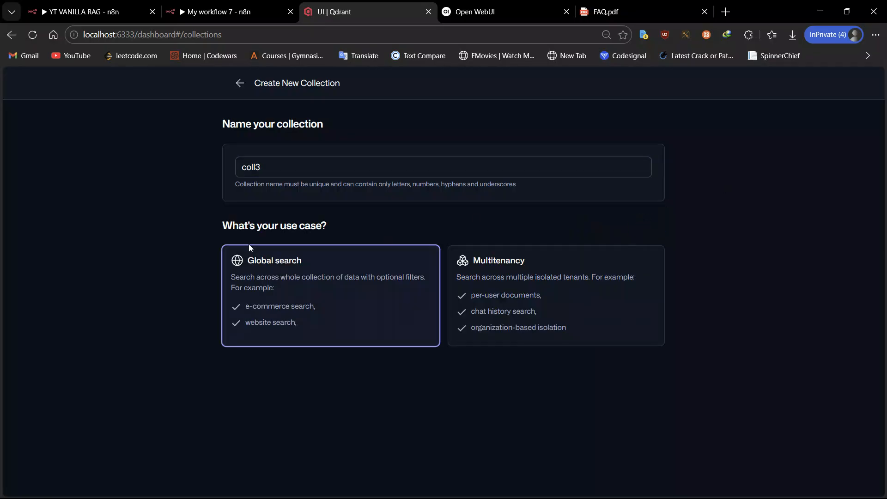
click(296, 286)
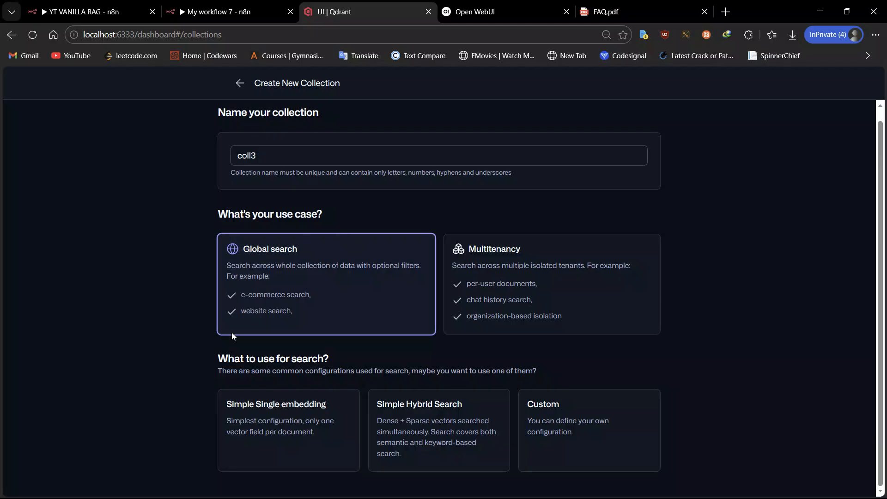
click(317, 400)
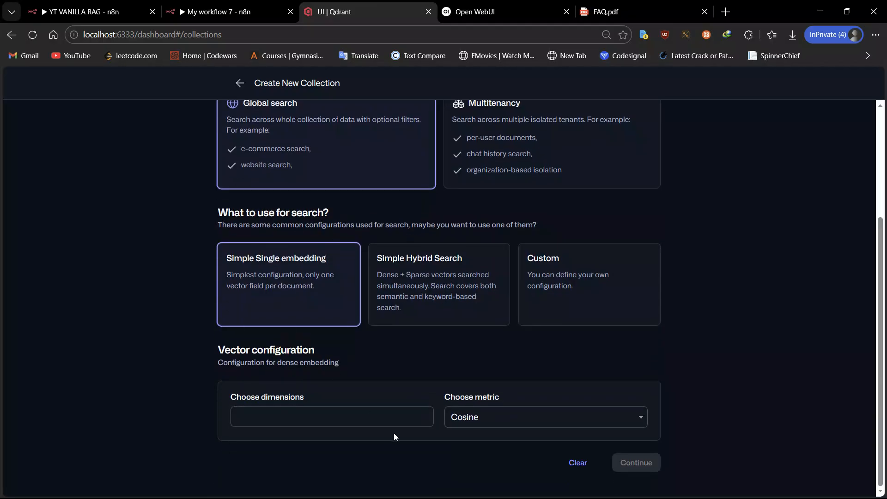
click(396, 417)
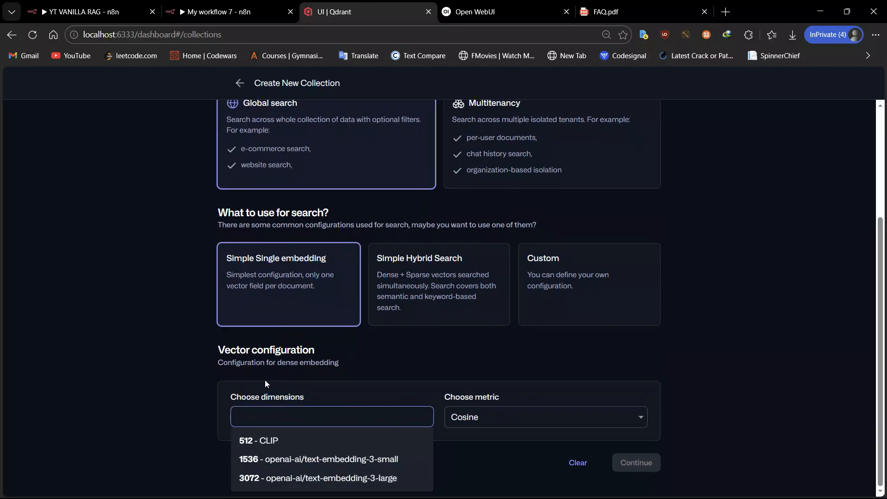
Step: Search the web in a new browser tab for "nomic embed text vector dimensions"
right_click(348, 11)
click(366, 28)
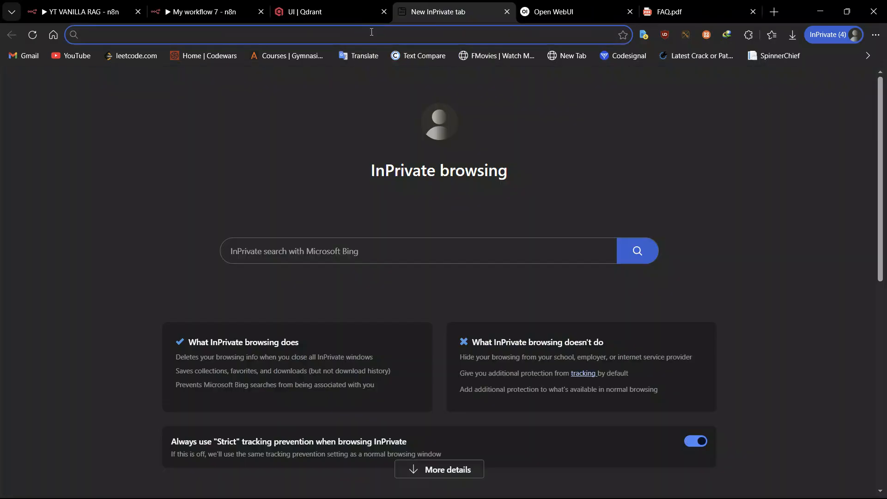
text(nomi)
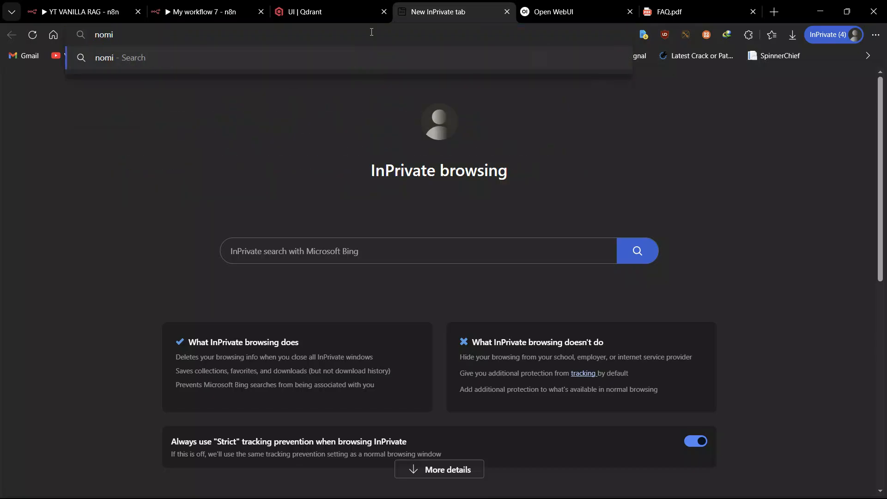
text(c embed text )
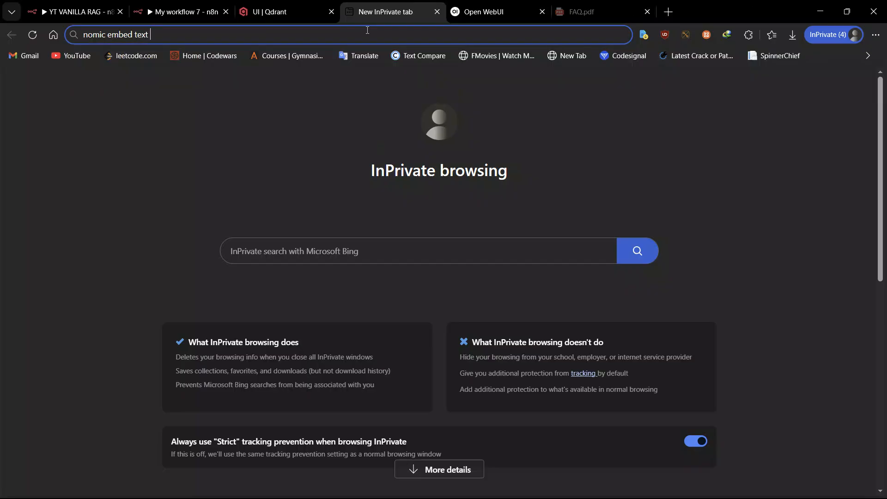
text(v)
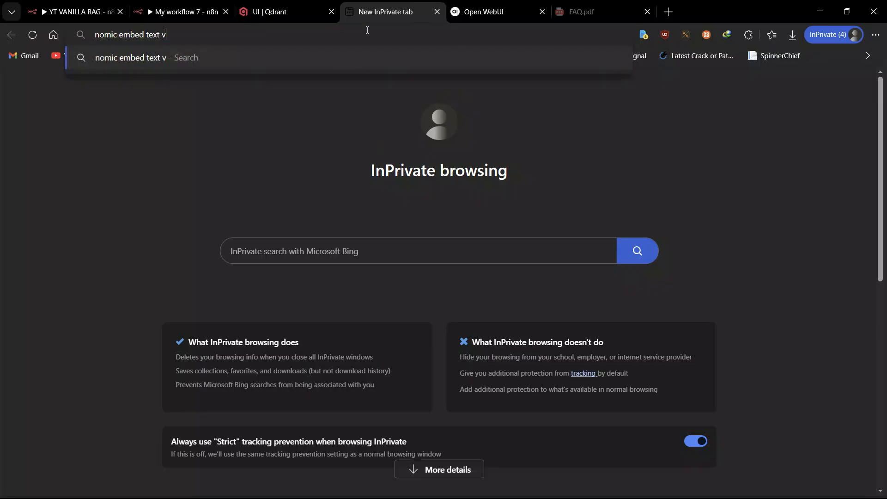
text(ector dimes)
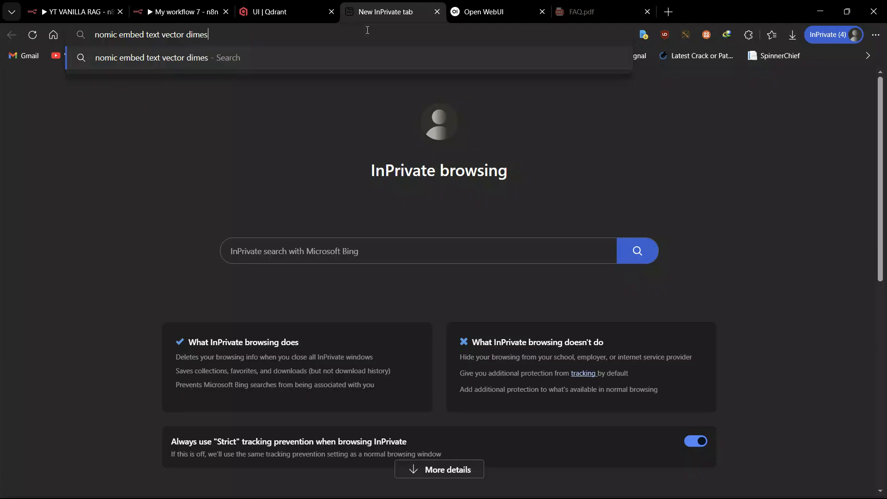
key(BackSpace)
text(nsions)
key(Return)
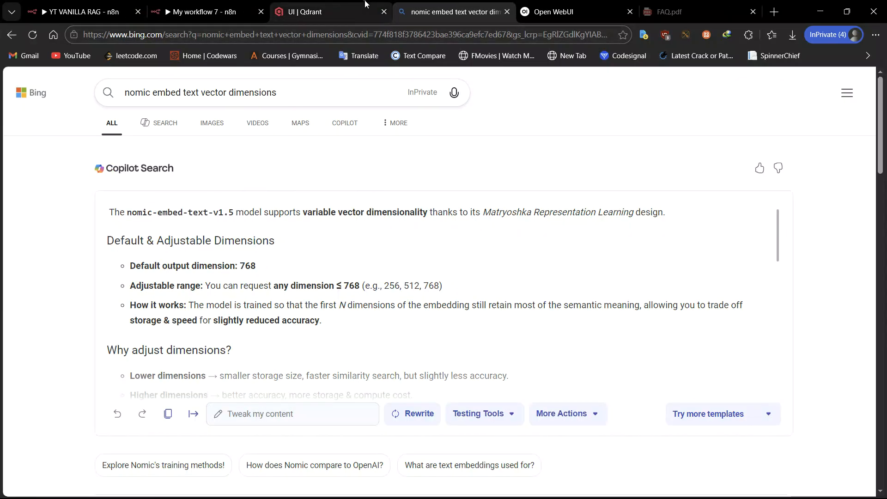
Step: Back in Qdrant, set the coll3 vector dimensions to 768 with the Cosine metric and finish creating the collection without payload indexes
click(306, 10)
click(247, 413)
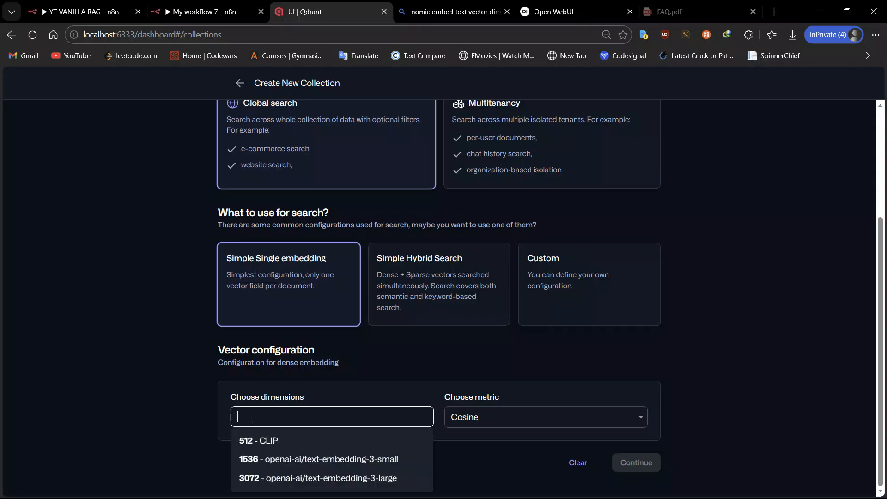
text(768)
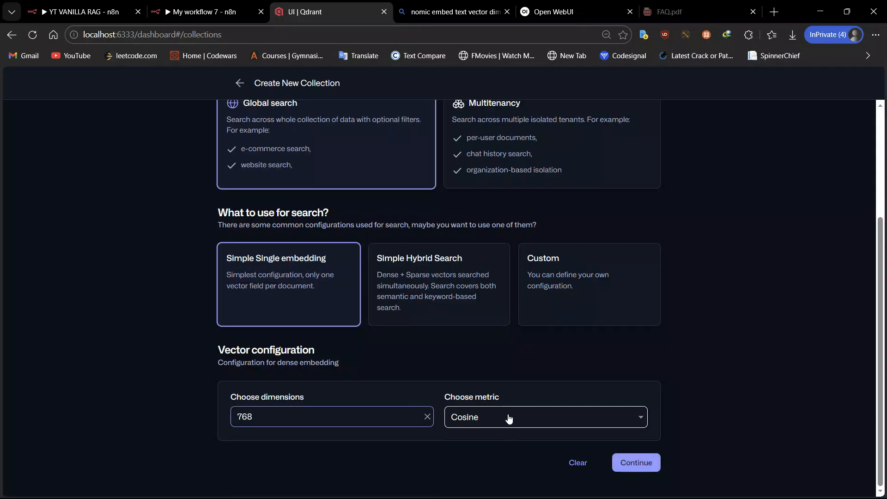
click(636, 463)
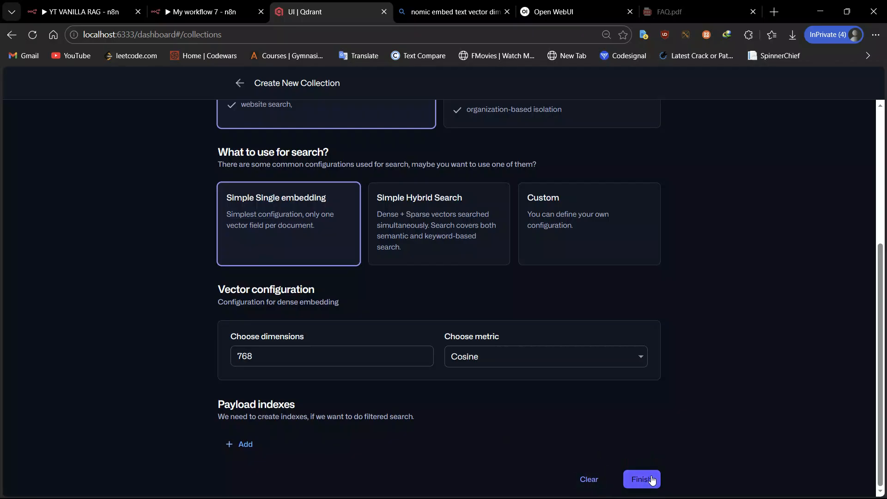
click(652, 480)
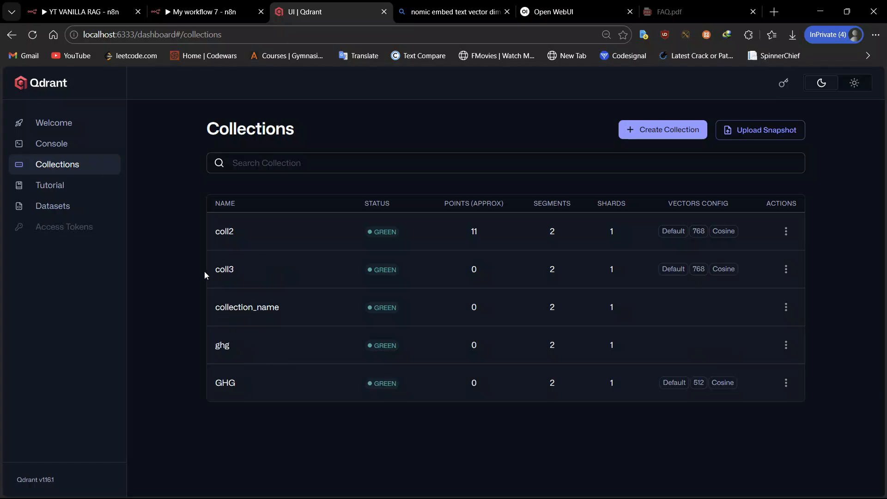
Step: In My workflow 7, add a Qdrant Vector Store node after Extract from File that adds documents to the coll3 collection
click(203, 12)
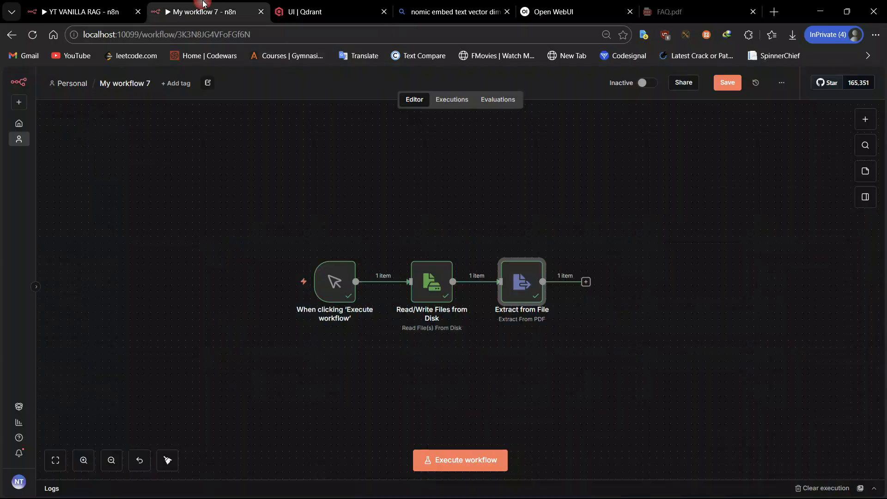
click(586, 282)
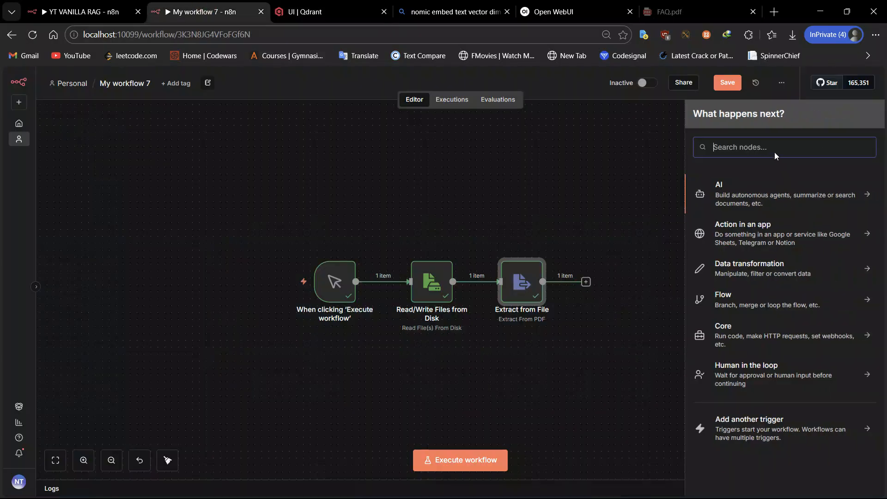
text(qdr)
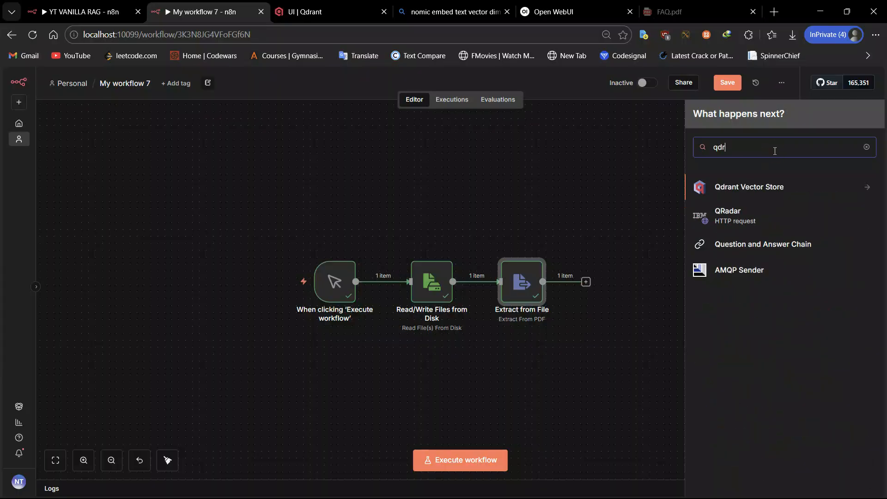
click(749, 185)
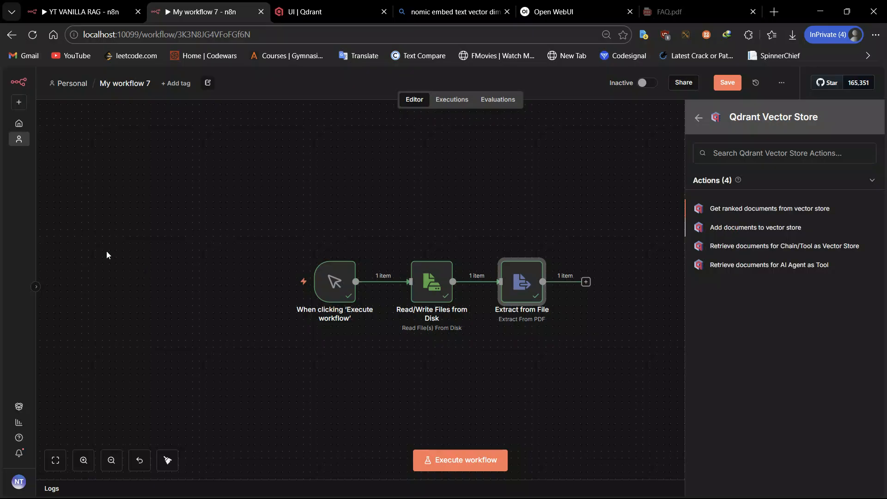
click(729, 228)
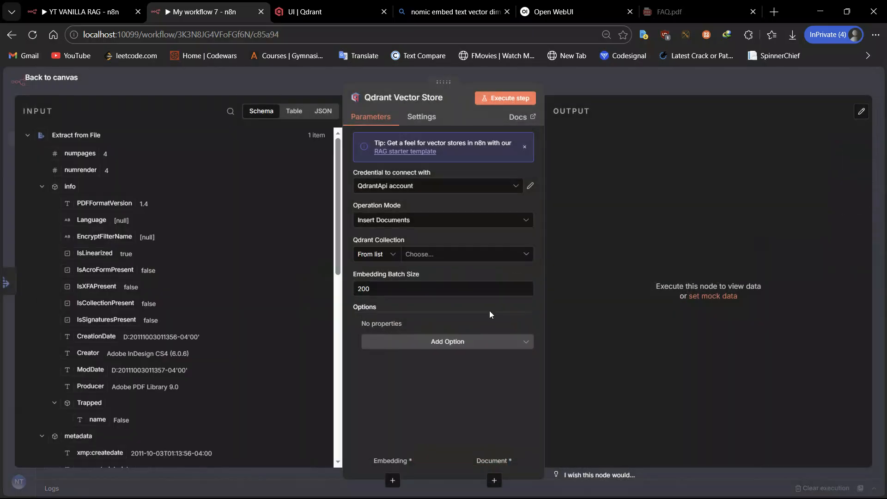
click(418, 255)
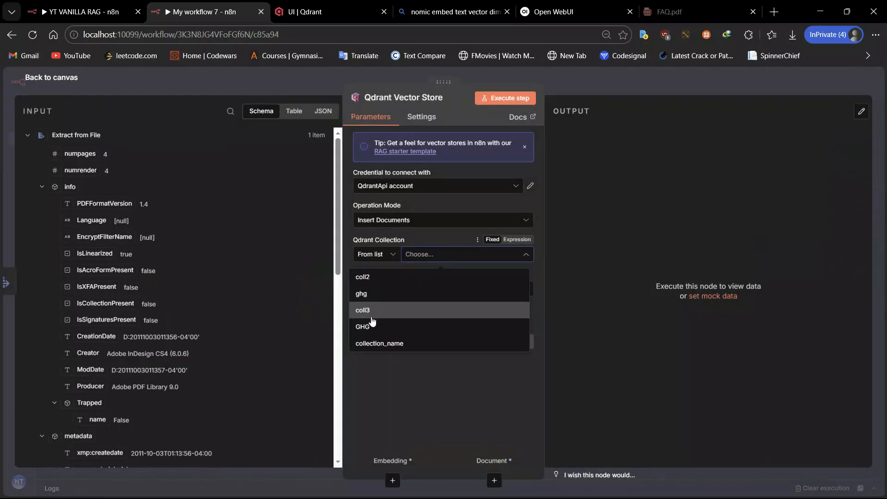
click(364, 311)
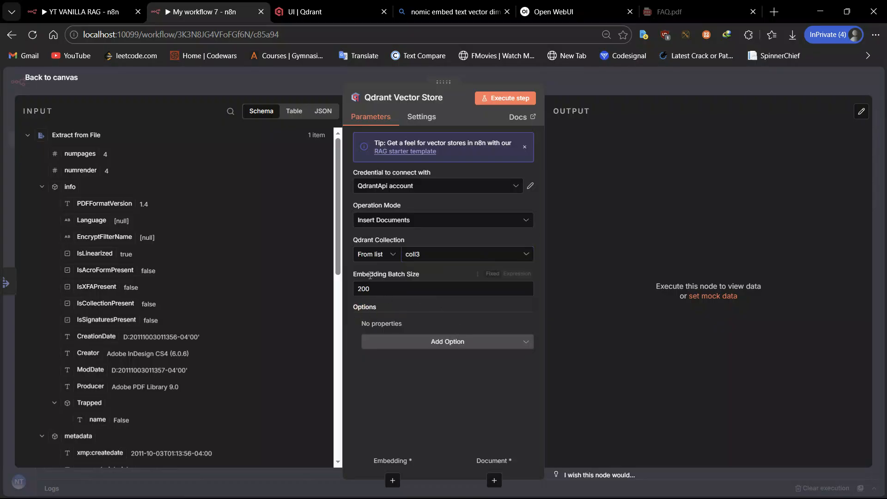
Step: Set the Qdrant Vector Store's embedding batch size to 1, review its additional options and return to the canvas
mouse_move(423, 275)
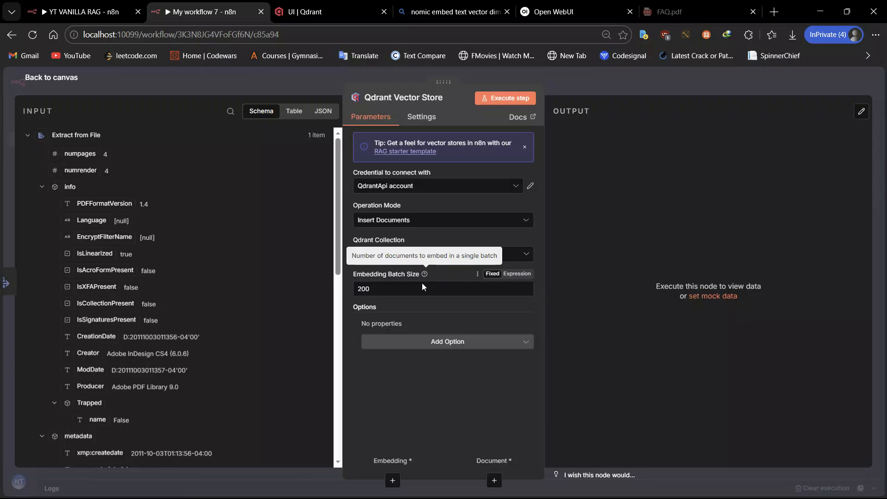
click(422, 283)
key(ctrl+a)
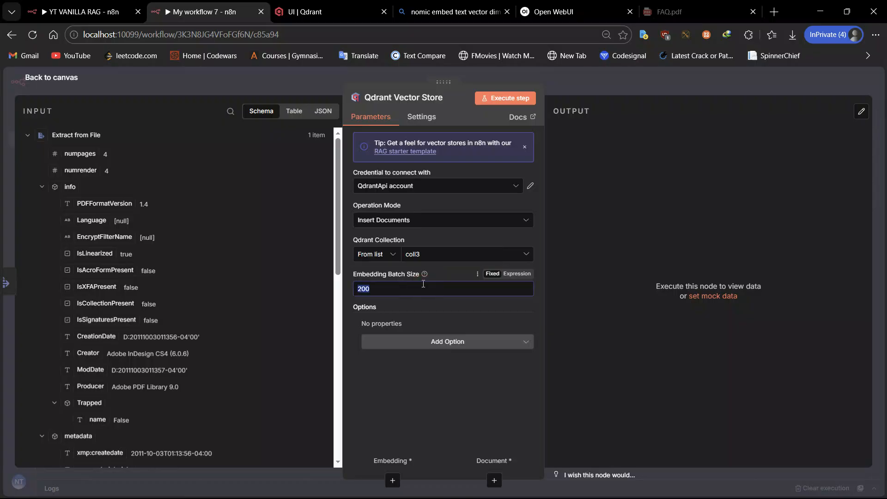
text(1)
click(377, 375)
click(522, 342)
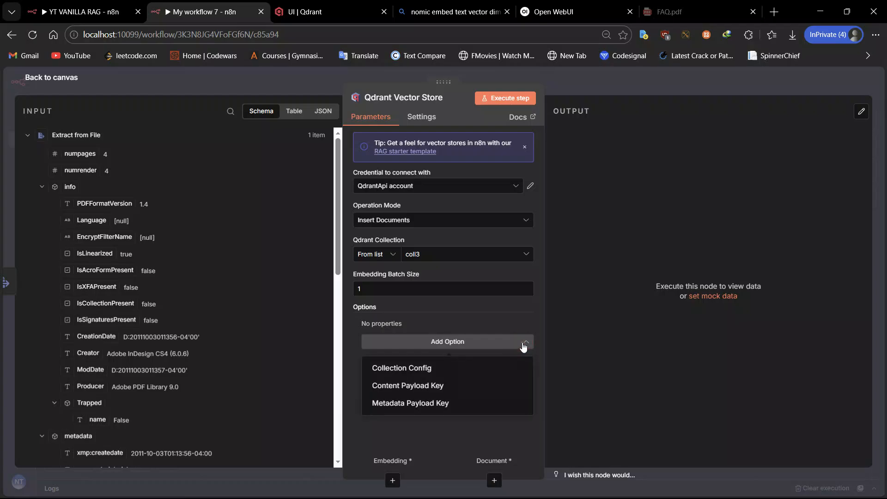
click(282, 82)
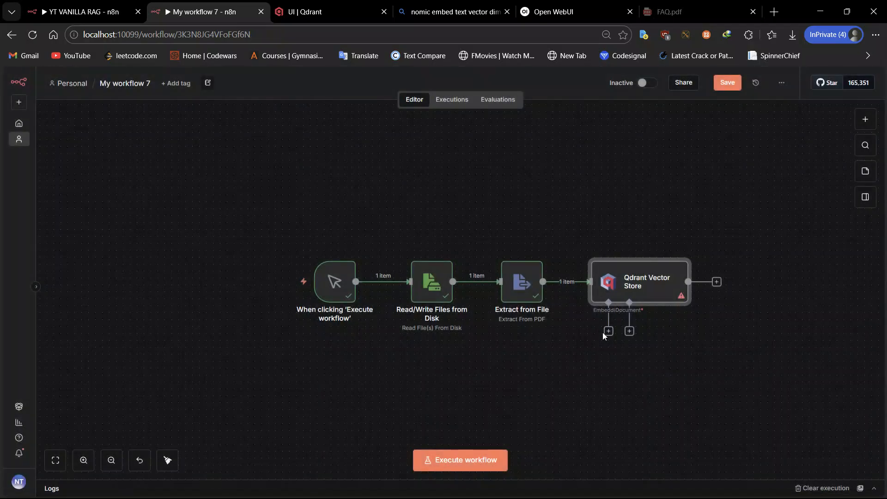
click(609, 331)
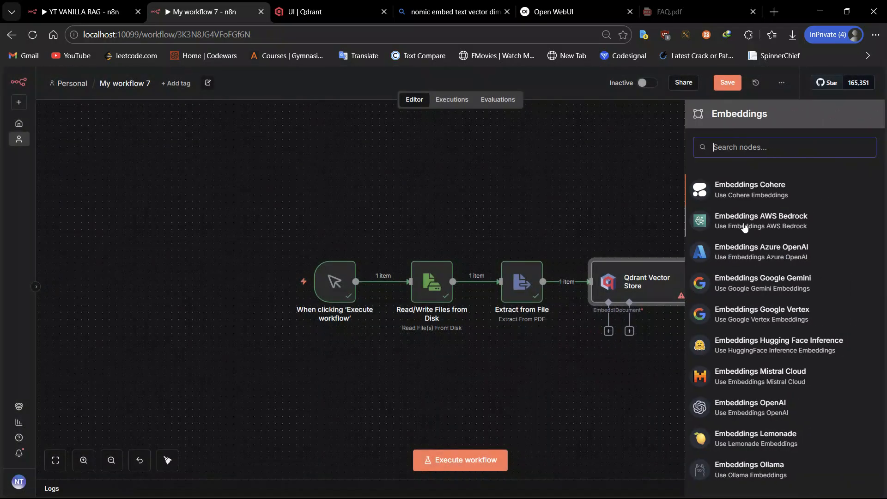
click(738, 457)
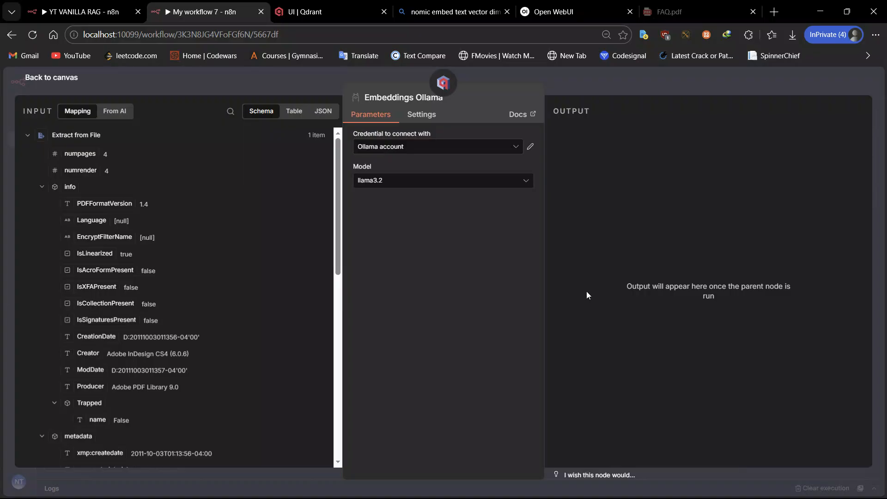
click(298, 87)
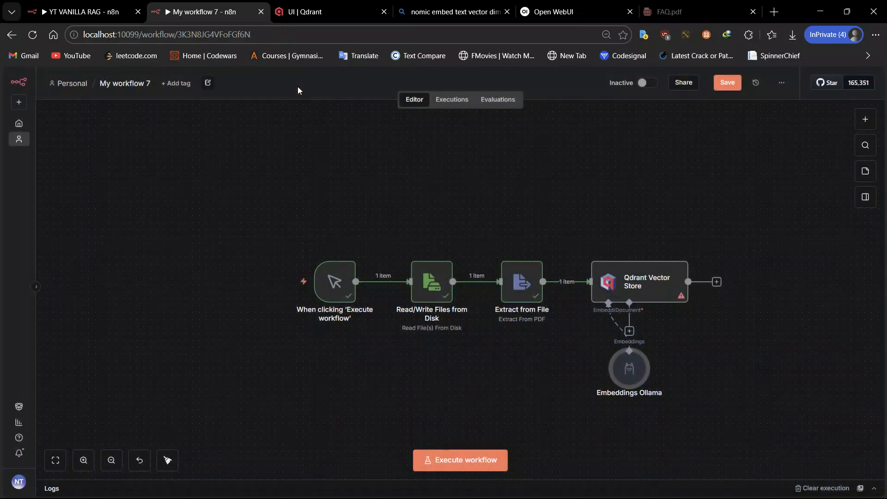
drag(631, 368, 562, 375)
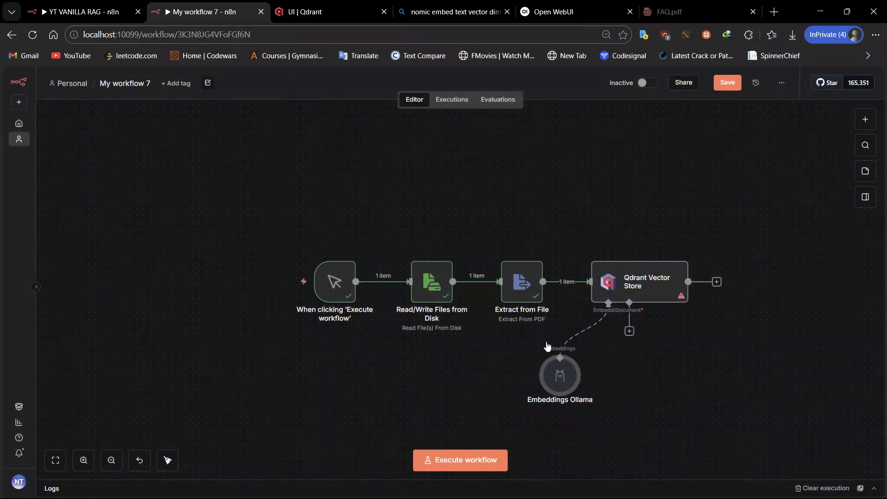
click(561, 349)
Step: Attach an Embeddings Ollama node to the Qdrant Vector Store using the nomic-embed-text:latest model
click(608, 331)
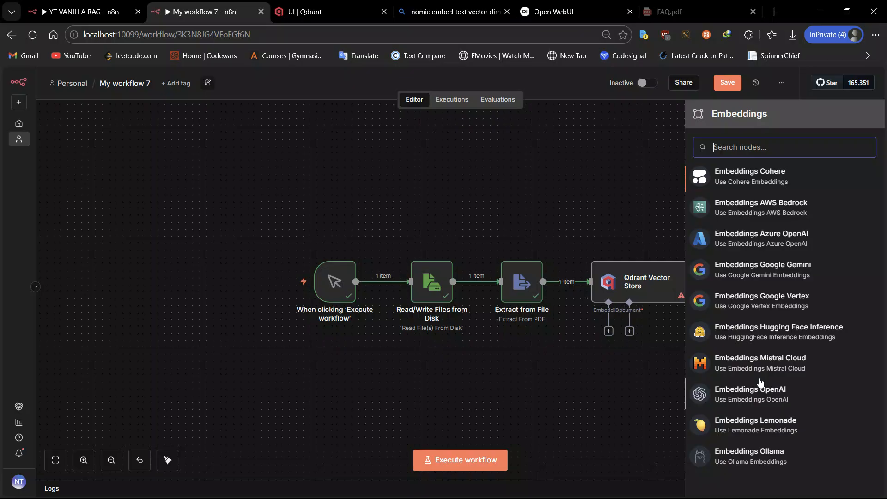
click(749, 455)
click(406, 184)
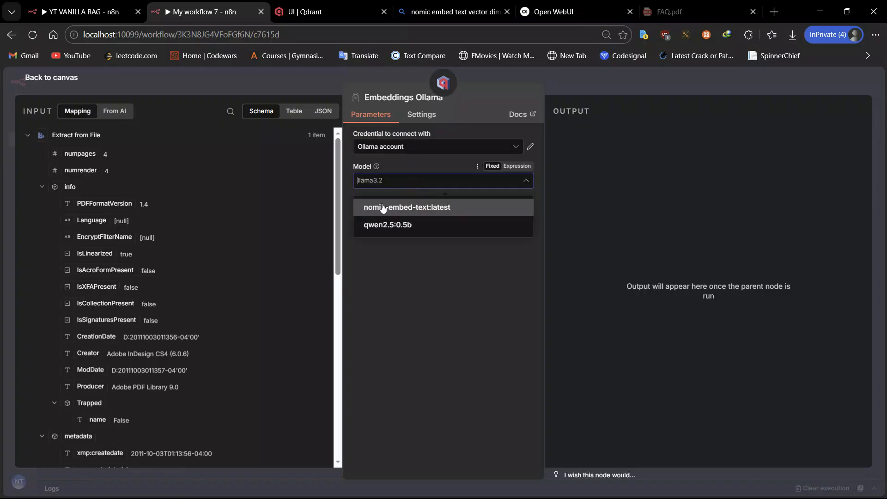
click(385, 209)
click(259, 76)
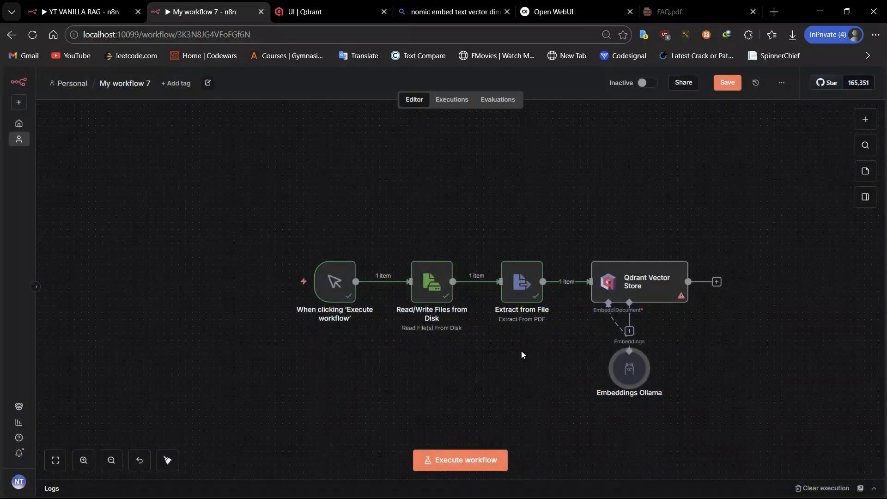
Step: Move the Embeddings Ollama node clear of the document connector and rename it "Nomic embed text"
drag(629, 372, 582, 372)
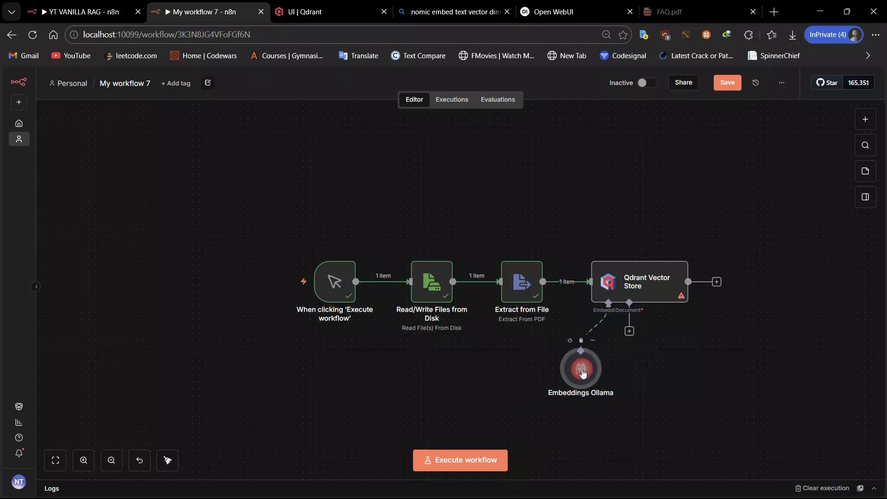
key(F2)
text(Nomi)
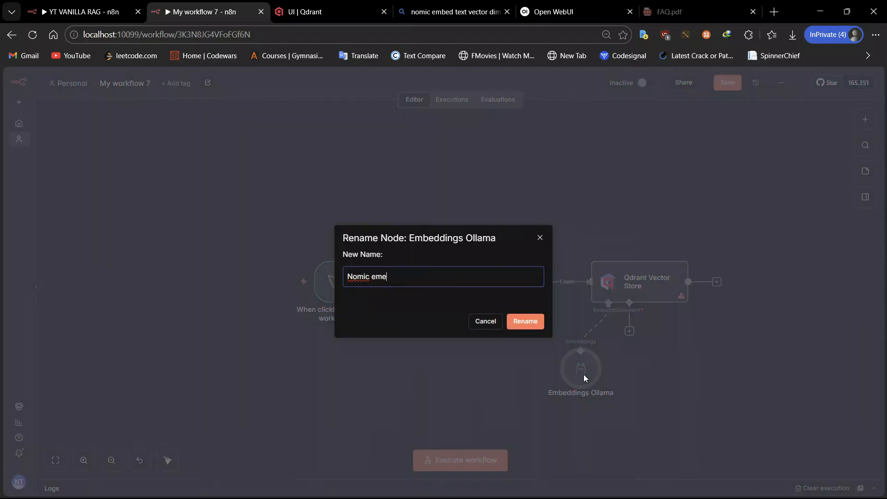
text(c embed text)
key(Return)
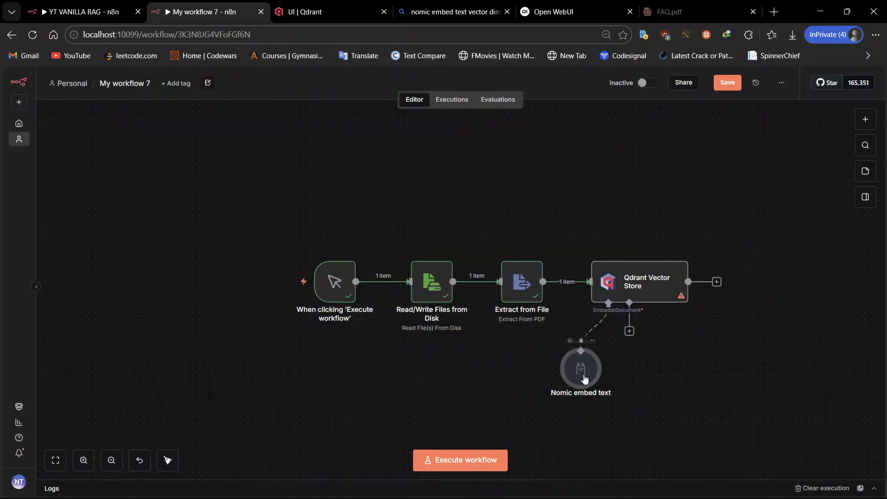
Step: Attach a Default Data Loader to the Qdrant Vector Store's document input with text splitting set to Custom
click(629, 331)
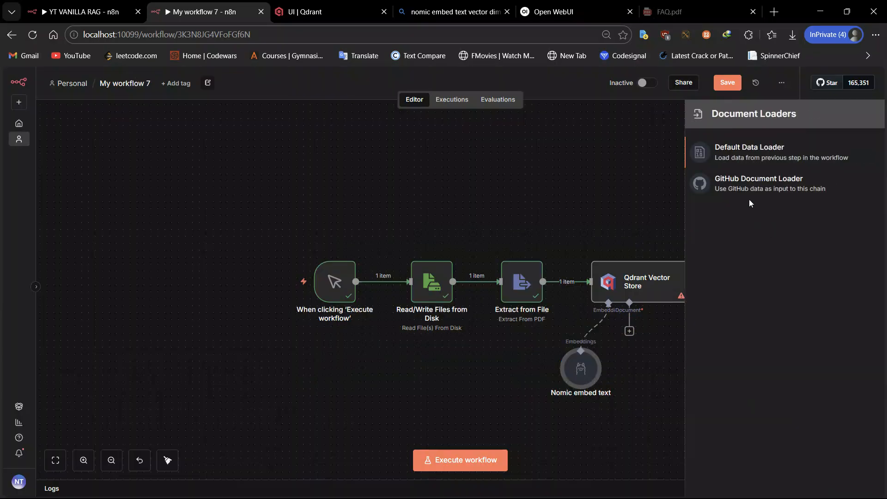
click(754, 148)
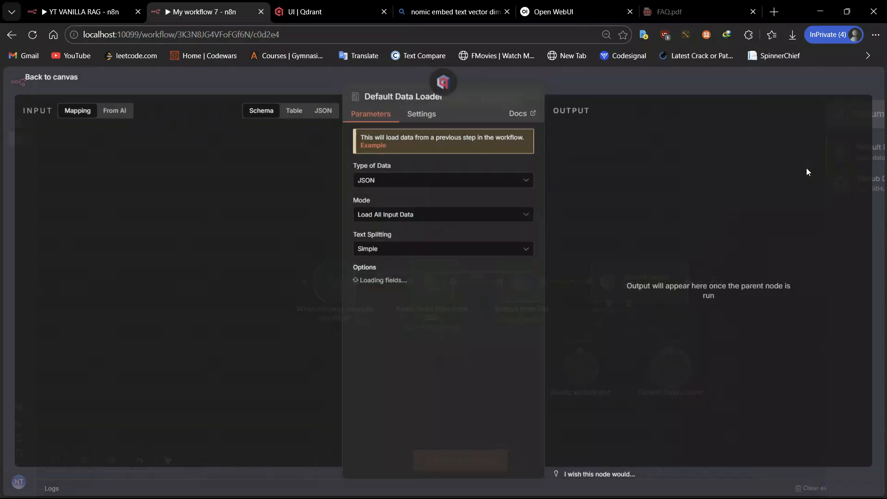
click(516, 250)
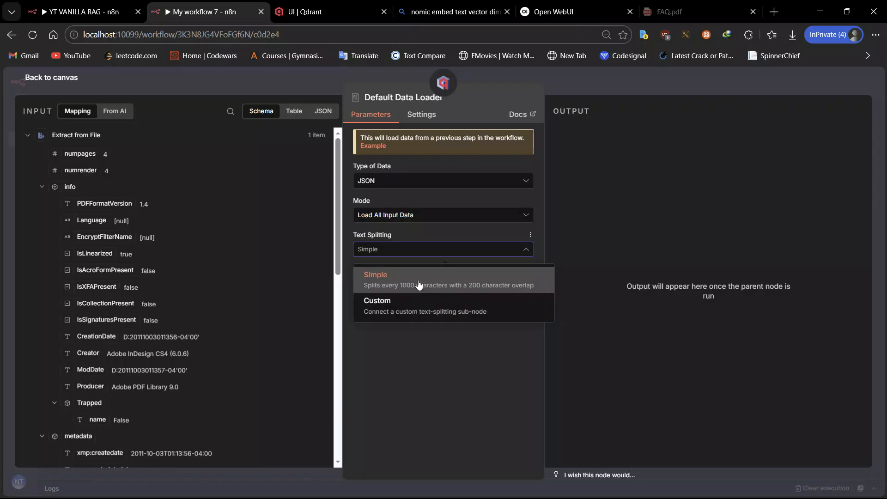
click(403, 311)
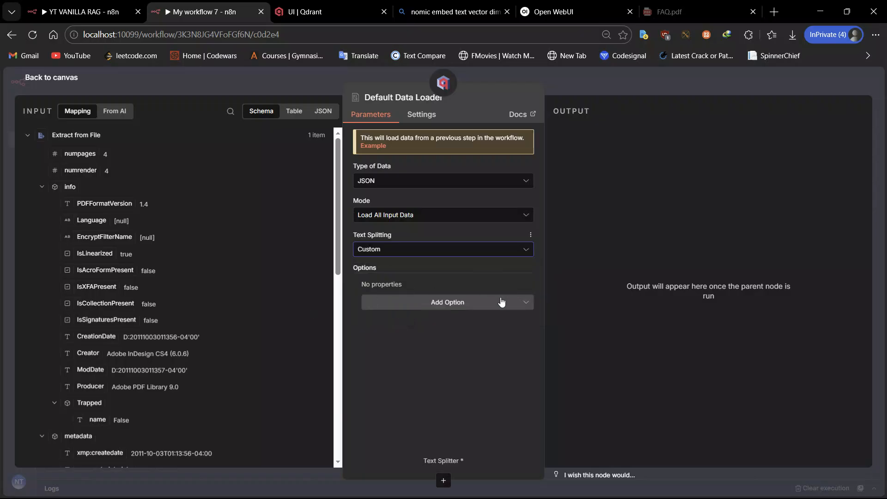
click(312, 86)
Step: Attach a Character Text Splitter with default settings to the Default Data Loader and arrange both nodes below the Qdrant Vector Store
click(670, 414)
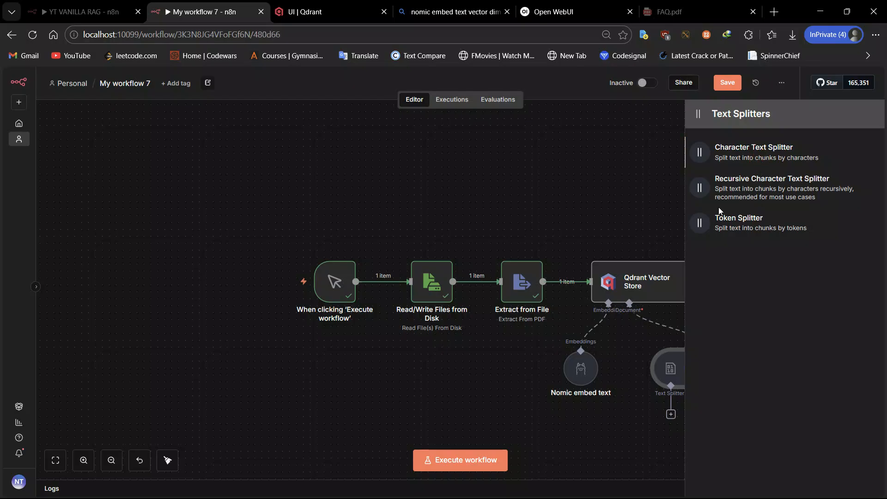
click(753, 151)
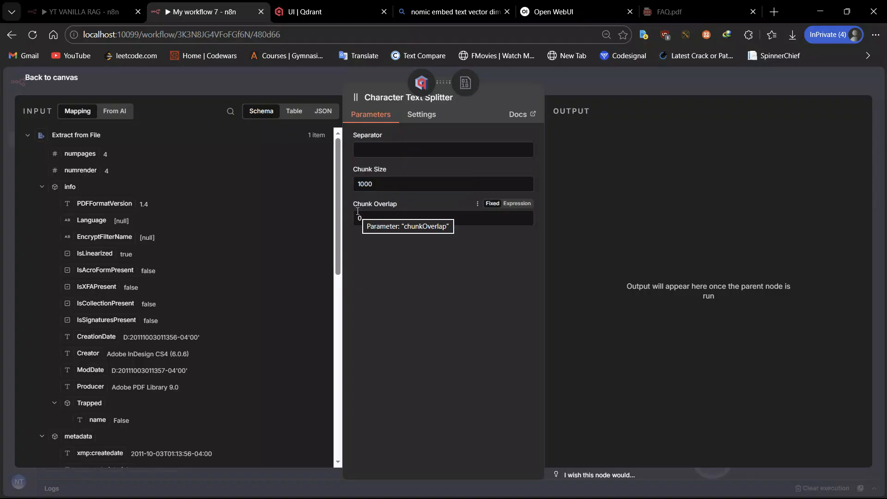
click(316, 88)
drag(704, 458, 656, 431)
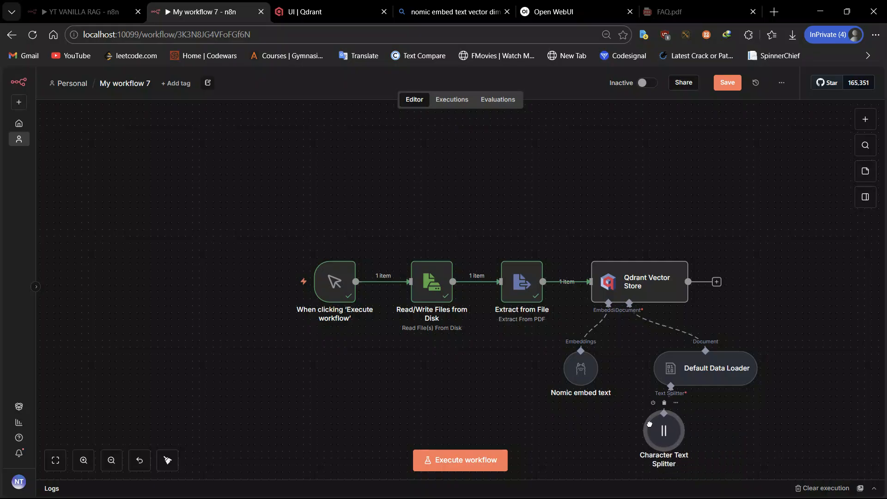
drag(701, 359, 708, 346)
drag(656, 439, 648, 432)
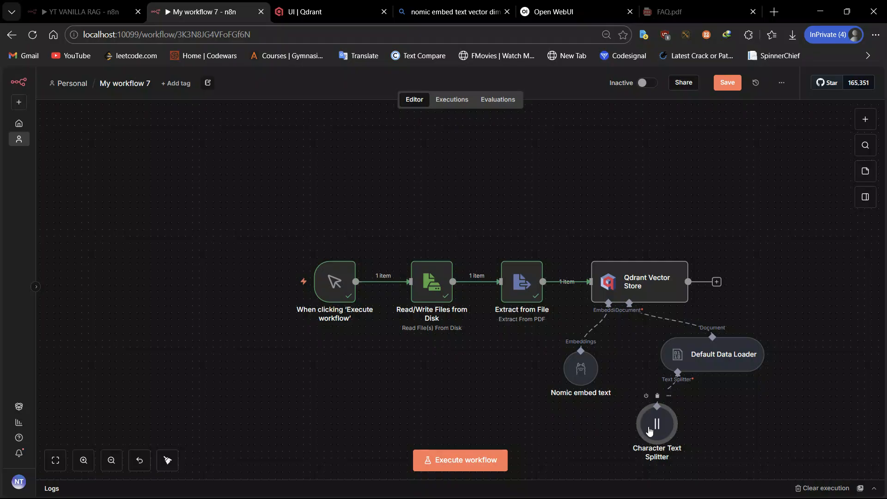
drag(676, 362, 668, 362)
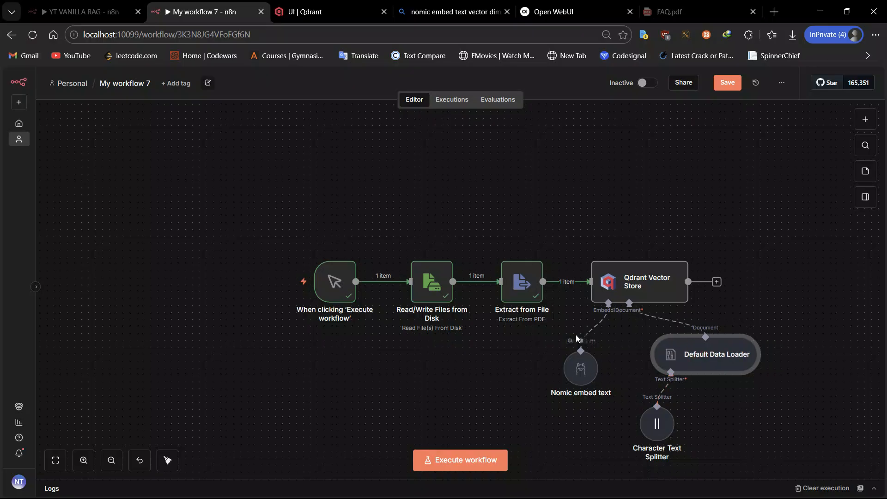
Step: Set the Default Data Loader's mode to Load Specific Data
double_click(706, 355)
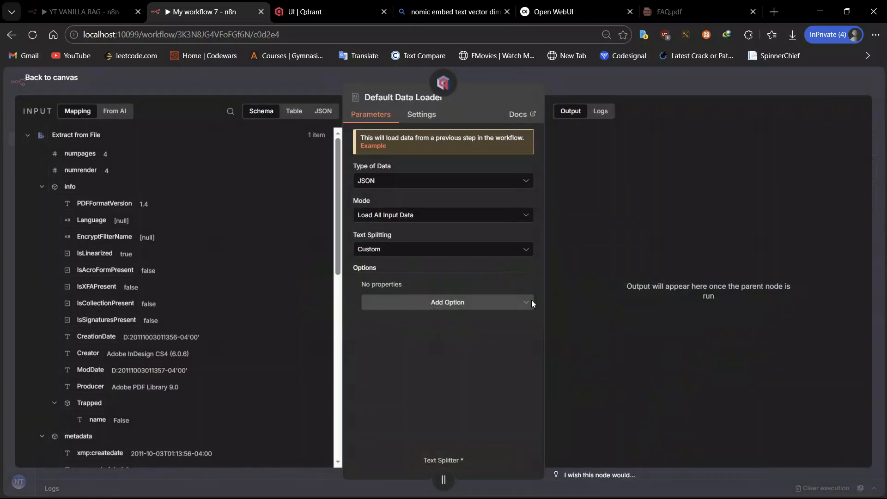
click(409, 215)
click(403, 274)
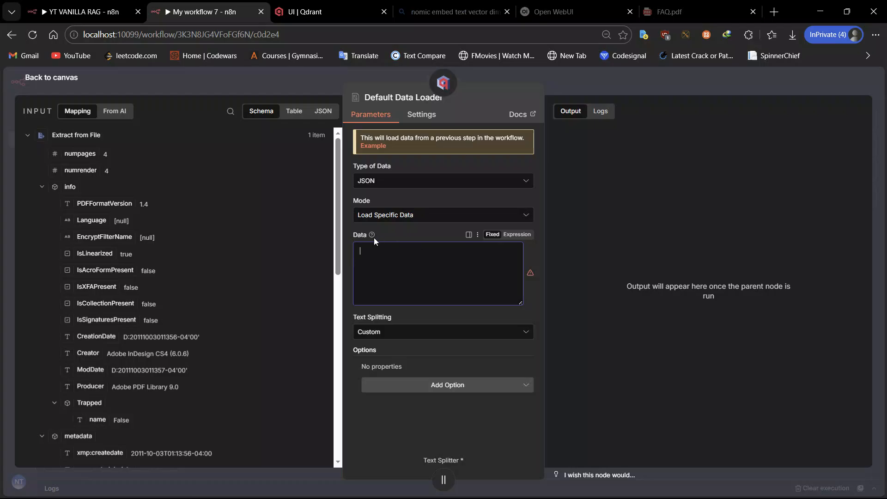
Step: Map the Extract from File node's text field into the Default Data Loader's data as {{ $json.text }}
click(357, 254)
scroll(359, 307, down, 5)
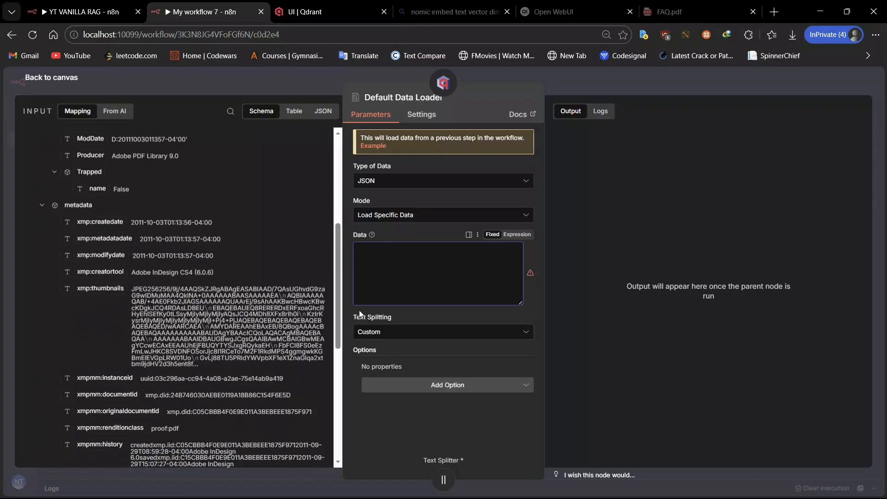
click(379, 257)
scroll(288, 260, down, 3)
scroll(154, 265, up, 8)
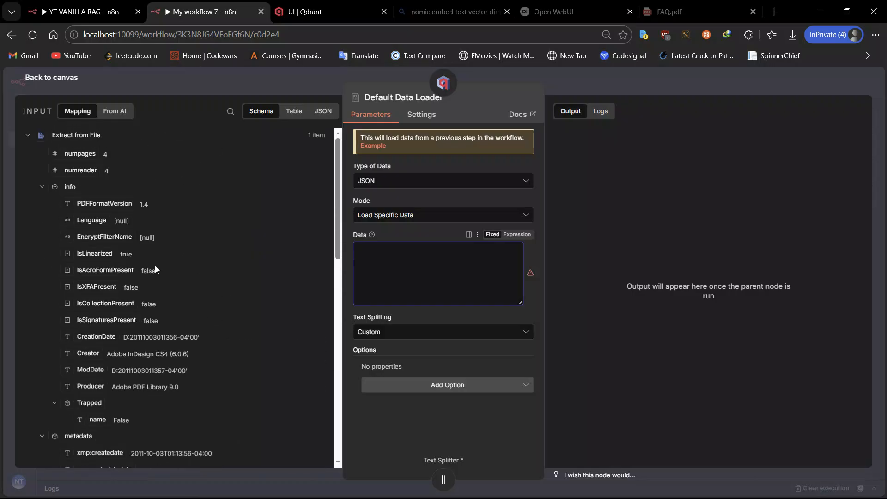
click(40, 187)
click(42, 204)
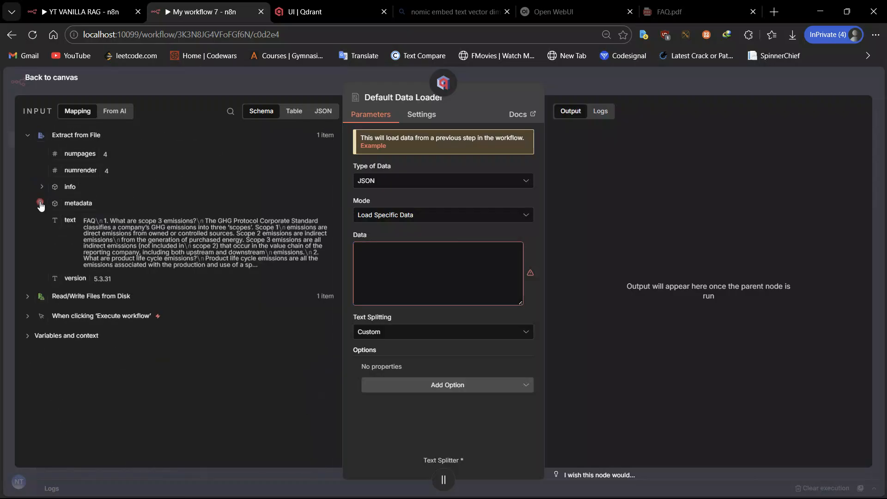
drag(64, 225, 361, 250)
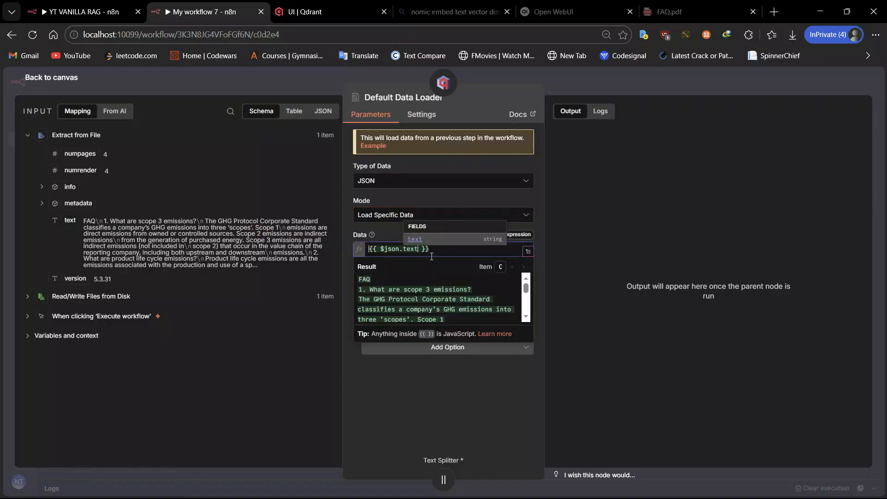
click(483, 405)
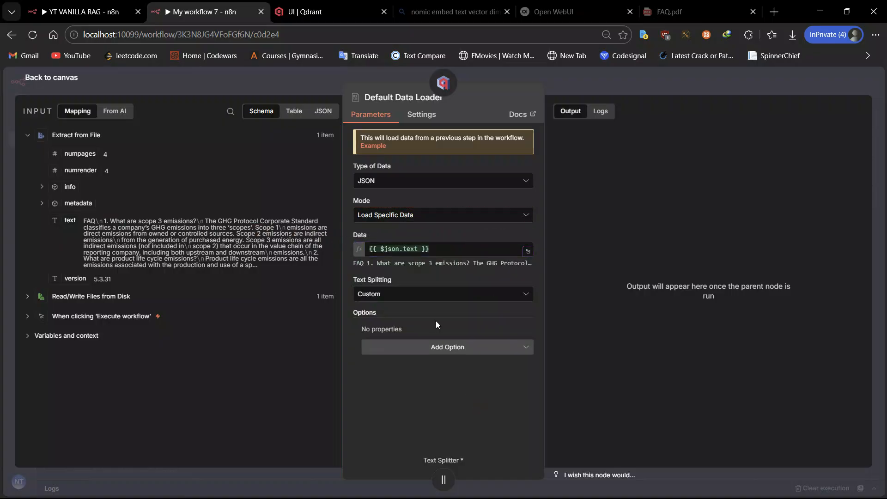
click(524, 349)
click(525, 349)
click(385, 219)
click(384, 219)
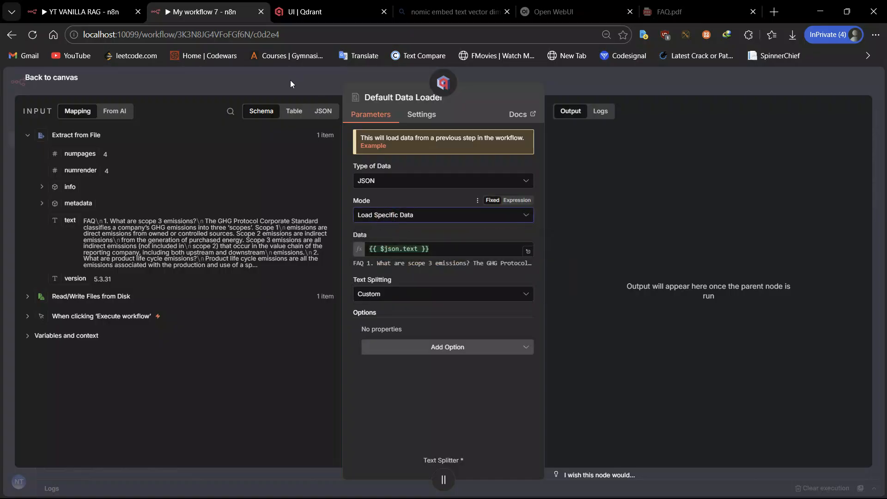
Step: Execute the whole workflow from the canvas and inspect the Qdrant Vector Store's output
click(290, 79)
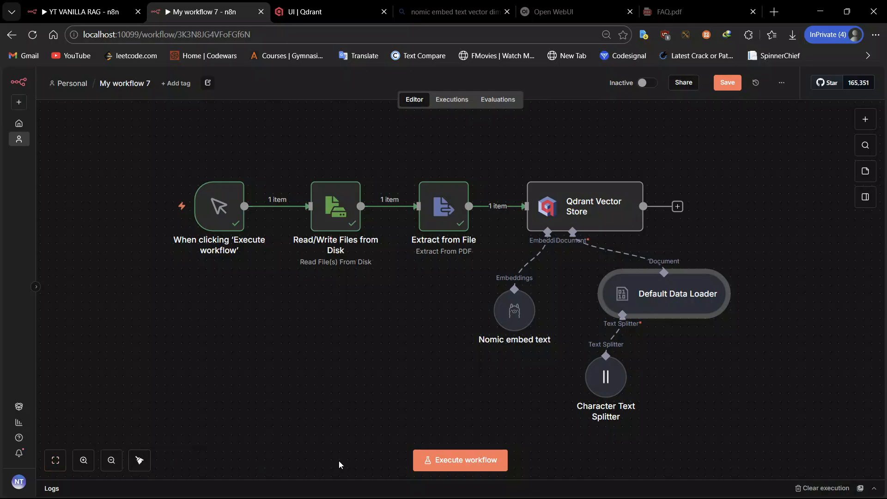
click(457, 466)
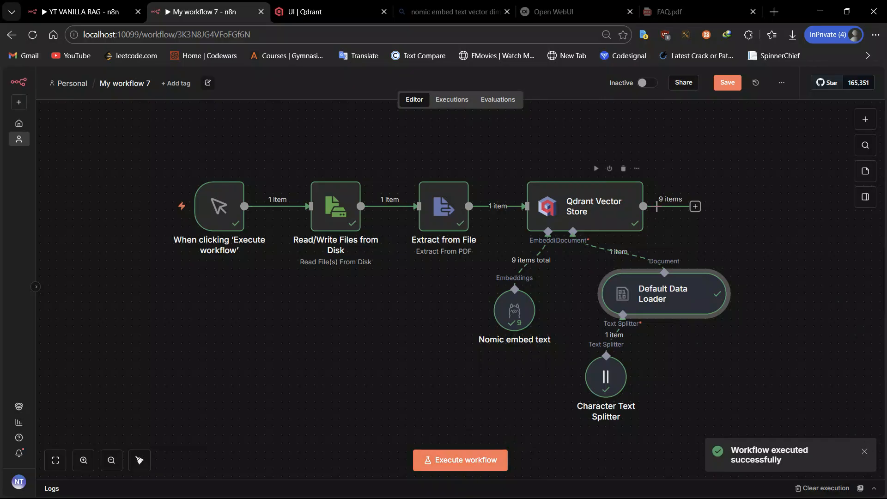
double_click(609, 207)
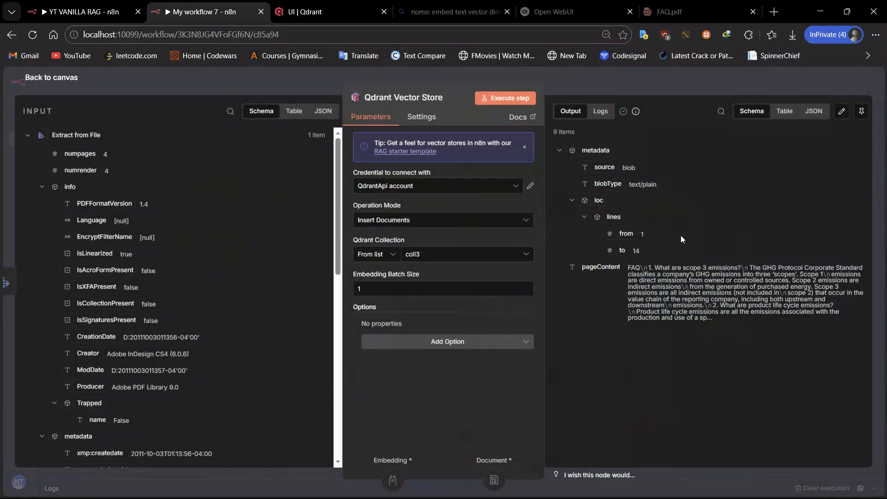
click(278, 85)
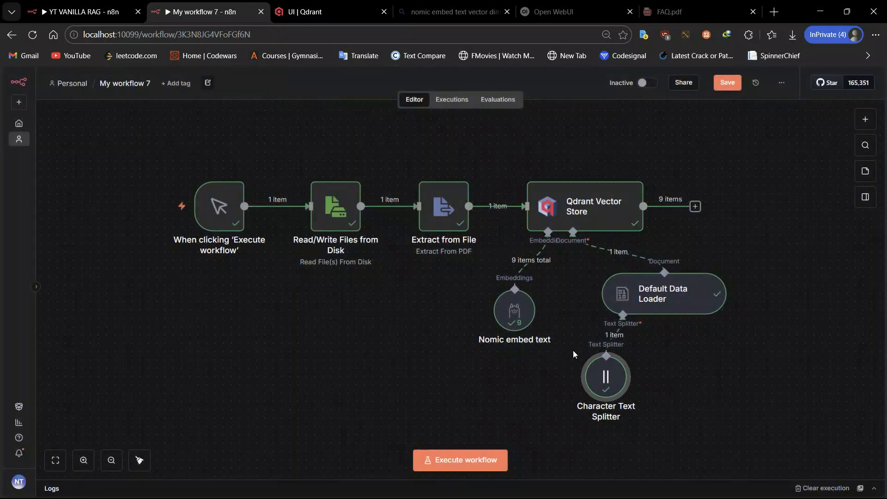
Step: Review the text chunks produced by the Character Text Splitter, then return to the canvas
double_click(601, 374)
scroll(636, 240, down, 9)
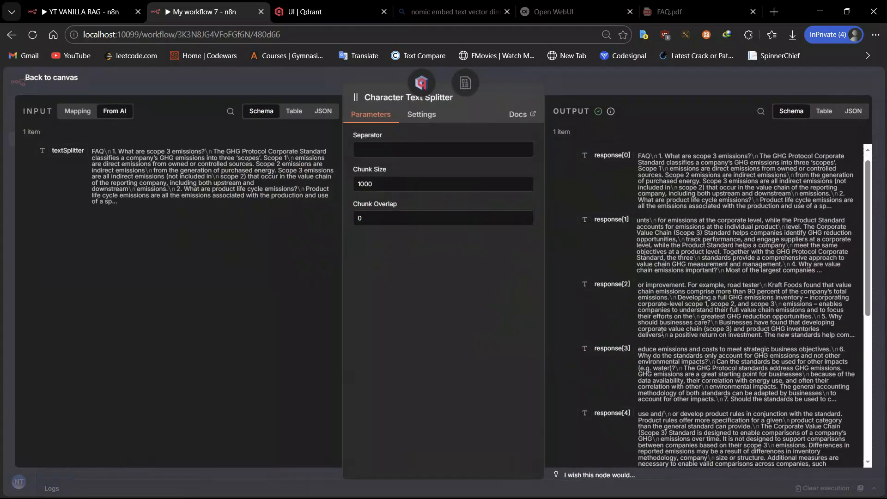
scroll(661, 331, up, 8)
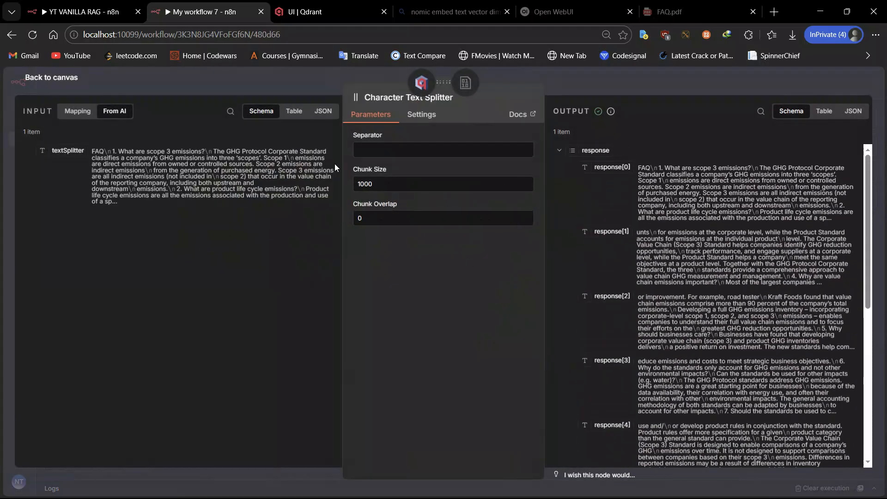
click(262, 88)
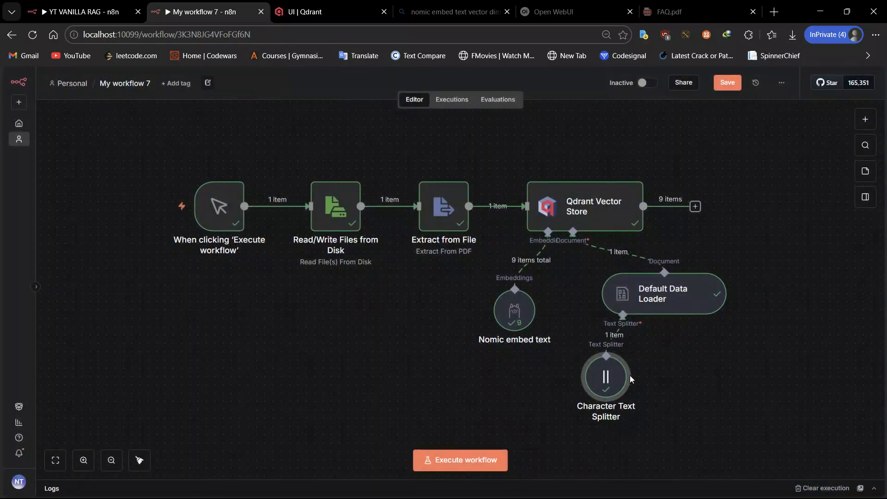
Step: Nudge the Character Text Splitter node and check coll3 in the Qdrant dashboard's collections list before returning to the n8n workflow
drag(630, 375, 639, 383)
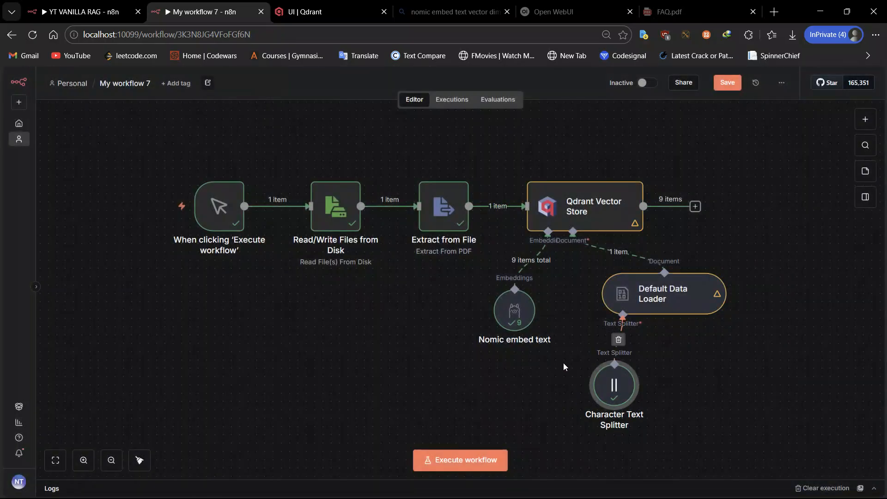
click(317, 7)
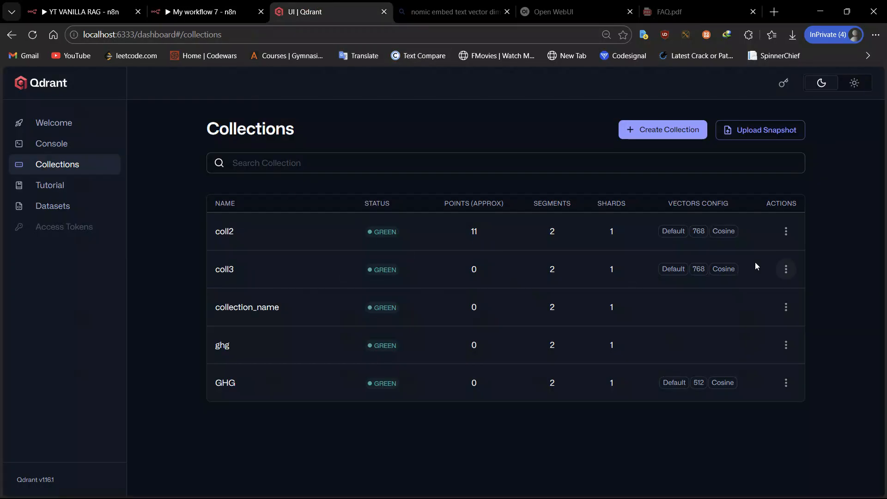
click(224, 11)
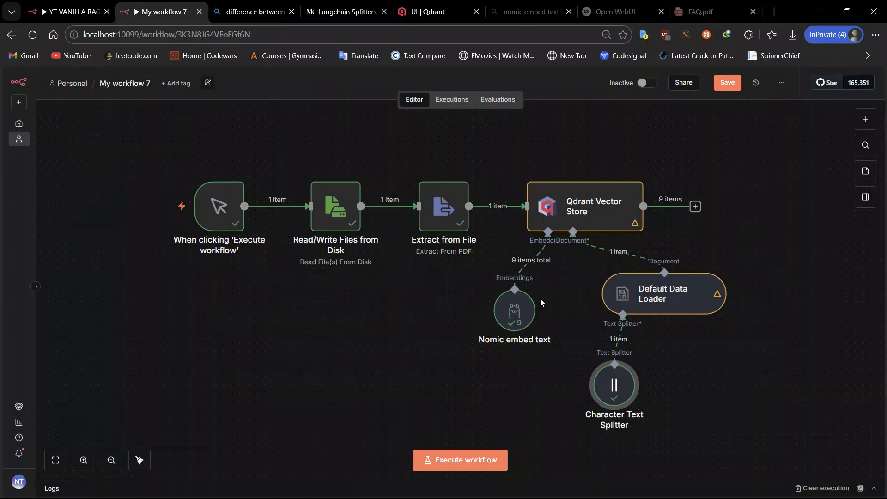
click(611, 146)
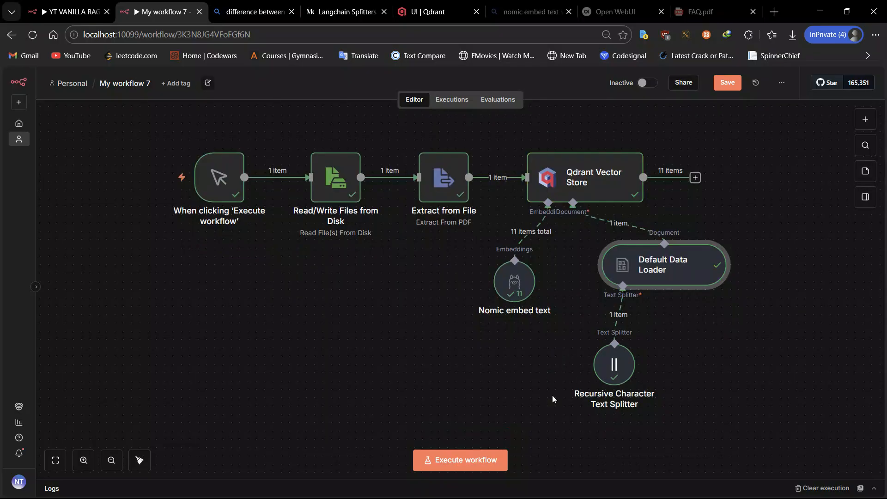
Step: Space out the Default Data Loader and the Recursive Character Text Splitter below the Qdrant Vector Store
drag(663, 263, 663, 271)
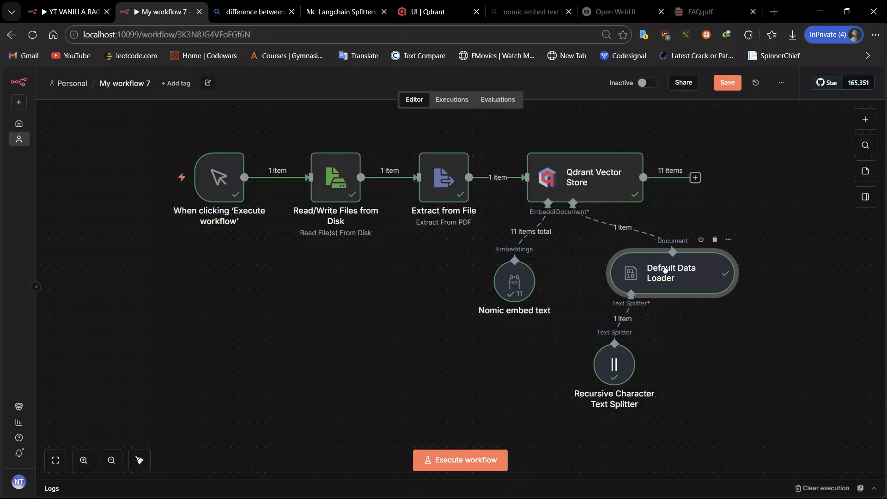
click(659, 264)
drag(614, 364, 589, 373)
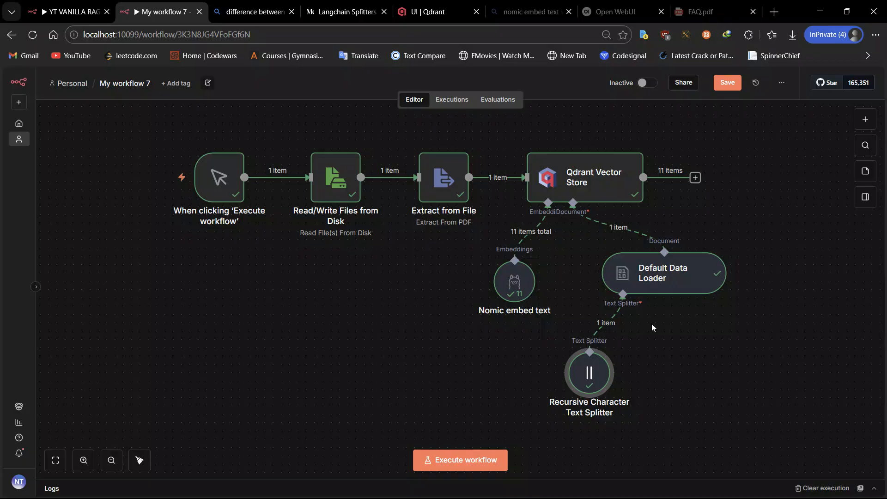
Step: Inspect the Recursive Character Text Splitter and the Qdrant Vector Store's output from the latest run
mouse_move(620, 323)
mouse_move(600, 361)
double_click(584, 373)
click(270, 87)
click(47, 460)
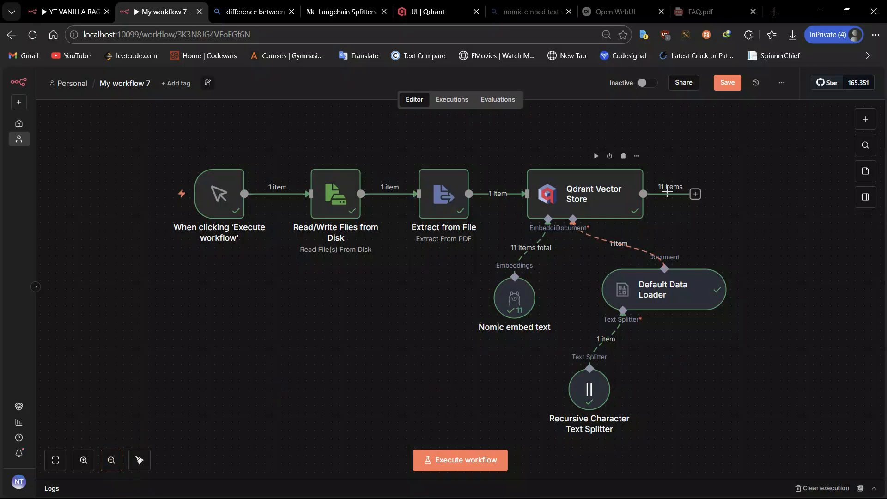
double_click(589, 199)
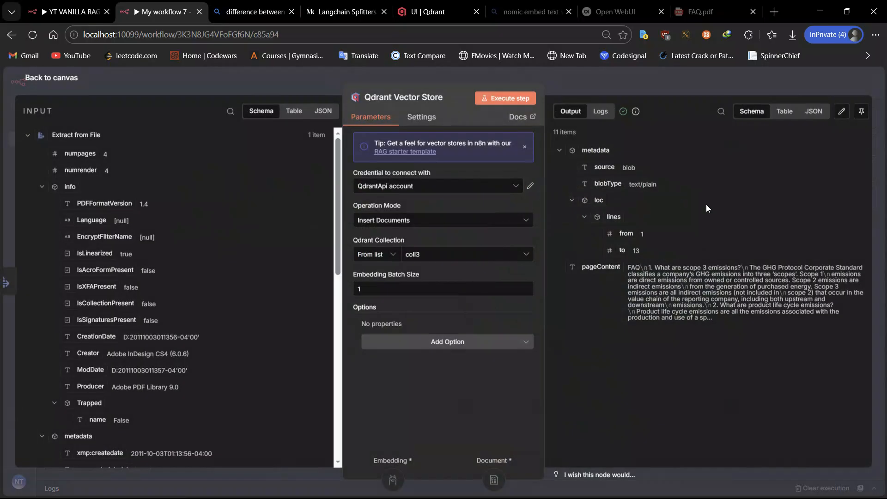
click(253, 71)
Step: Examine the page content and line ranges of the first few chunks in the Default Data Loader's output
double_click(704, 302)
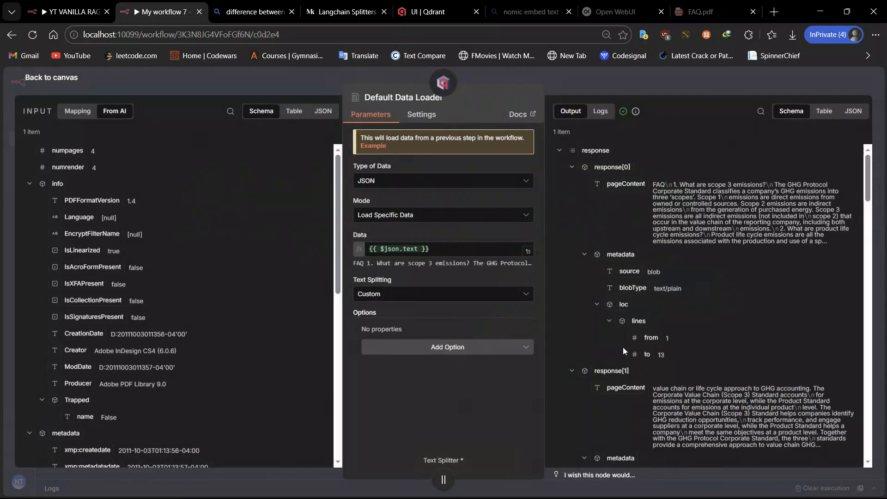
double_click(639, 321)
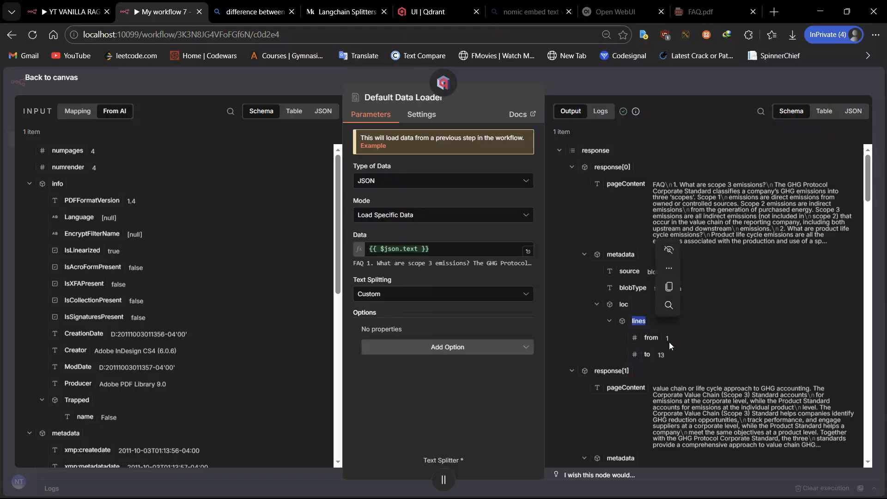
scroll(667, 358, down, 5)
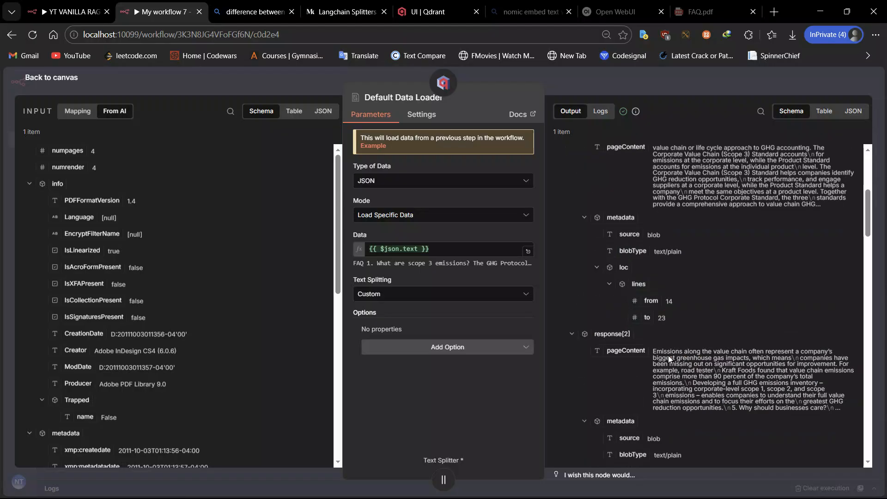
scroll(675, 358, down, 3)
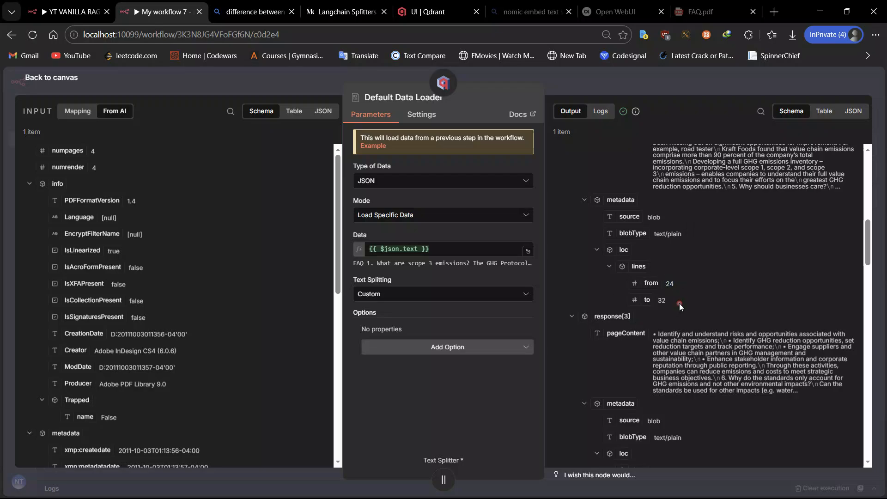
double_click(665, 301)
scroll(585, 257, up, 8)
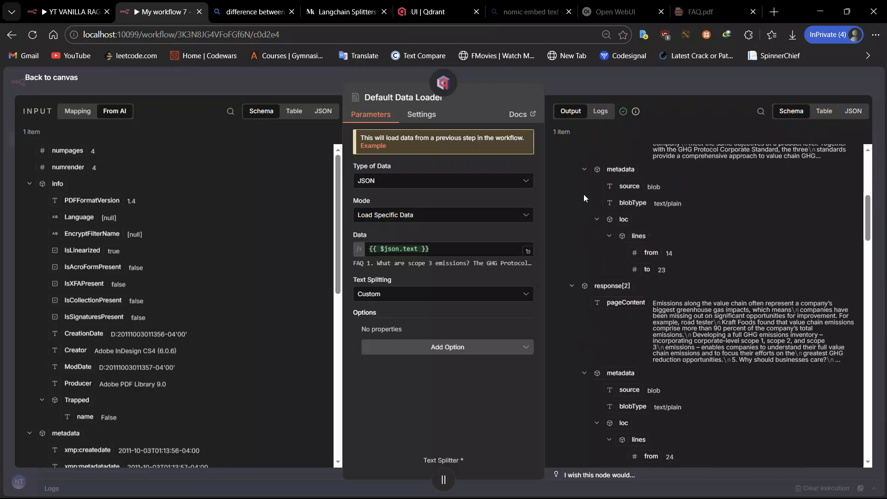
scroll(596, 179, up, 2)
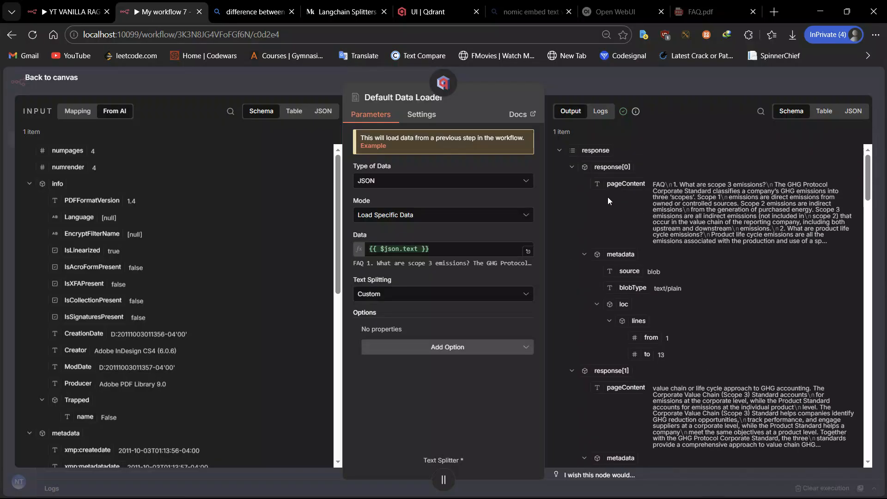
Step: Collapse entries response[0] through response[10] in the Default Data Loader's output to view the full list of chunks
click(572, 167)
click(572, 184)
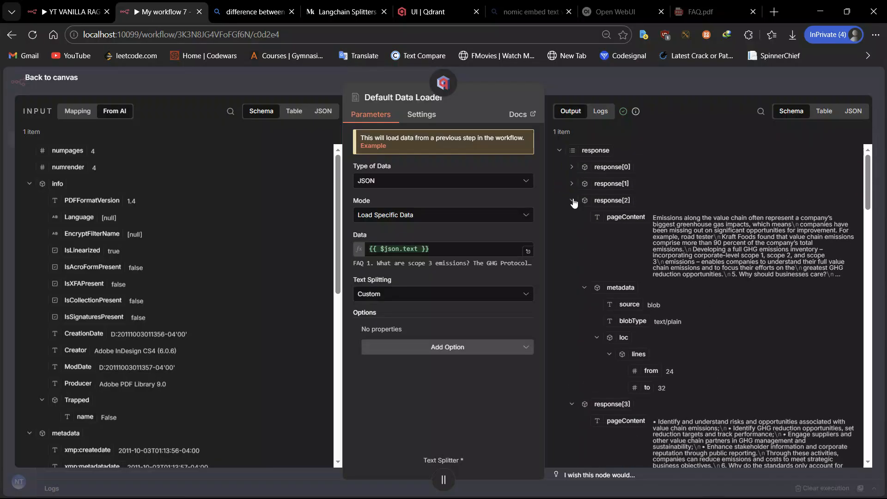
click(572, 199)
click(572, 218)
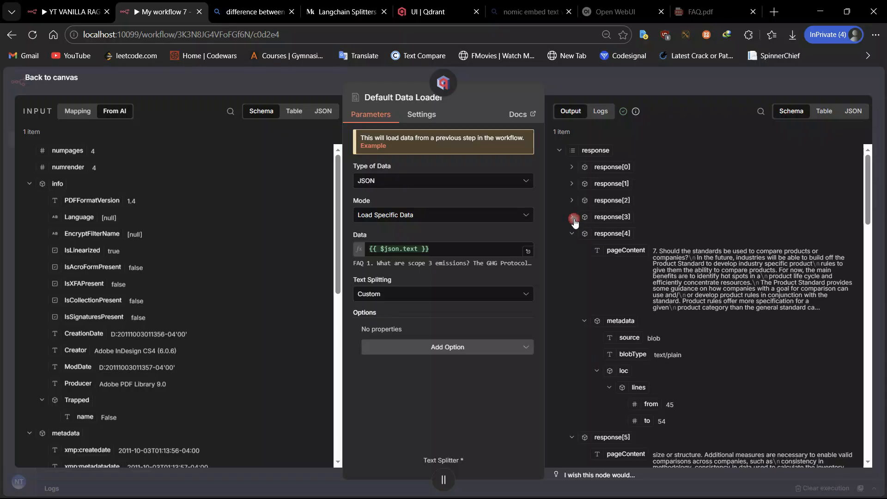
click(572, 233)
click(572, 249)
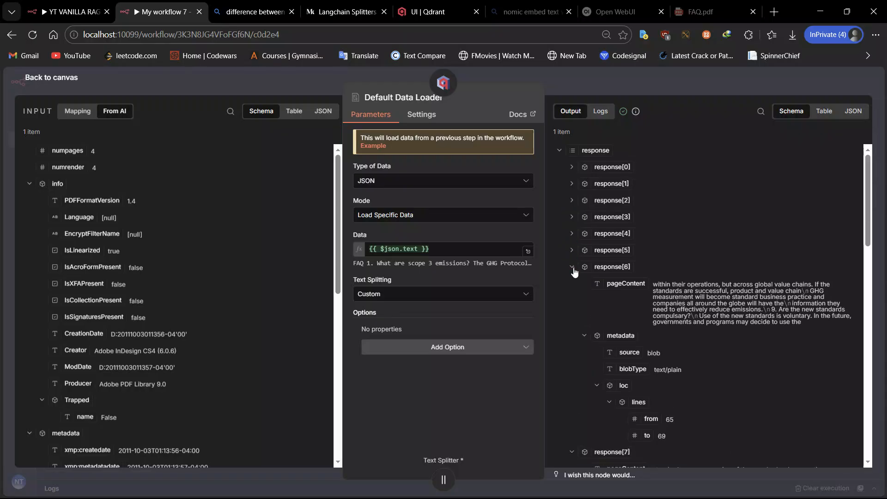
click(572, 266)
click(572, 283)
click(572, 299)
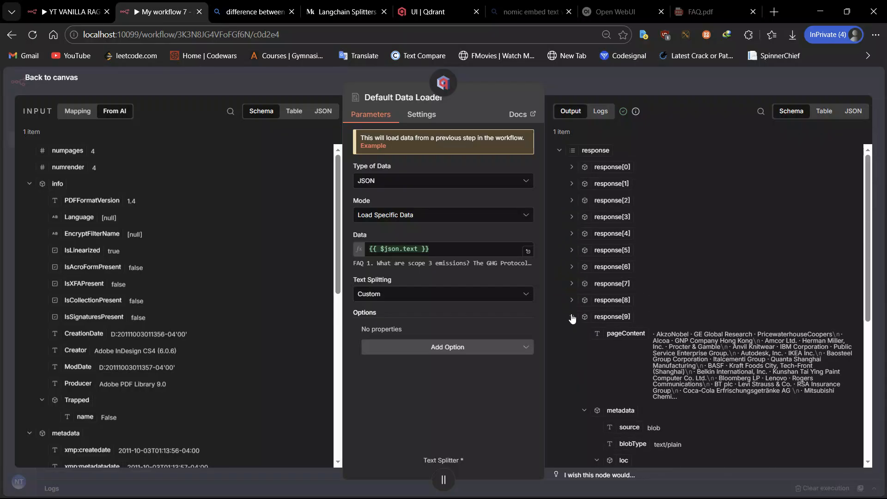
click(572, 316)
click(572, 333)
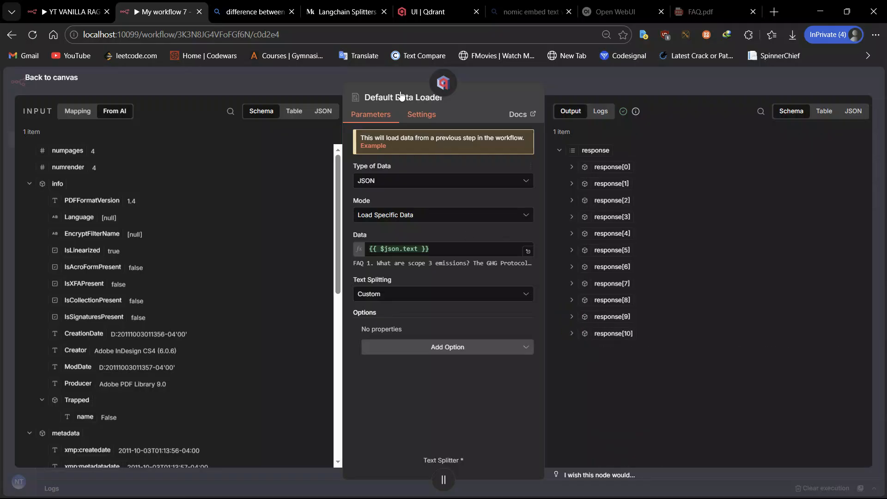
Step: Review the text chunks produced by the Recursive Character Text Splitter
click(302, 76)
double_click(588, 392)
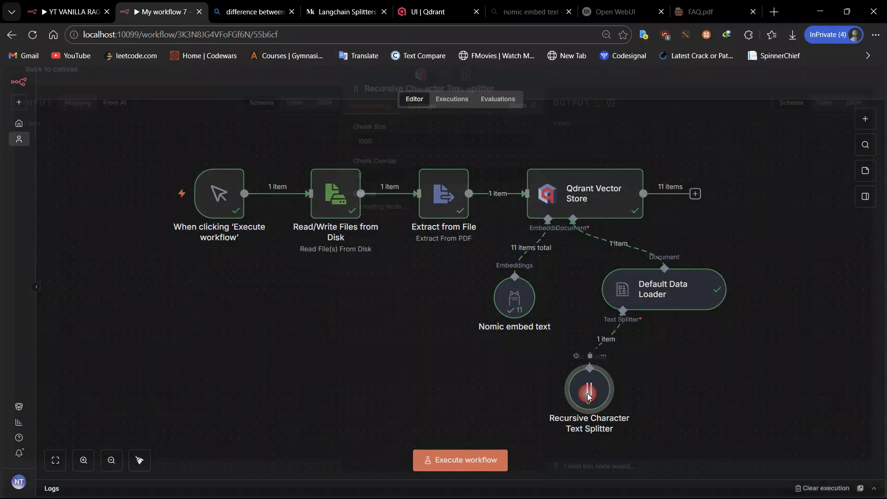
scroll(669, 197, down, 10)
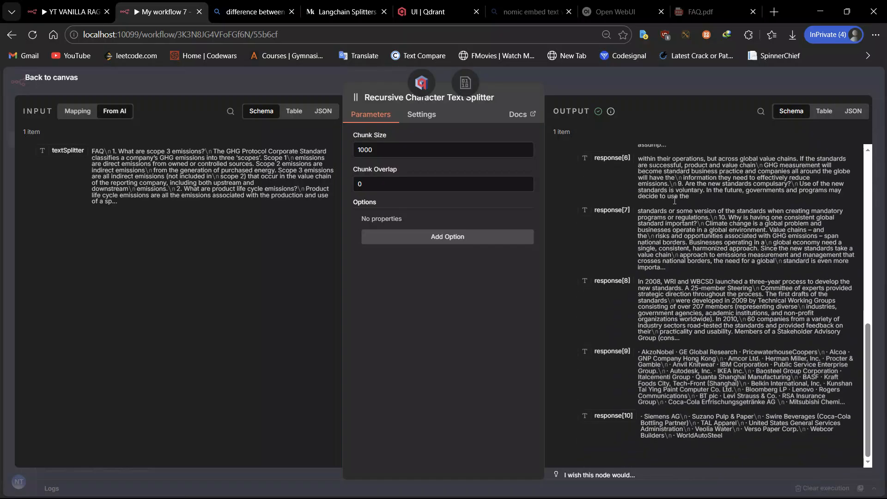
scroll(706, 294, up, 10)
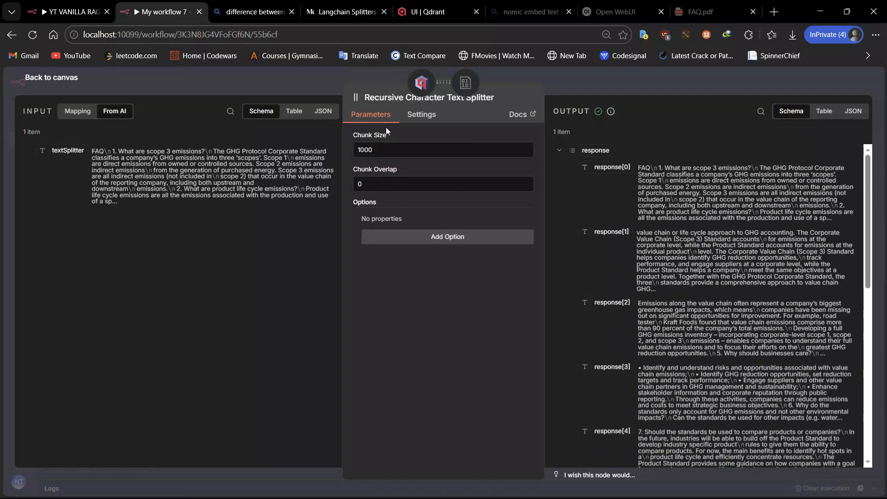
Step: Leave the text splitter's details and add a sticky note to the workflow canvas
click(225, 83)
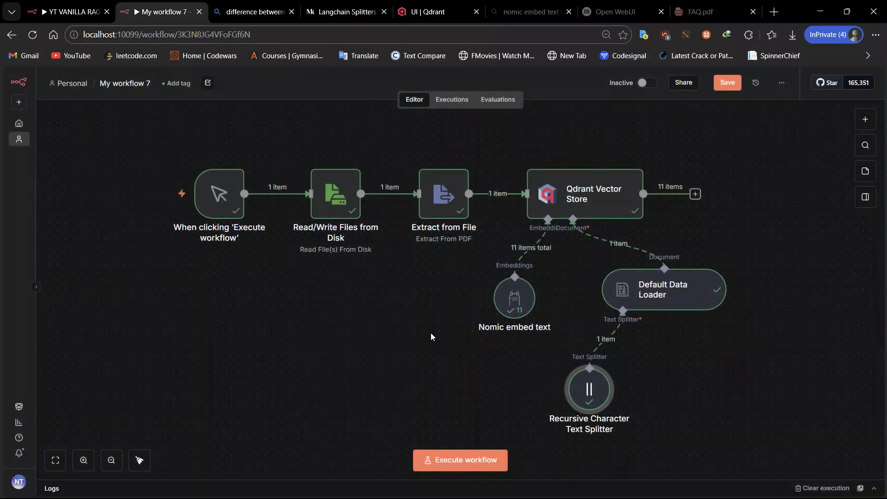
click(112, 462)
click(112, 462)
click(112, 461)
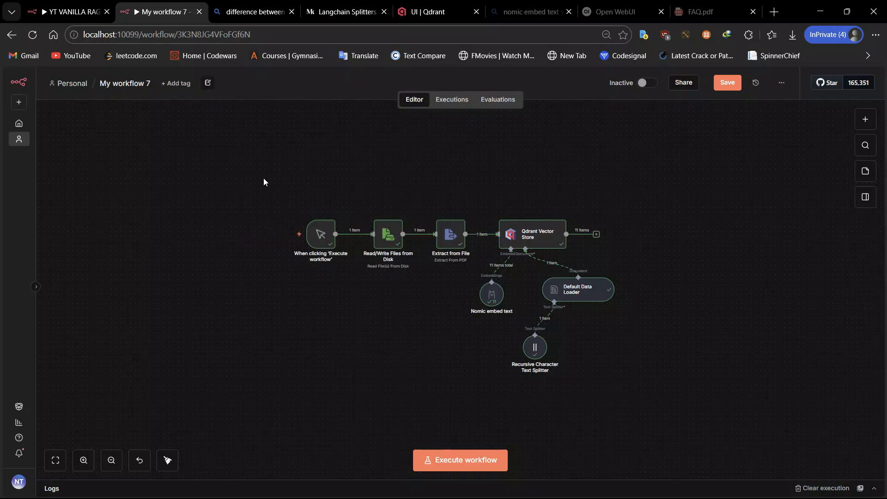
right_click(287, 184)
click(321, 215)
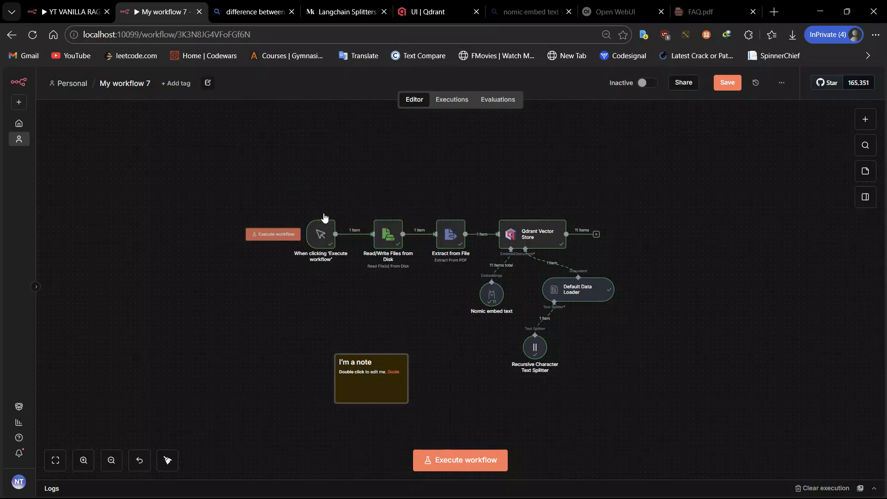
double_click(370, 370)
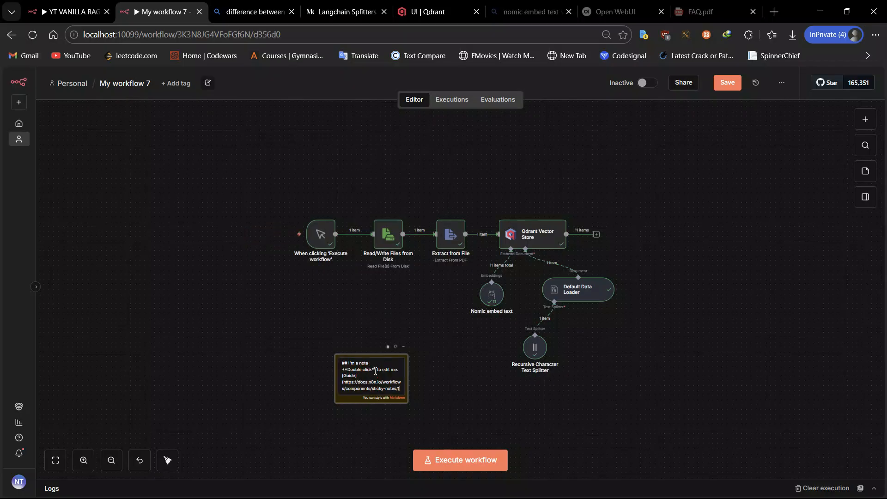
Step: Enlarge the sticky note and position it so that it frames the whole chain of ingestion nodes
drag(408, 403, 669, 478)
drag(491, 405, 438, 246)
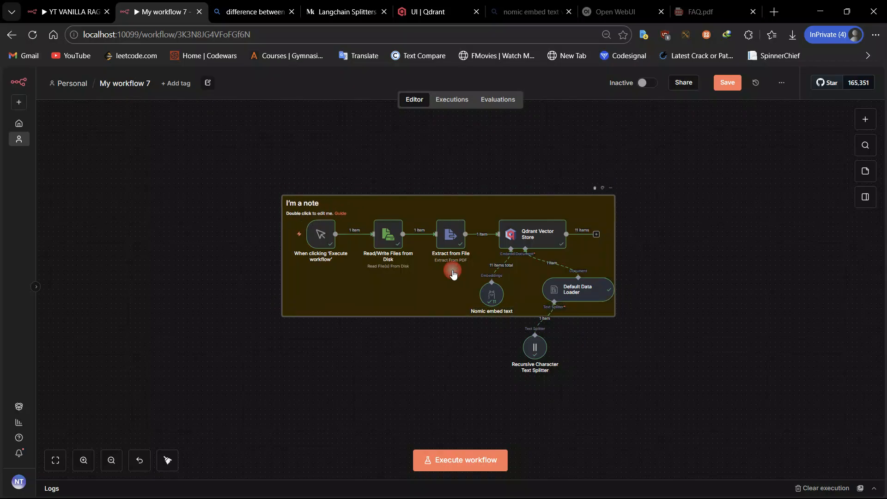
drag(610, 310, 641, 398)
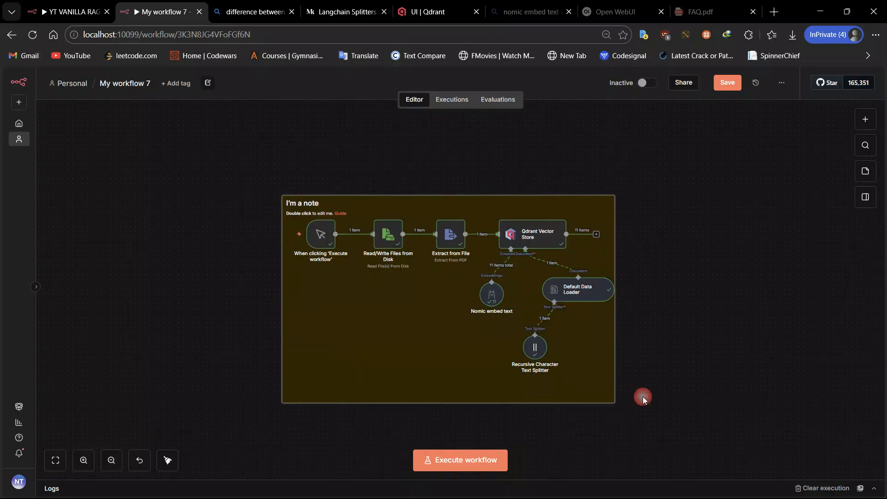
mouse_move(377, 342)
mouse_down()
mouse_move(392, 342)
mouse_move(379, 337)
mouse_up()
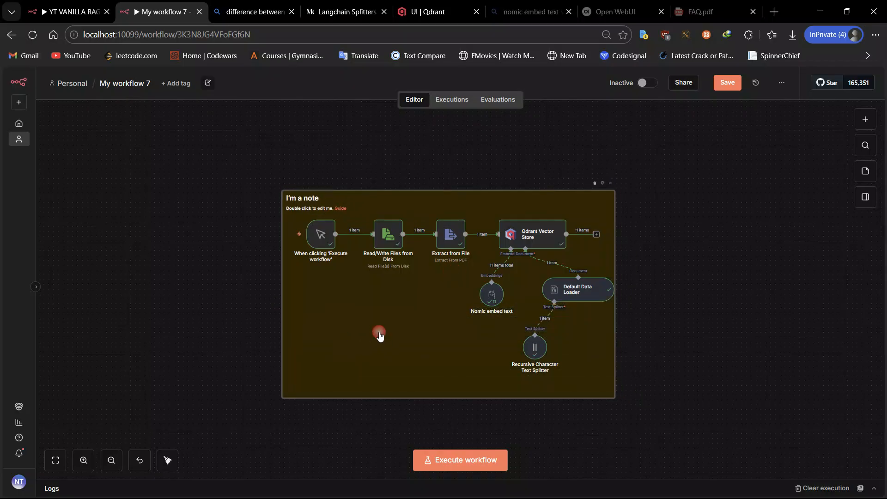
Step: Replace the sticky note's "I'm a note" heading with "PART 1: INGESTION"
double_click(311, 200)
drag(361, 200, 305, 198)
click(242, 212)
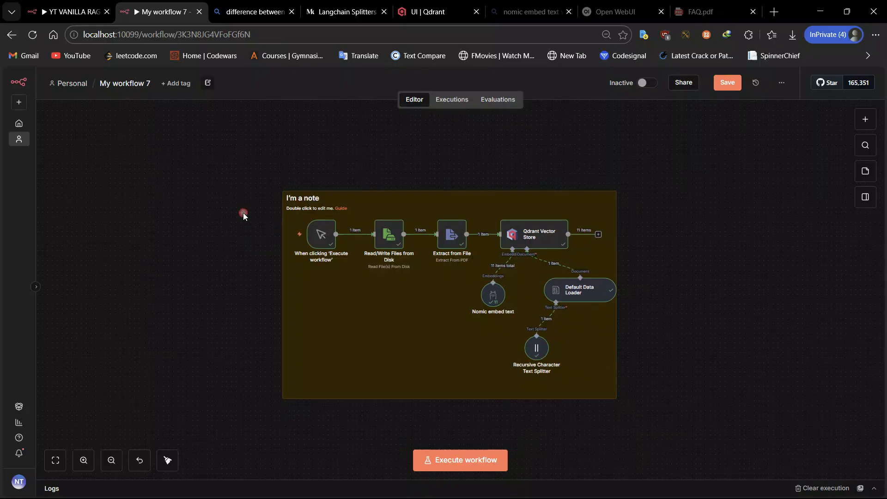
scroll(243, 212, up, 4)
double_click(399, 182)
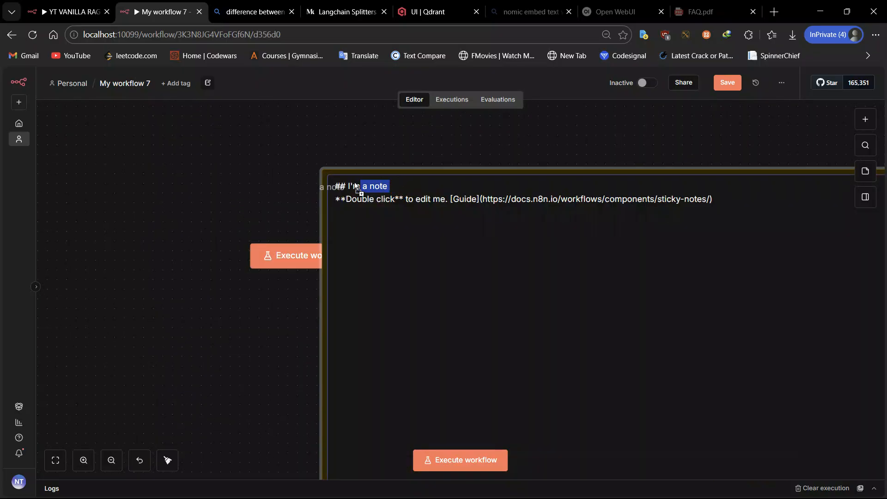
click(402, 189)
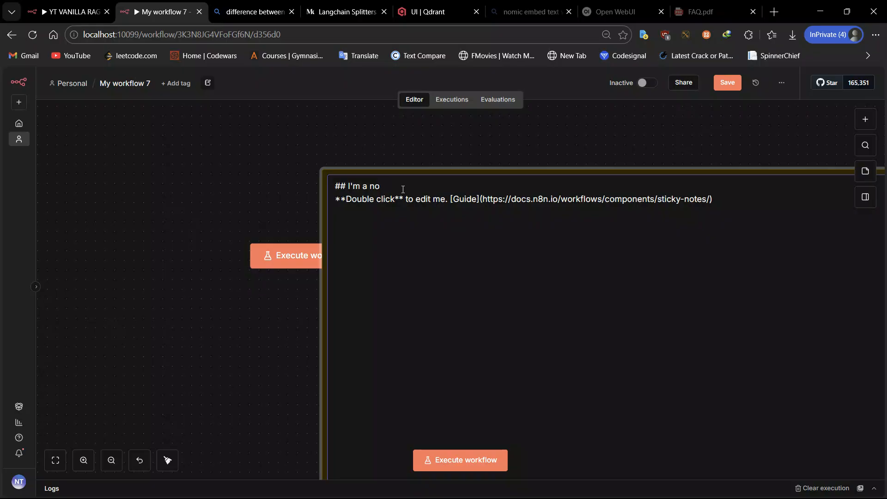
key(BackSpace)
key(BackSpace)
key(BackSpace)
key(BackSpace)
key(BackSpace)
text(PART 1: INGESTOIN)
key(BackSpace)
key(BackSpace)
text(ION)
Step: Delete the default guide line under the sticky note's heading and finish editing the note
click(730, 199)
key(shift+Home)
key(BackSpace)
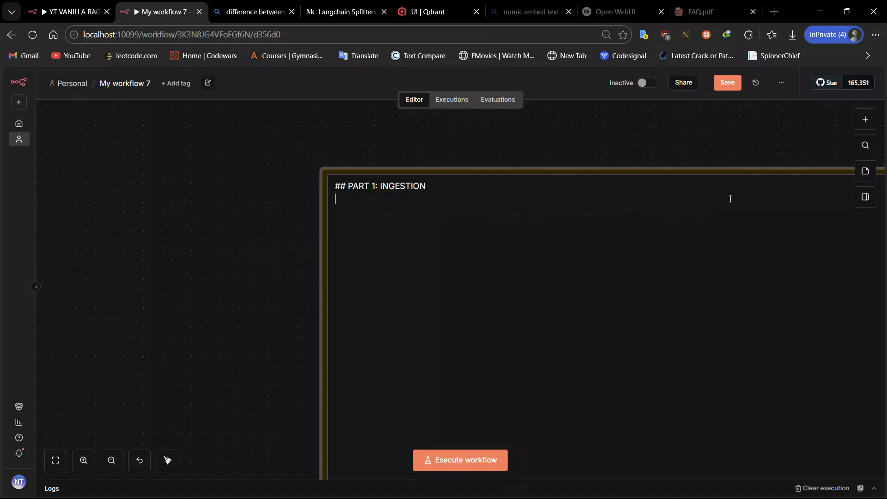
click(246, 225)
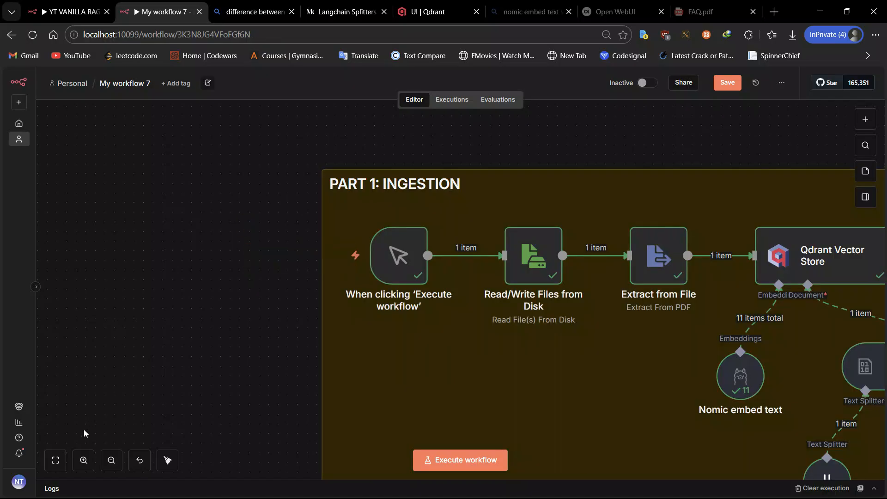
Step: Shift the ingestion sticky note and all its nodes left, keeping the nodes inside the note, to free canvas space
click(55, 459)
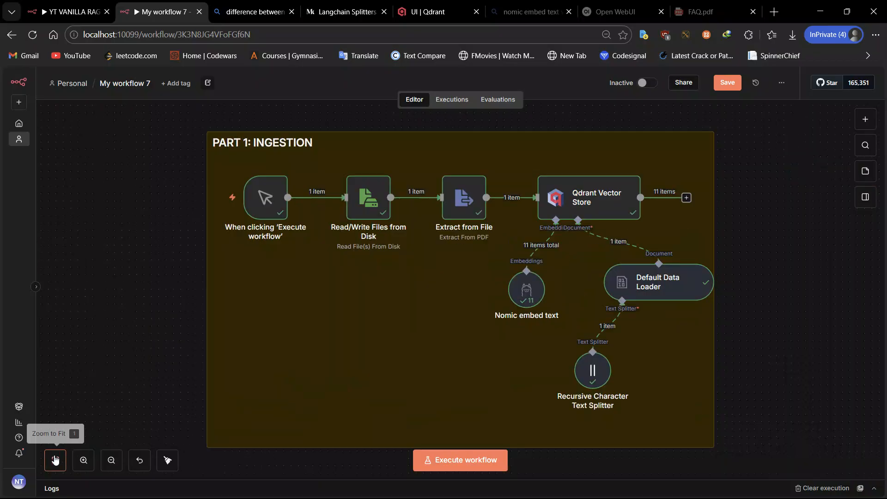
click(138, 463)
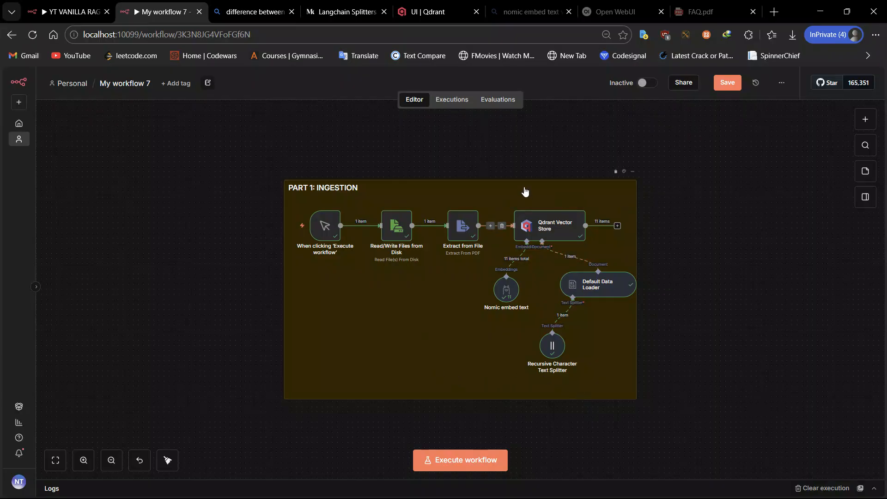
drag(525, 191, 352, 192)
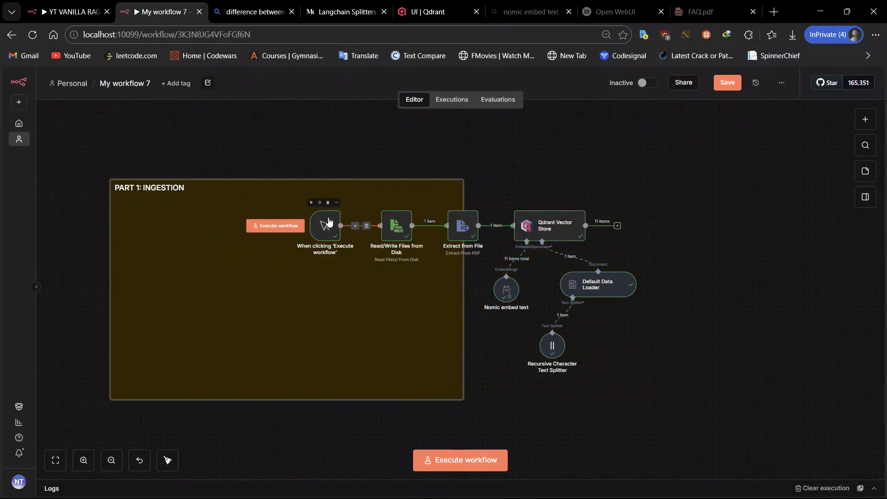
click(275, 225)
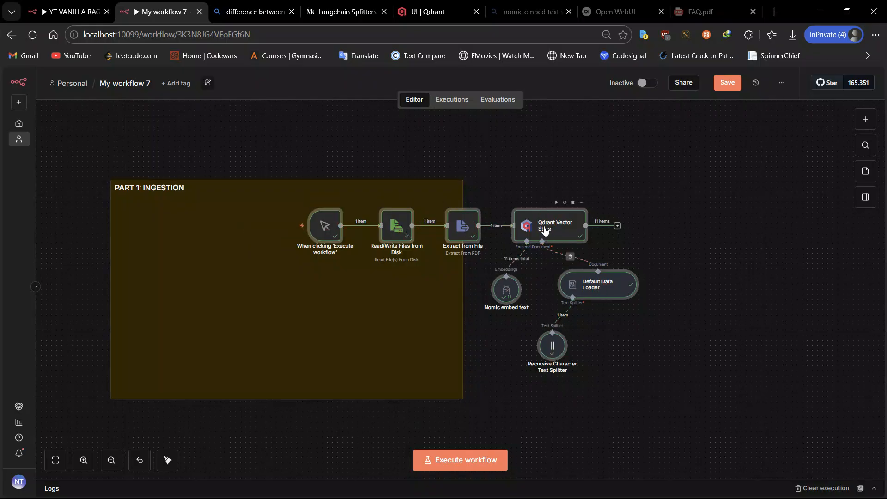
drag(544, 231, 367, 228)
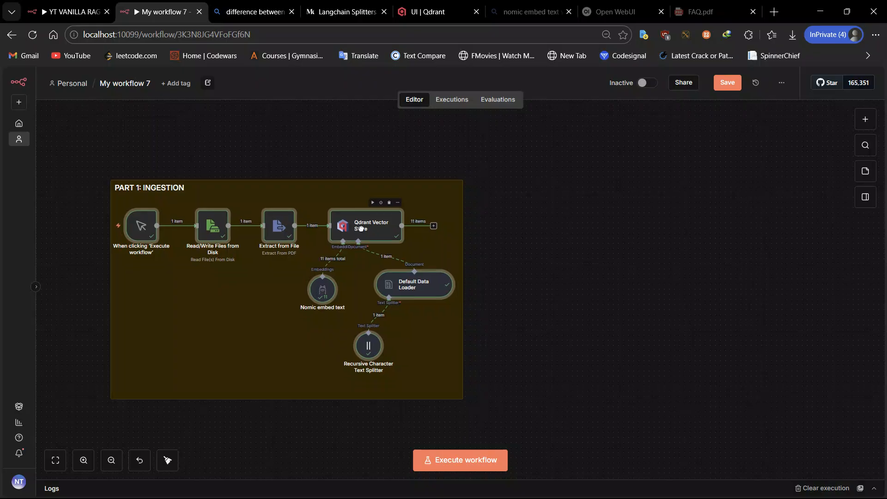
drag(360, 228, 361, 234)
click(568, 257)
Step: Add a Chat Trigger node and place it just right of the ingestion note, level with its top row of nodes
click(872, 119)
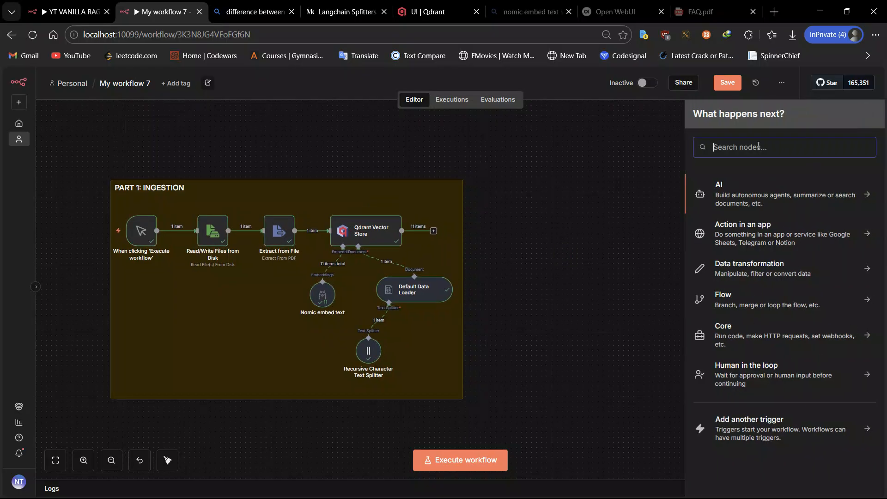
text(Chat)
click(747, 187)
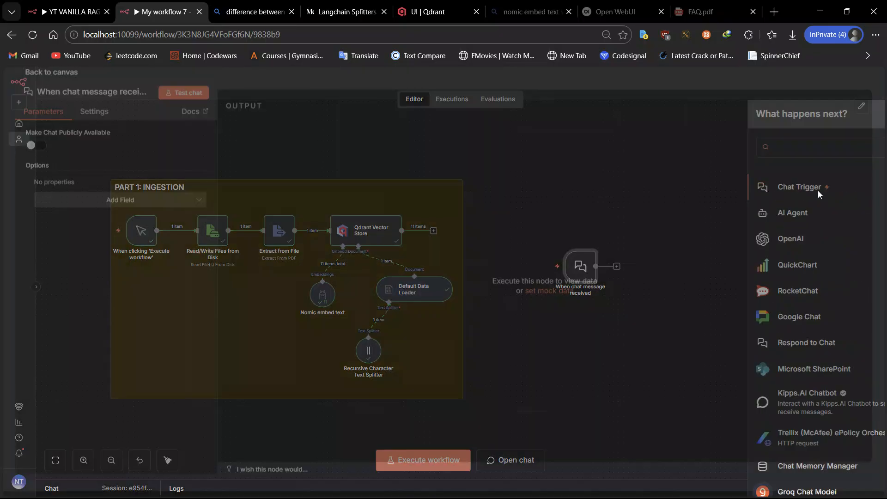
click(108, 79)
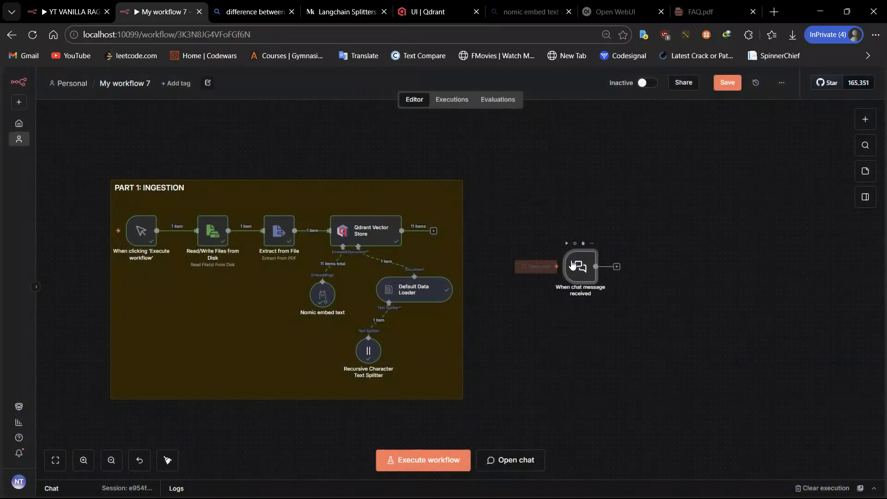
drag(573, 264, 506, 224)
Step: Connect an AI Agent node to the chat trigger and add the System Message option to it
click(550, 226)
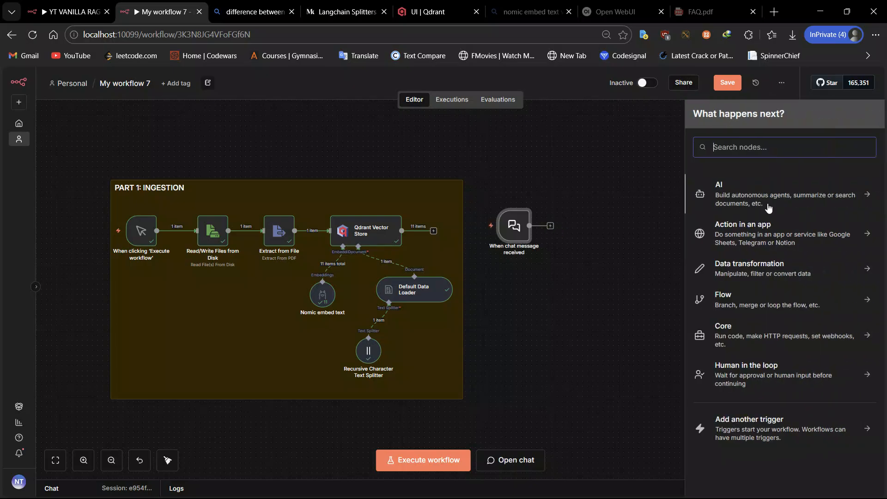
click(752, 194)
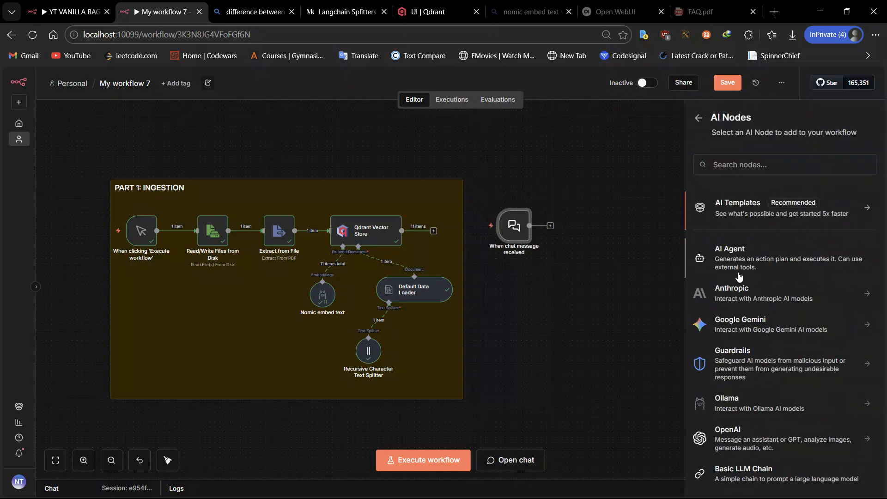
click(739, 276)
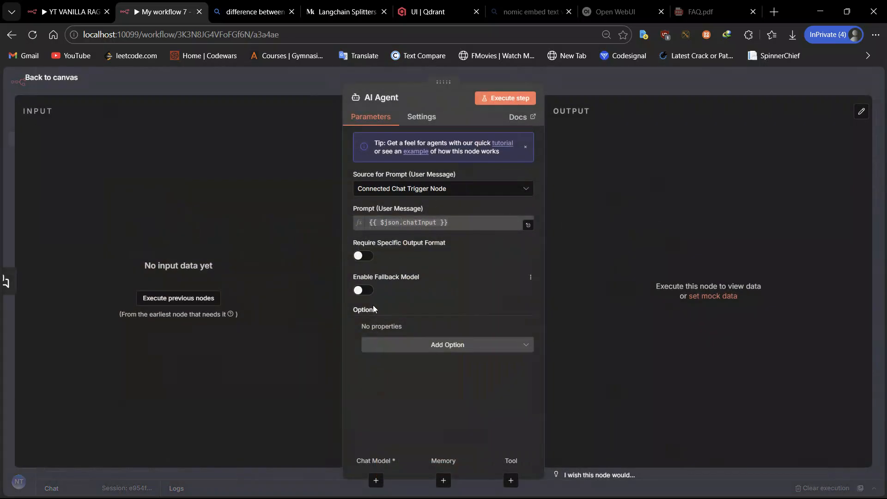
click(526, 344)
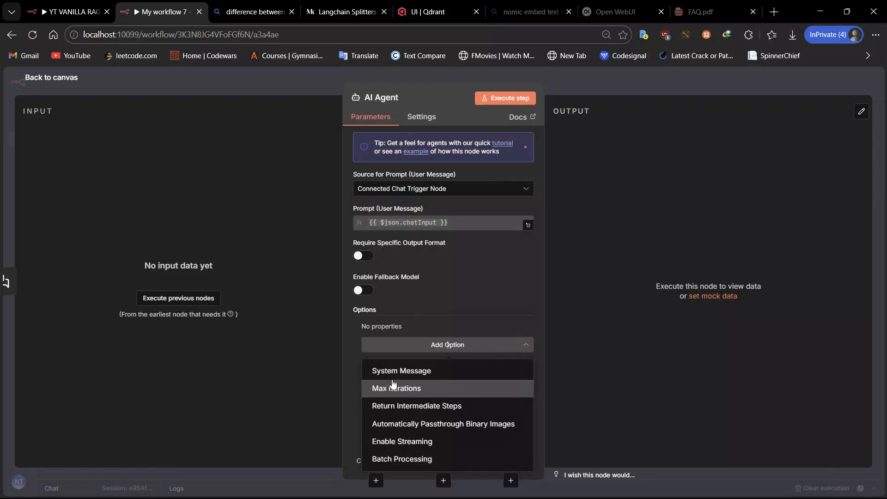
click(388, 368)
click(322, 89)
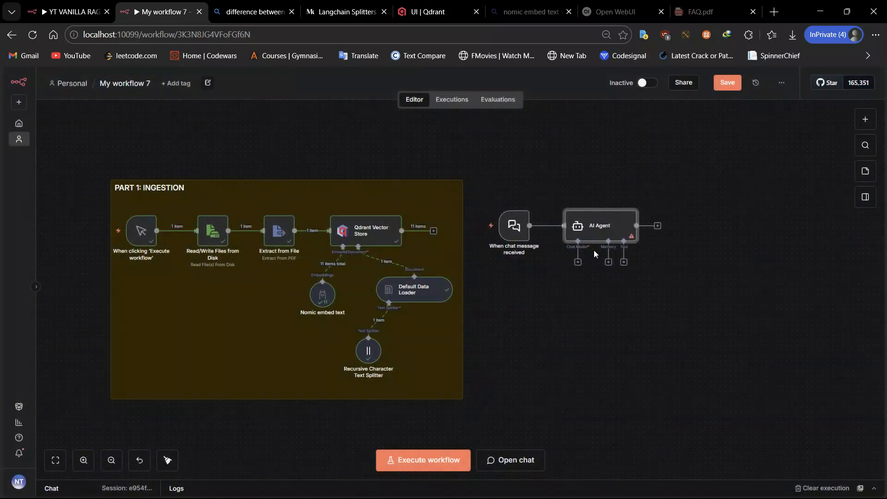
Step: Attach an OpenRouter Chat Model as the AI Agent's chat model
click(583, 262)
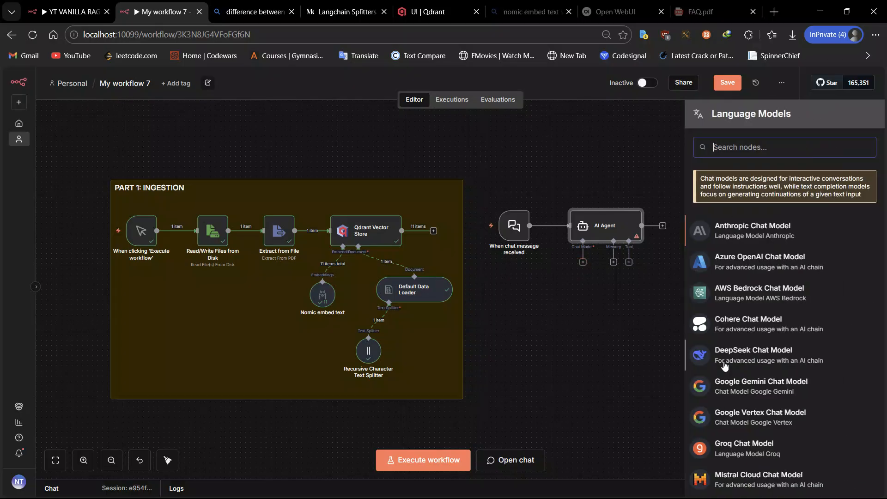
scroll(725, 369, down, 5)
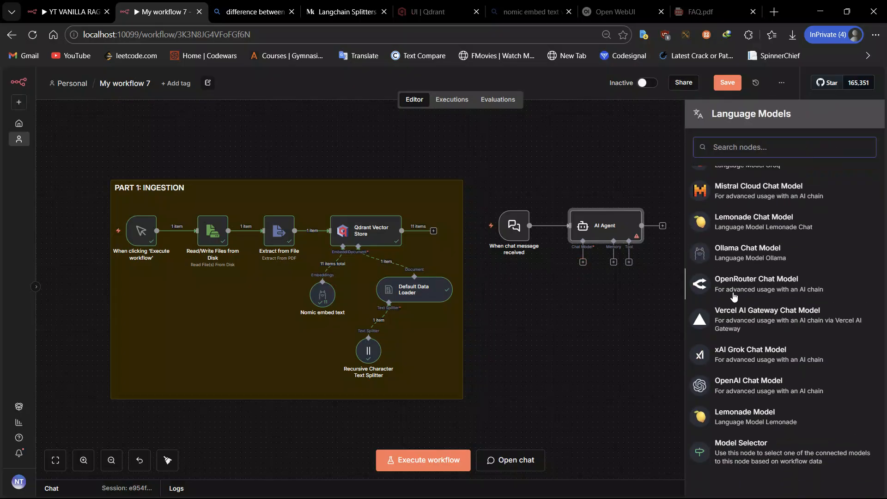
click(732, 287)
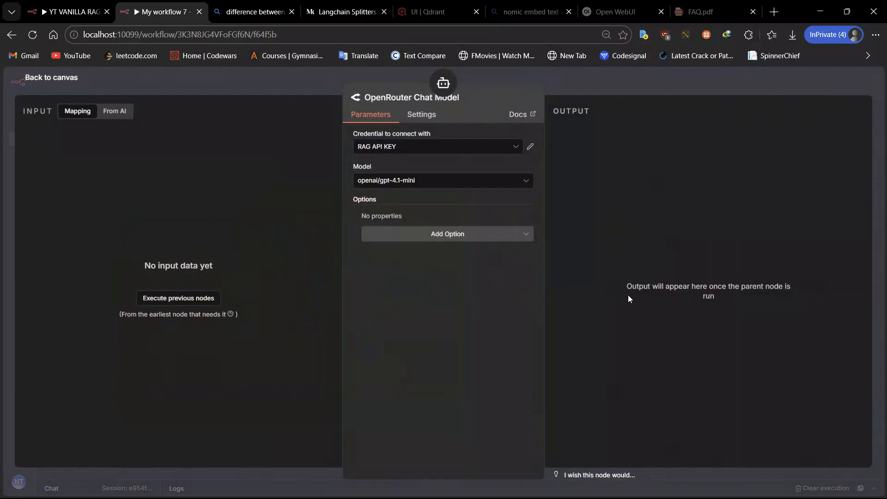
Step: Set the OpenRouter Chat Model's model to mistralai/mistral-small-3.2-24b-instruct and return to the canvas
click(525, 181)
scroll(469, 311, up, 3)
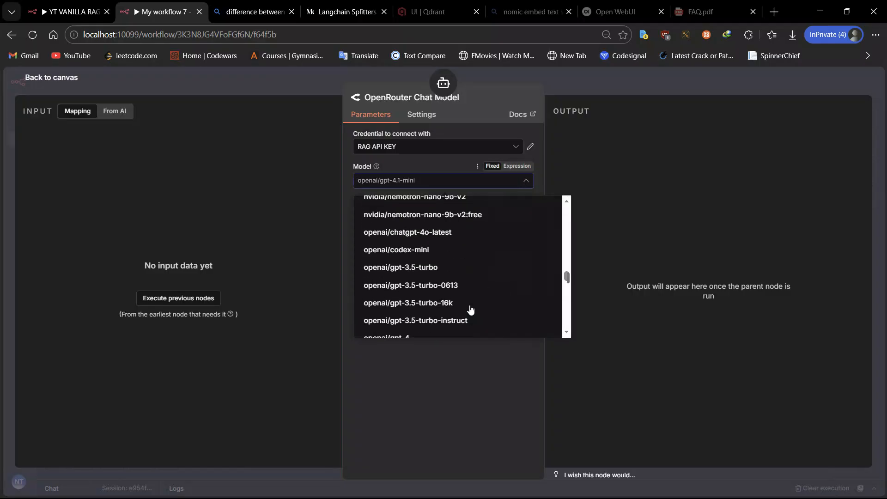
scroll(470, 309, up, 12)
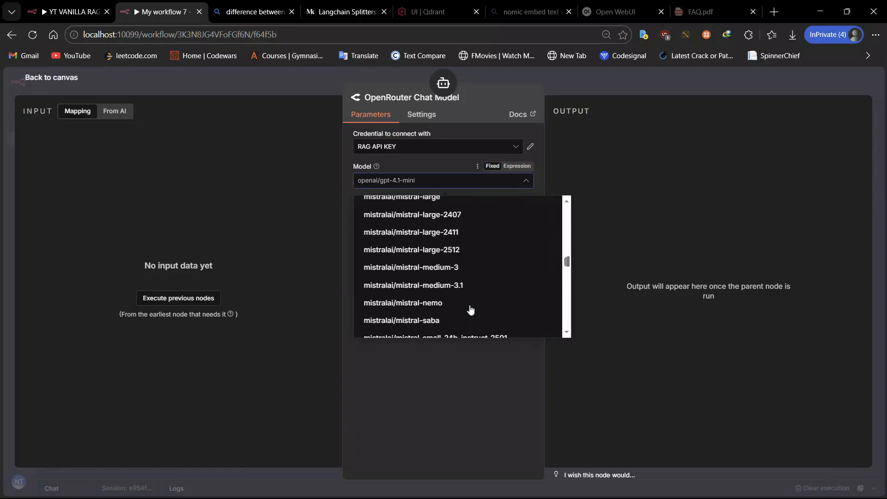
scroll(471, 310, up, 3)
scroll(470, 309, down, 3)
scroll(470, 310, up, 2)
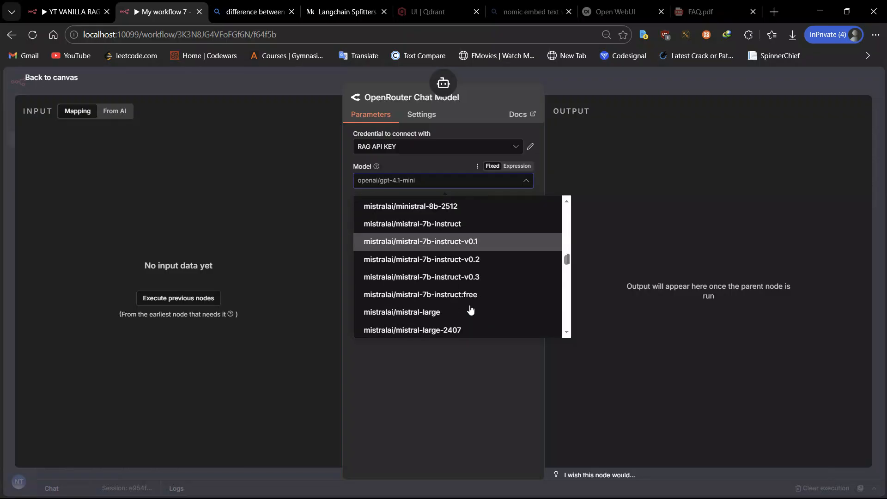
scroll(492, 289, up, 3)
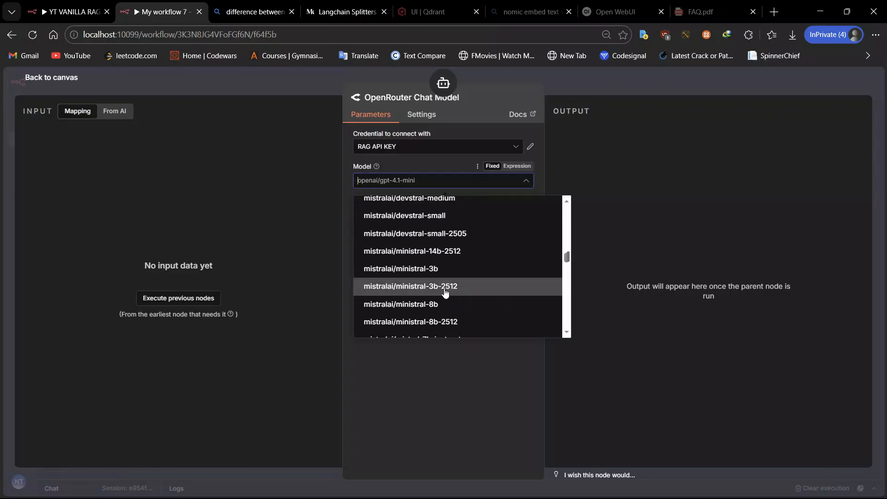
scroll(481, 283, up, 2)
scroll(481, 284, down, 5)
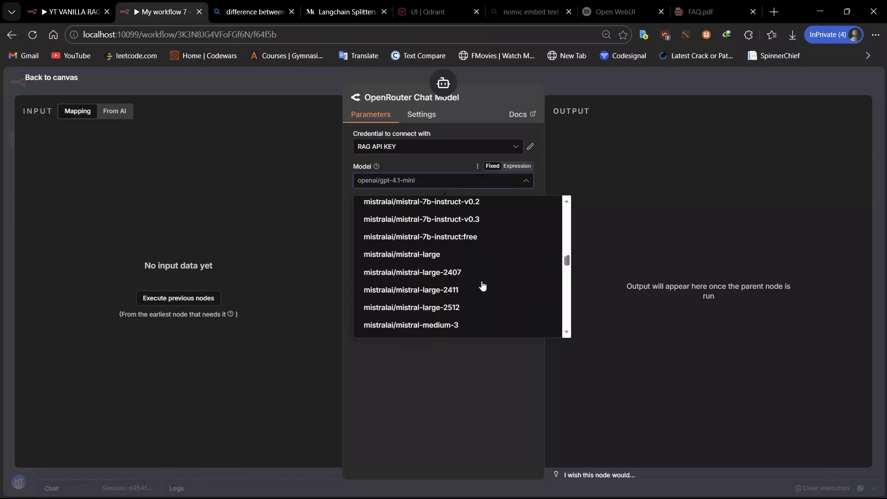
scroll(533, 269, down, 6)
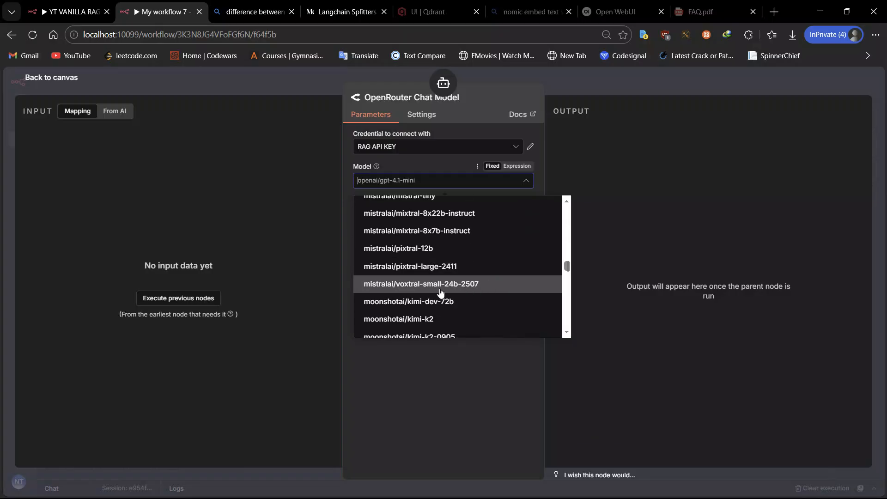
scroll(497, 299, up, 3)
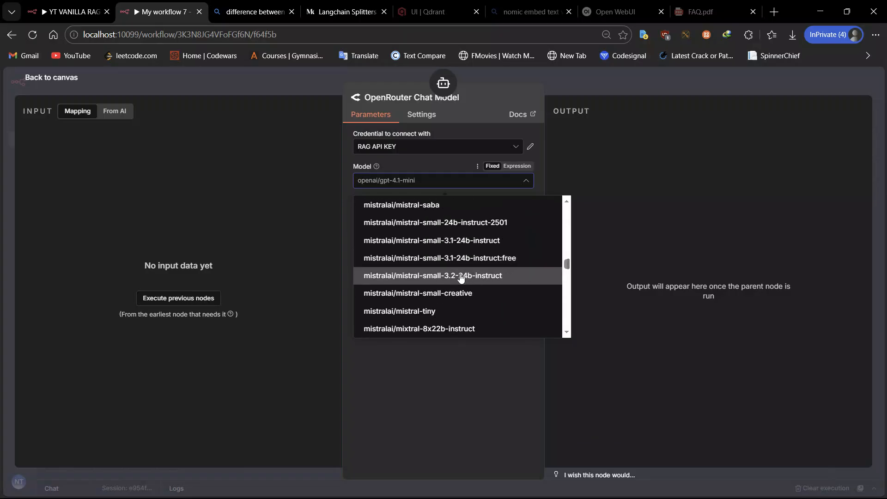
click(489, 276)
click(291, 85)
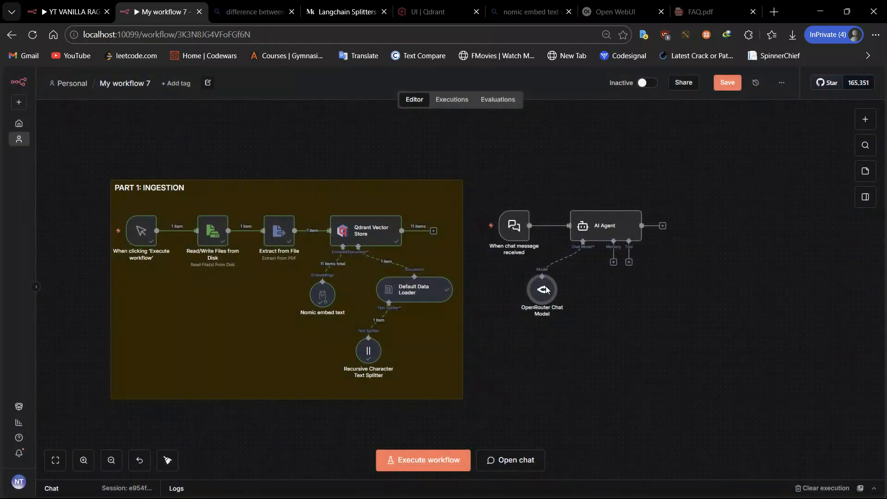
Step: Rename the OpenRouter Chat Model node as "Mistral 3.2 24B" and nudge it slightly right beneath the AI Agent
key(F2)
text(mIST)
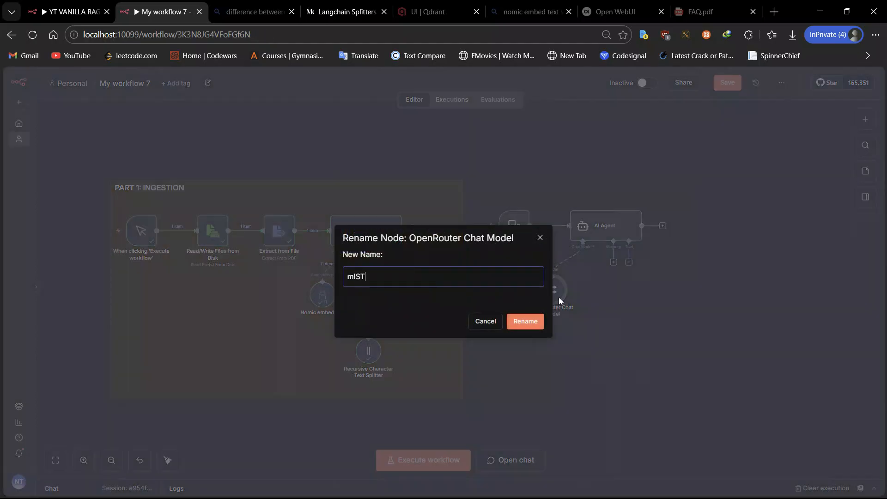
key(BackSpace)
text(Mistral 3.2 24B)
key(Return)
drag(565, 300, 575, 301)
Step: Attach a Postgres Chat Memory to the AI Agent, using the "Postgres account internal" credential
click(616, 264)
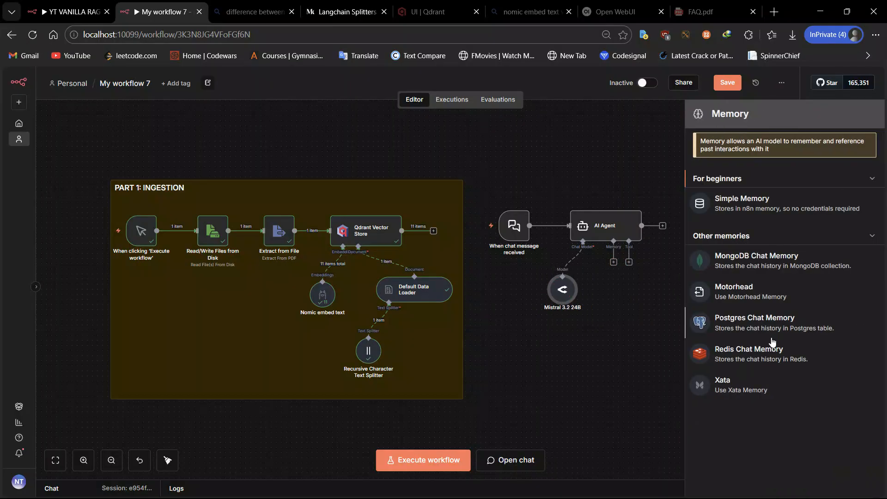
click(766, 322)
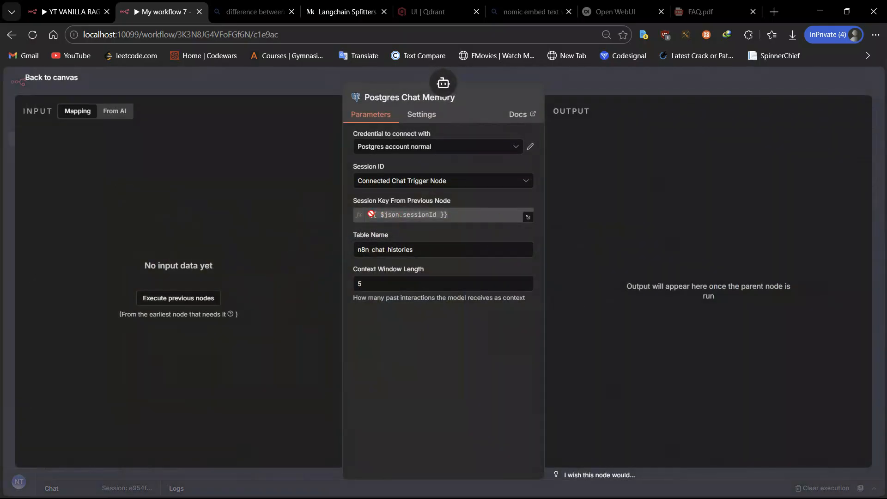
click(443, 149)
click(442, 148)
click(443, 148)
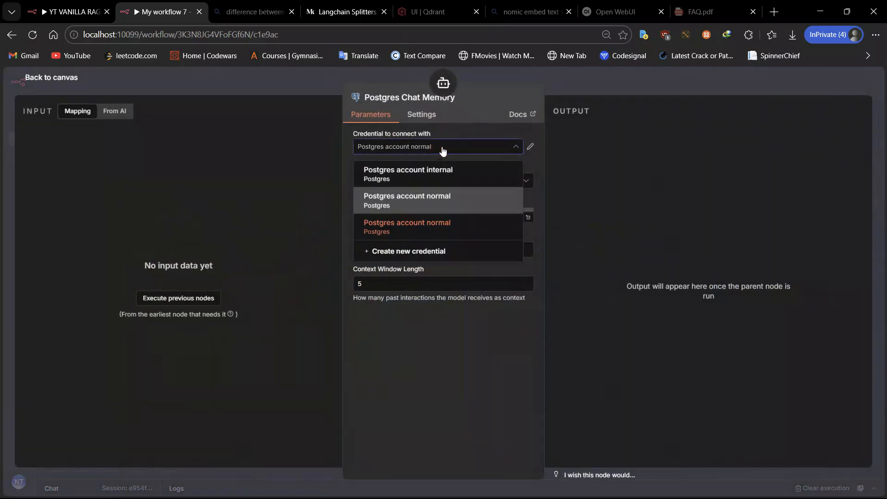
click(415, 170)
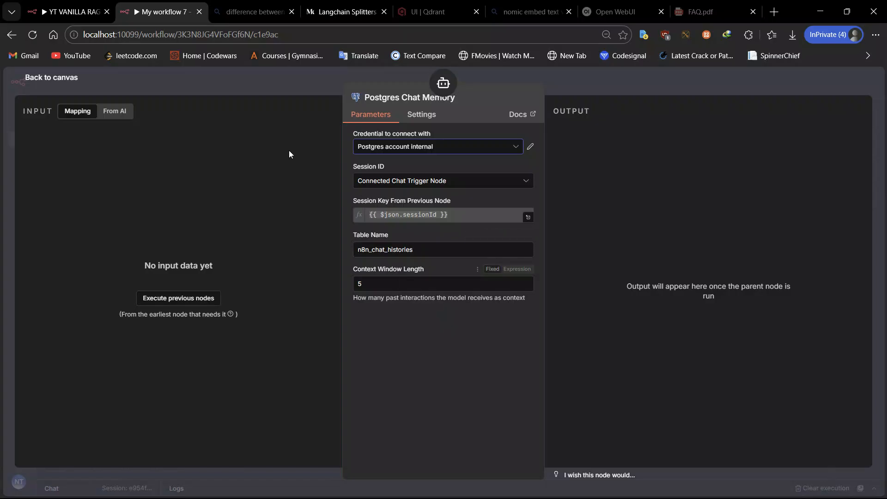
click(293, 84)
Step: Arrange the Mistral model and Postgres Chat Memory side by side, level with each other below the AI Agent
drag(603, 310, 623, 304)
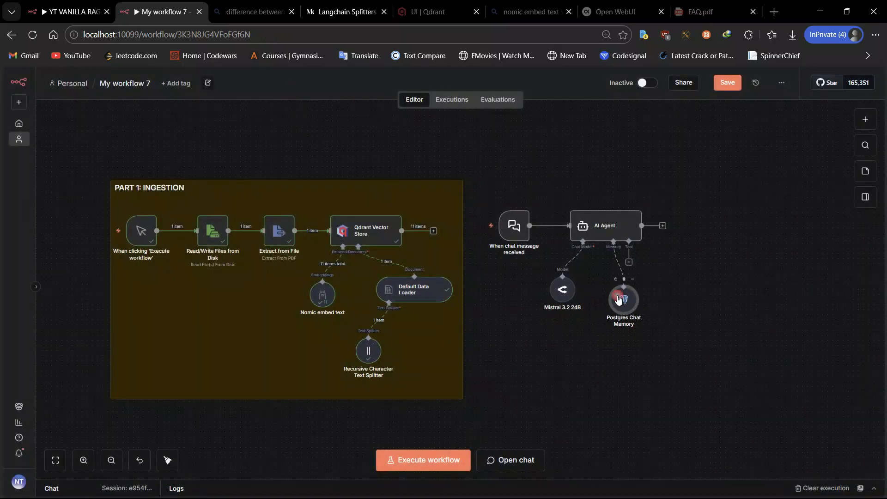
drag(556, 288, 540, 298)
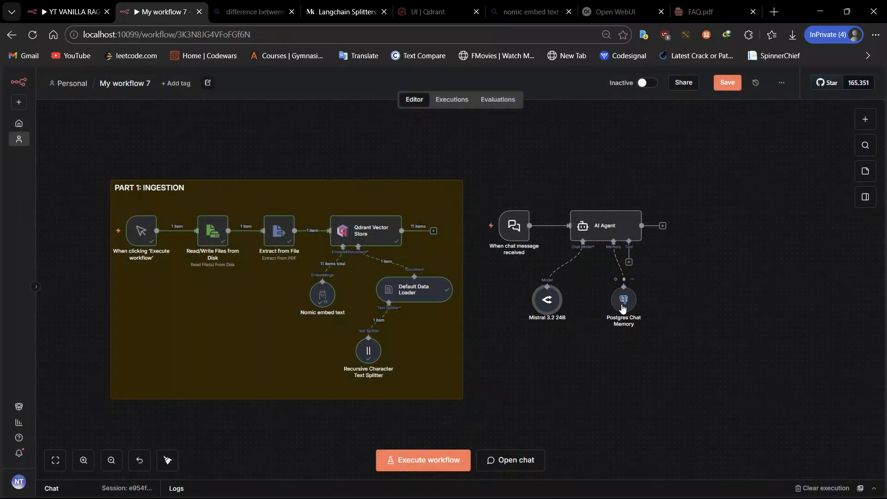
drag(624, 299, 591, 301)
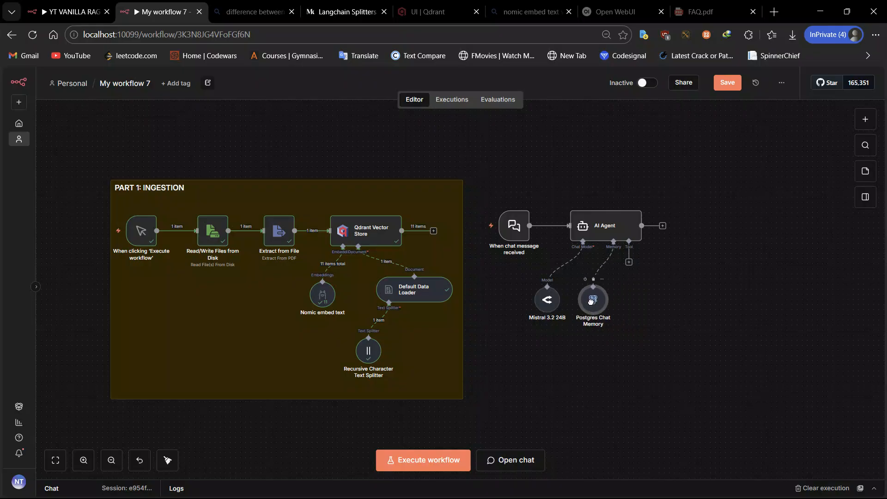
Step: Attach a Qdrant Vector Store tool to the AI Agent and select the coll3 collection
click(628, 262)
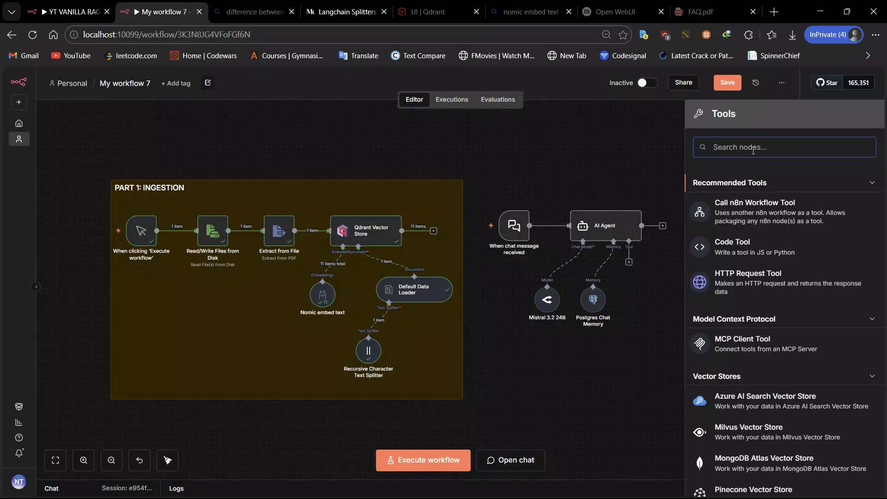
text(qdr)
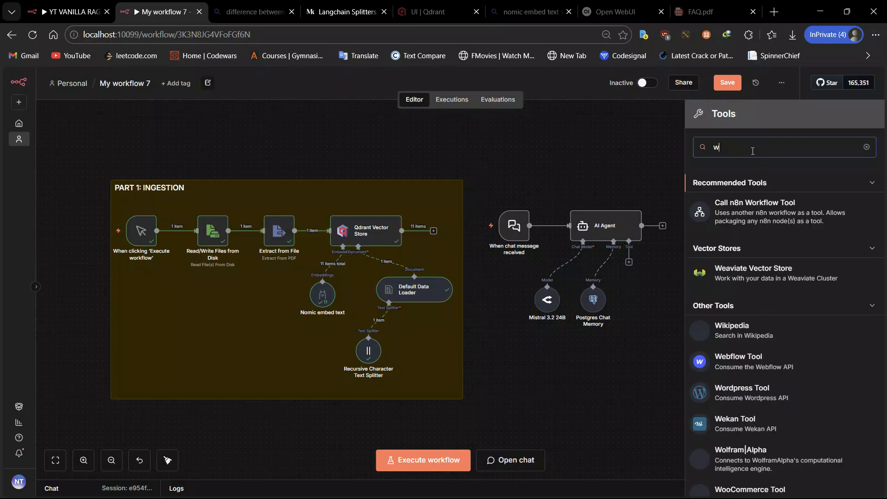
text(a)
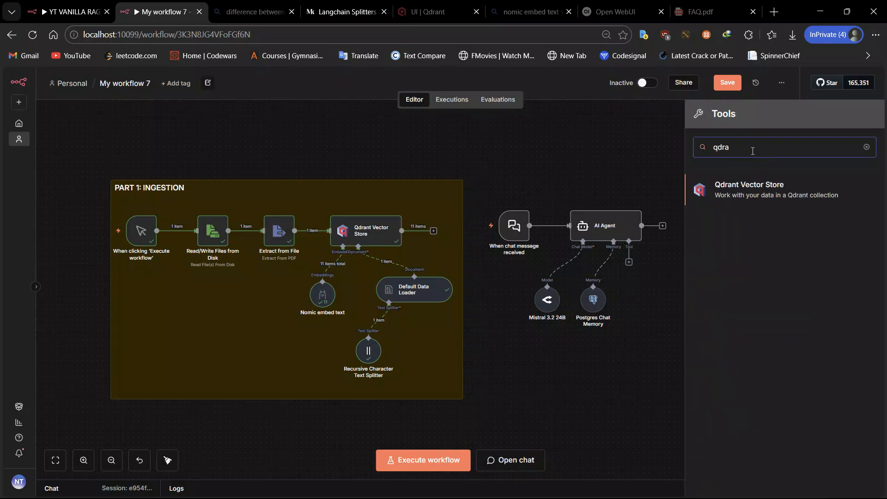
click(746, 194)
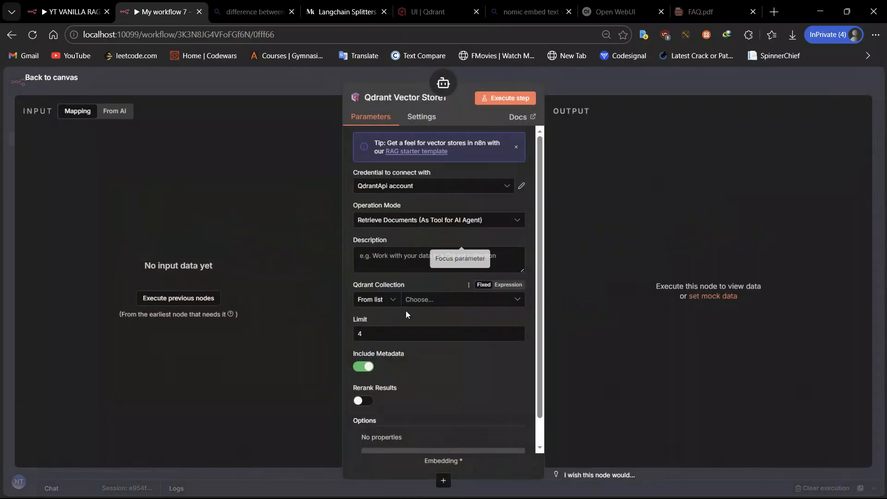
click(408, 300)
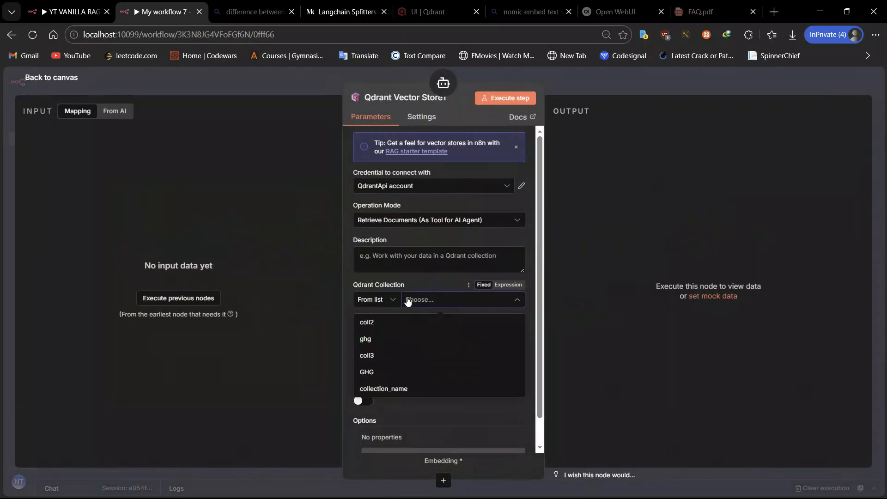
click(371, 359)
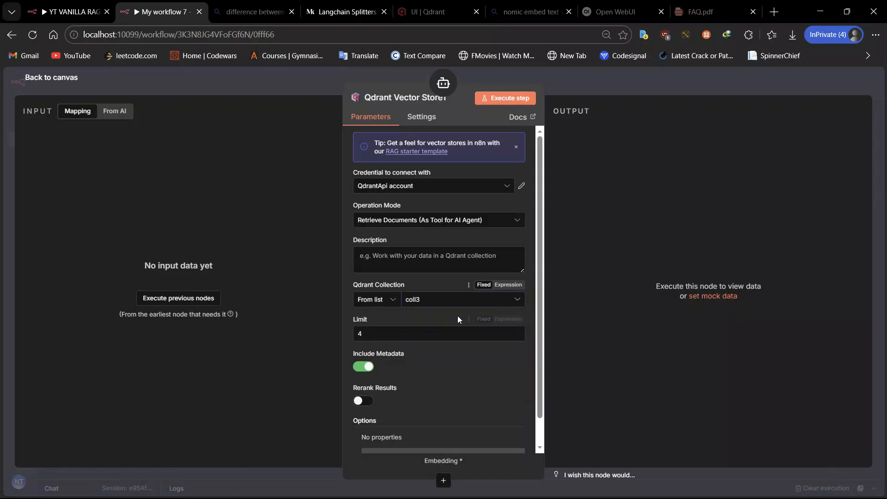
Step: Set the Qdrant tool's limit of fetched results to 5
click(370, 333)
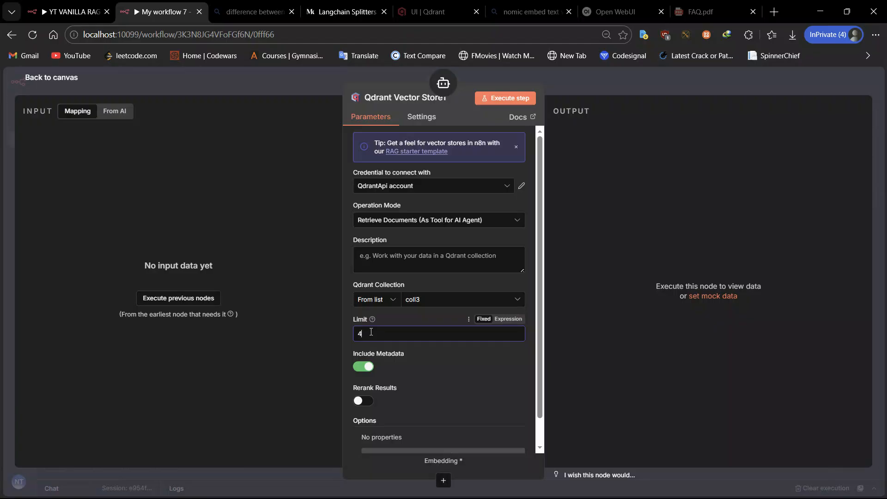
mouse_move(372, 320)
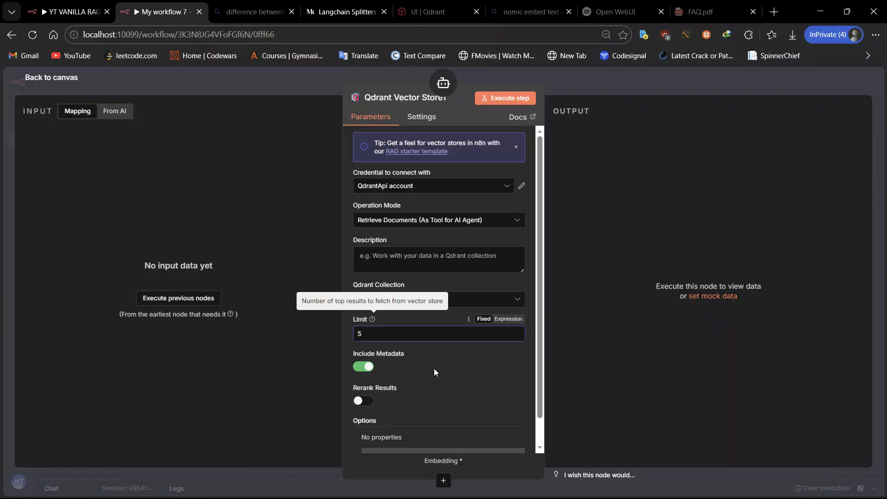
scroll(447, 383, down, 1)
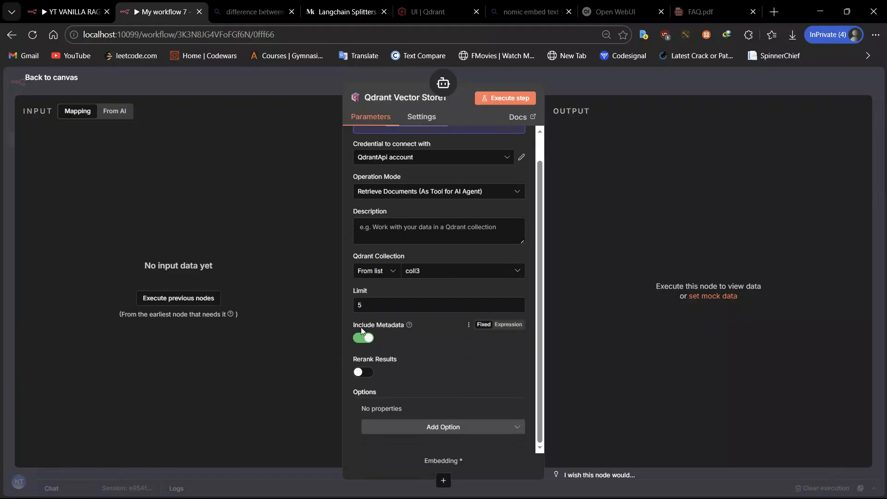
scroll(483, 389, up, 1)
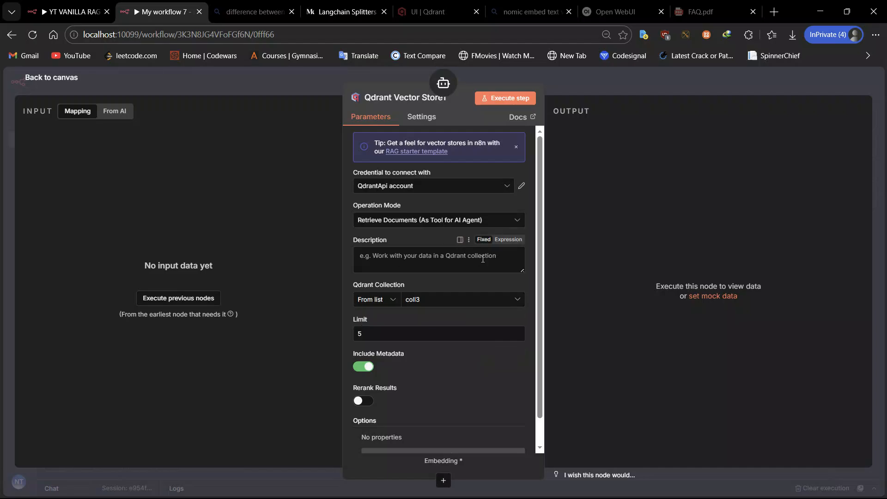
Step: Set the Qdrant tool's operation mode to Retrieve Documents (As Tool for AI Agent) with the description "Retrieve documents from the vector store"
click(397, 220)
click(408, 340)
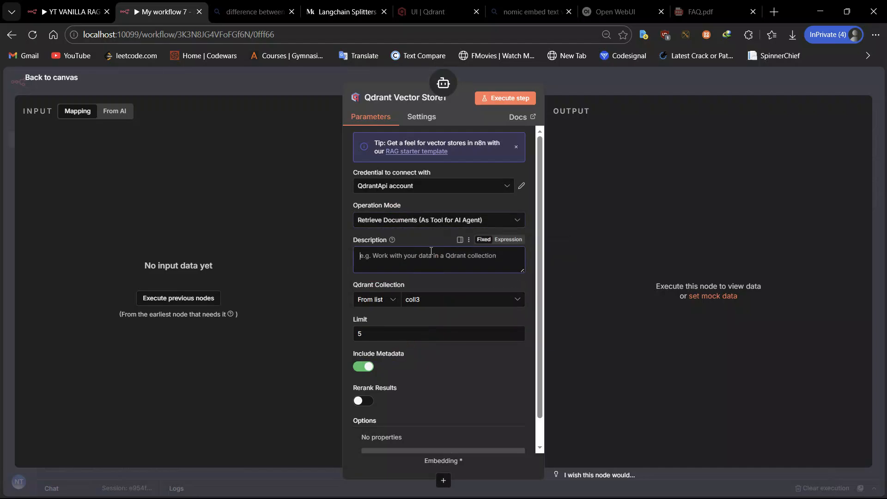
text(Re)
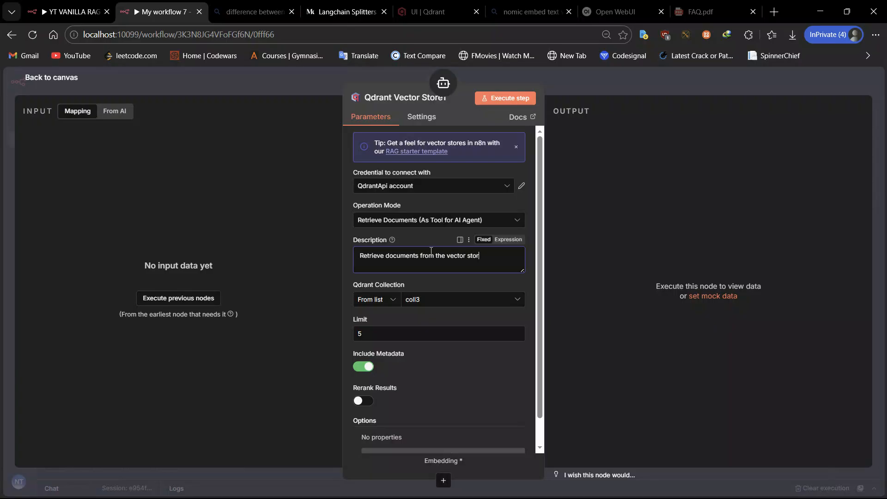
scroll(451, 411, down, 1)
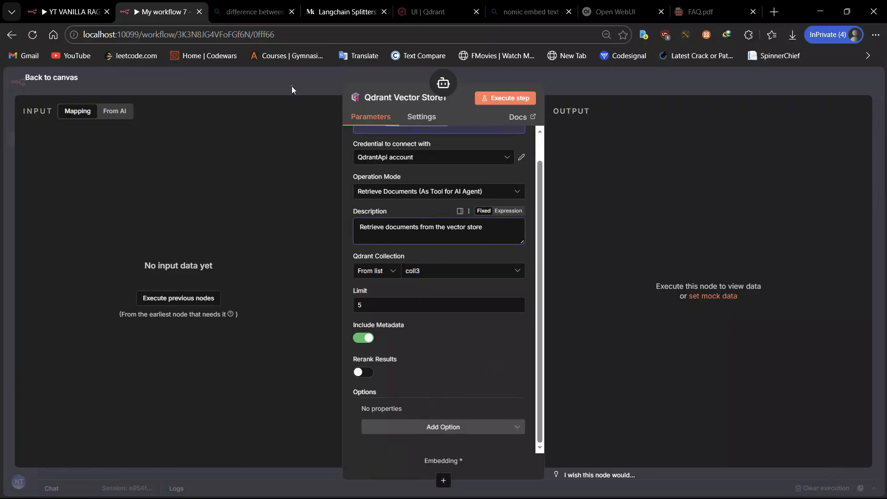
click(292, 86)
Step: Rearrange the canvas: Qdrant tool below the AI Agent, Nomic embed text between both sections, data loader and text splitter shifted left
drag(734, 236, 679, 333)
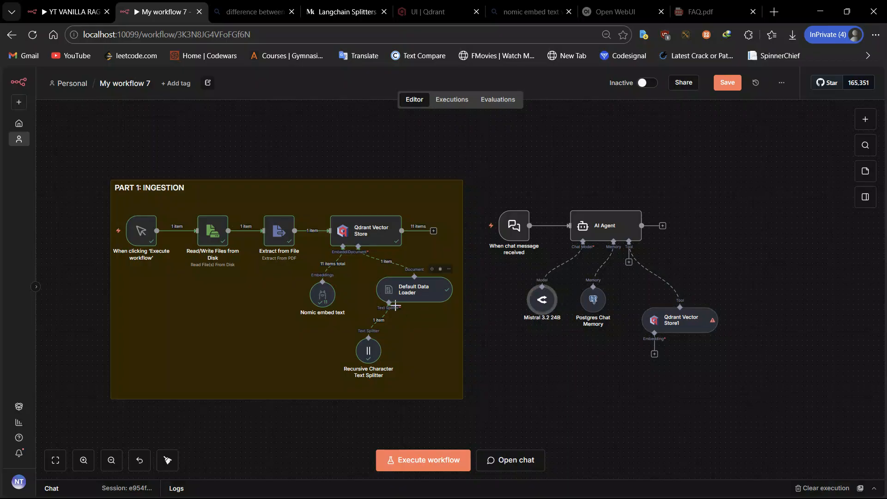
drag(333, 296, 547, 391)
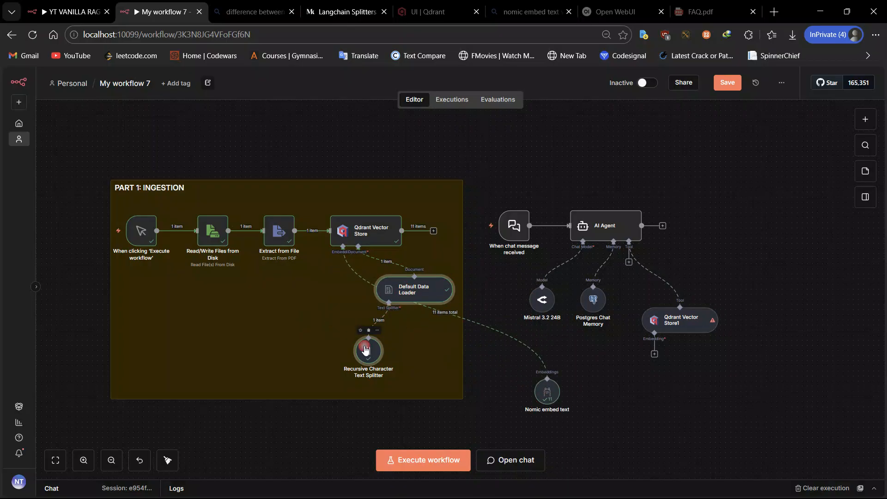
drag(405, 296, 366, 289)
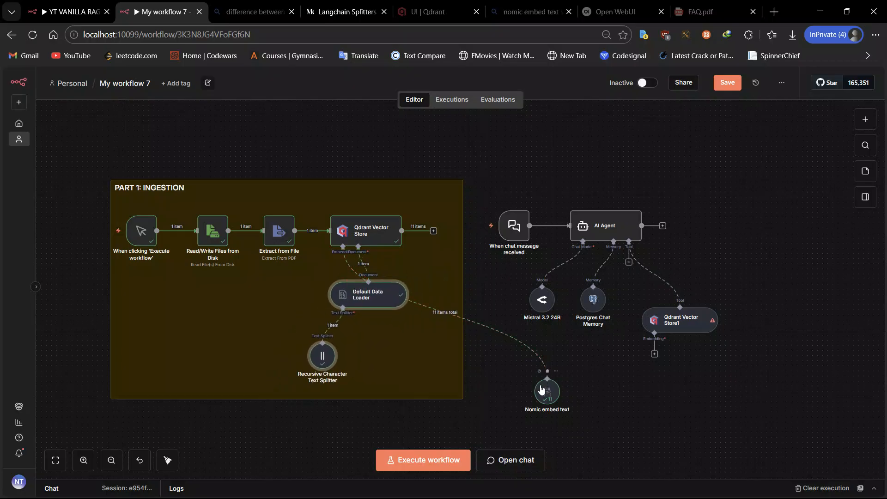
Step: Connect Nomic embed text as the Qdrant tool's embedding, align the tool with the memory node, and open its settings
drag(541, 389, 547, 390)
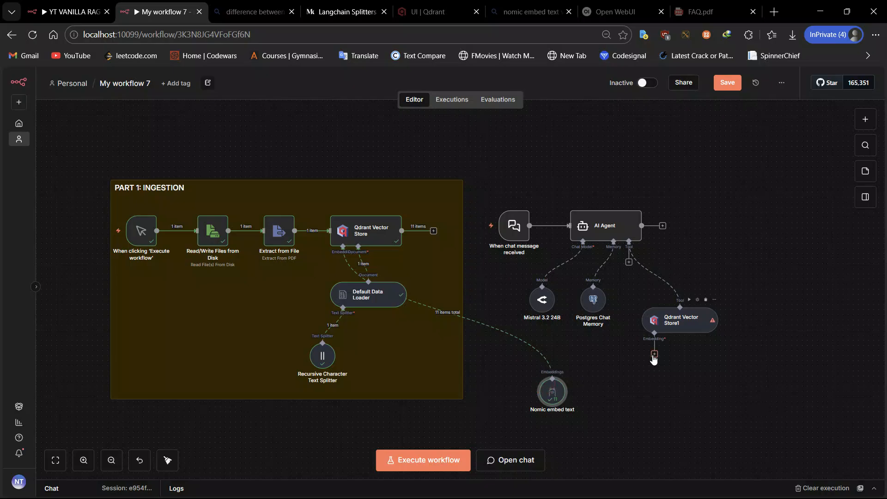
drag(547, 376, 549, 377)
drag(684, 324, 677, 299)
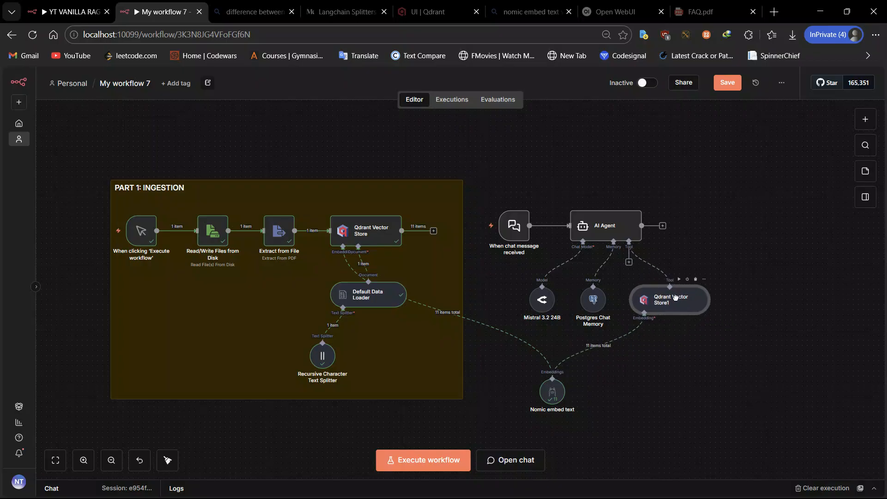
double_click(675, 297)
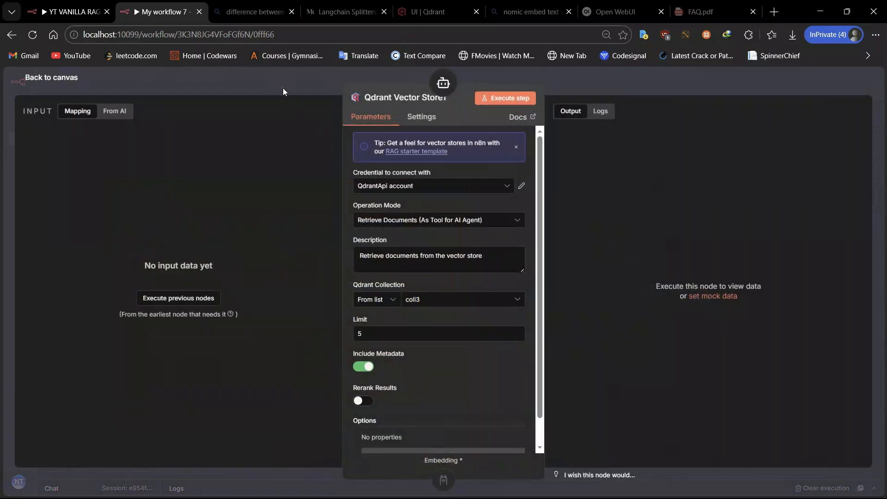
Step: Set the AI Agent's system message to an expression: answer document questions, always query the vector database, otherwise reply "THIS INFORMATION IS NOT INCLUDED IN THE DATABASE"
click(283, 88)
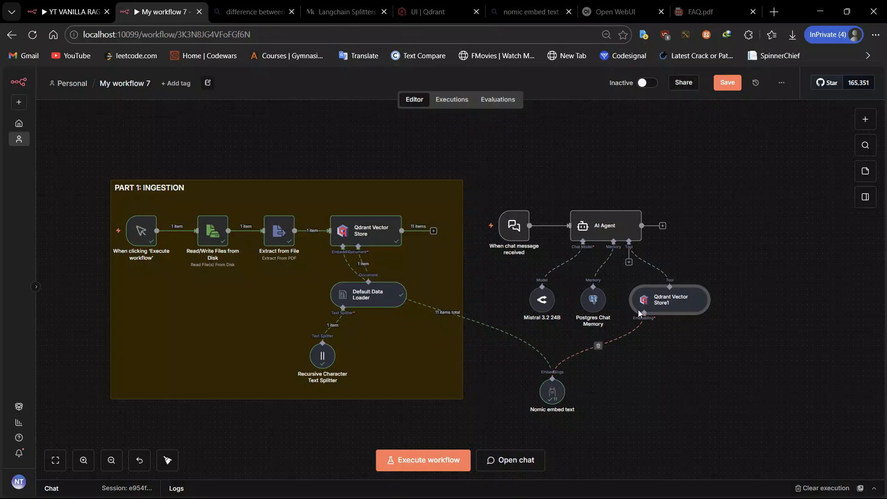
double_click(598, 231)
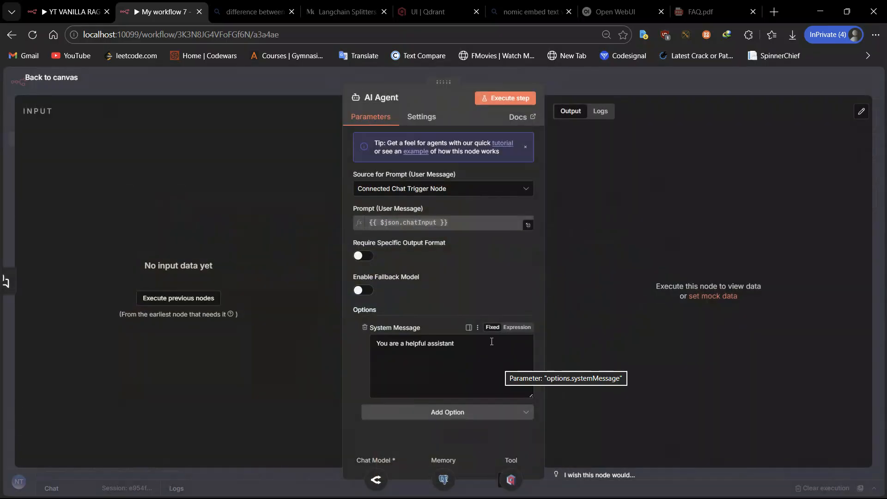
click(517, 327)
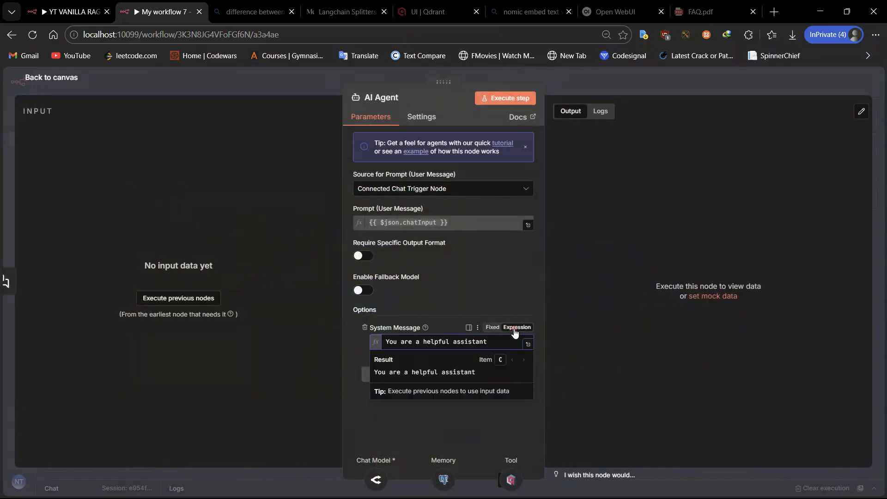
click(532, 345)
key(ctrl+a)
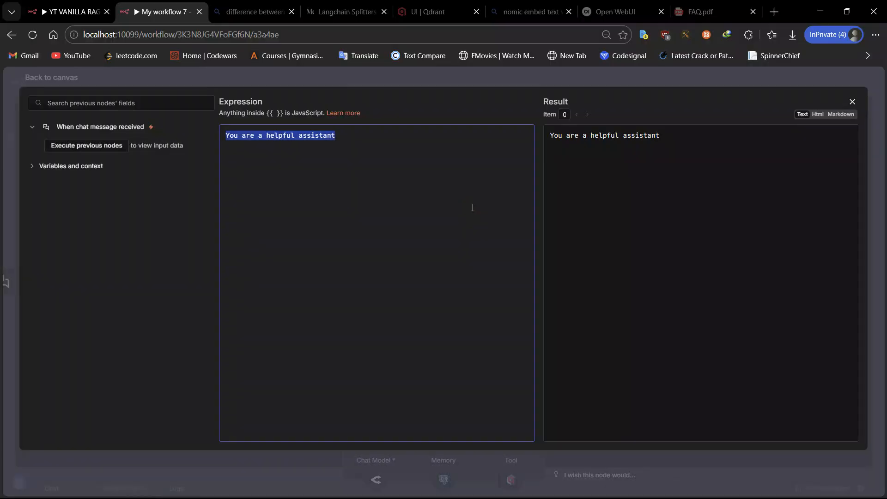
text(You are a personal assistant who helps answer questions from a document in a vector store  ALWAYS QUERY THE VECTOR DATABASE FOR INFORMATION IF THE CHUNKS DO NOT PROVIDE AN ANSWER TO THE USER'S QUERY TELL THE USER "THIS INFORMATION IS NOT INCLUDED IN THE DATABASE")
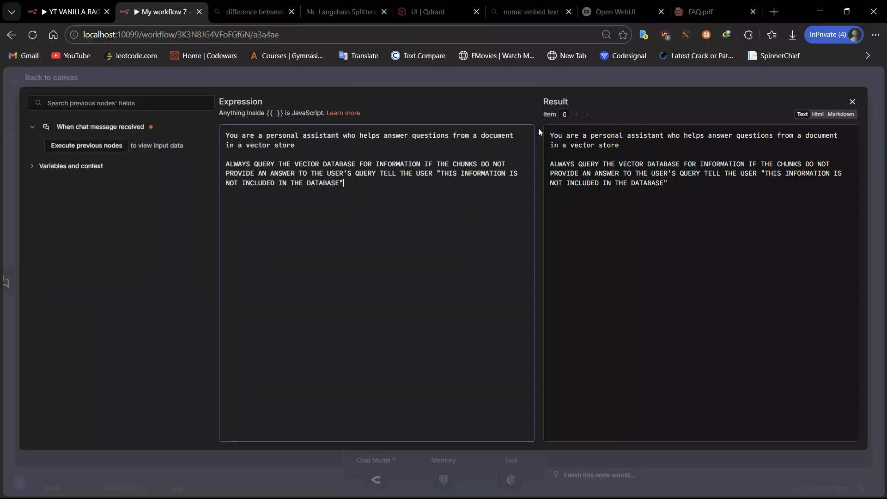
click(261, 159)
drag(291, 165, 375, 165)
click(361, 186)
click(852, 103)
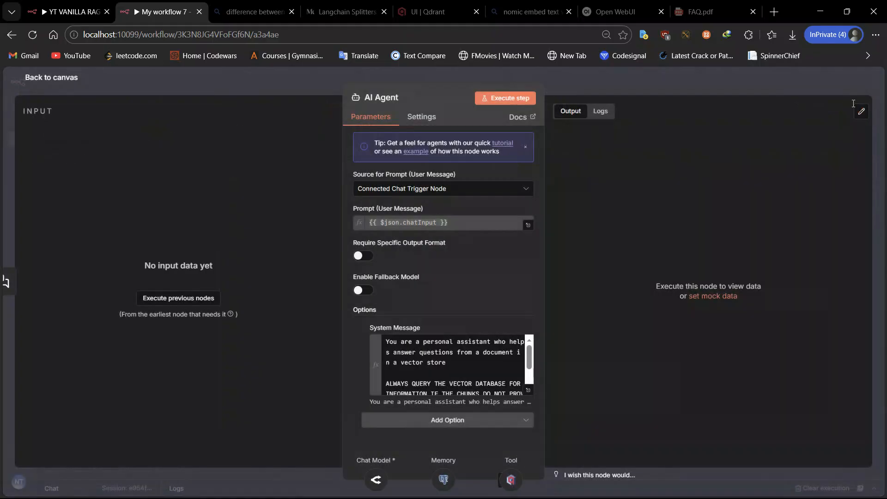
click(252, 87)
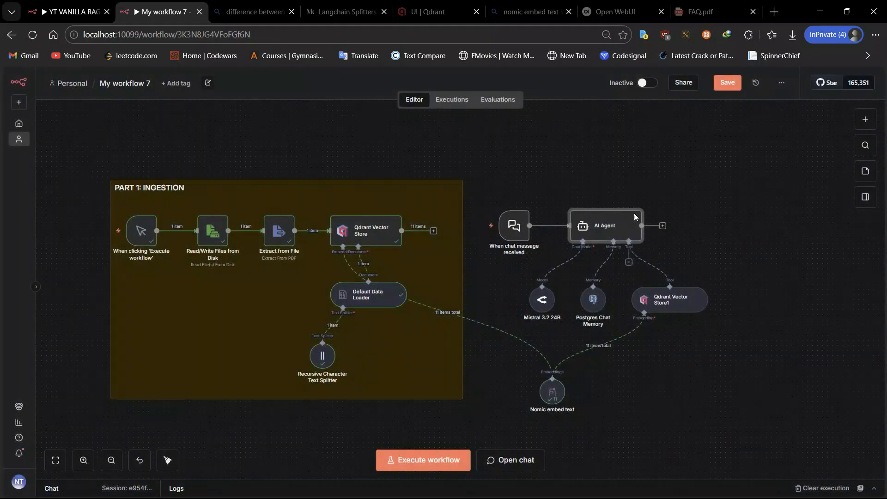
Step: Open the workflow chat in a widened pane and copy its session ID
click(521, 462)
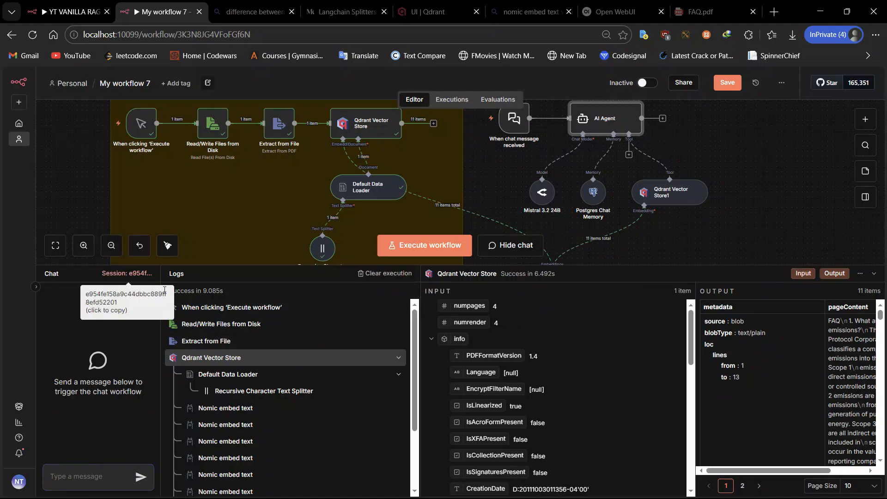
click(145, 273)
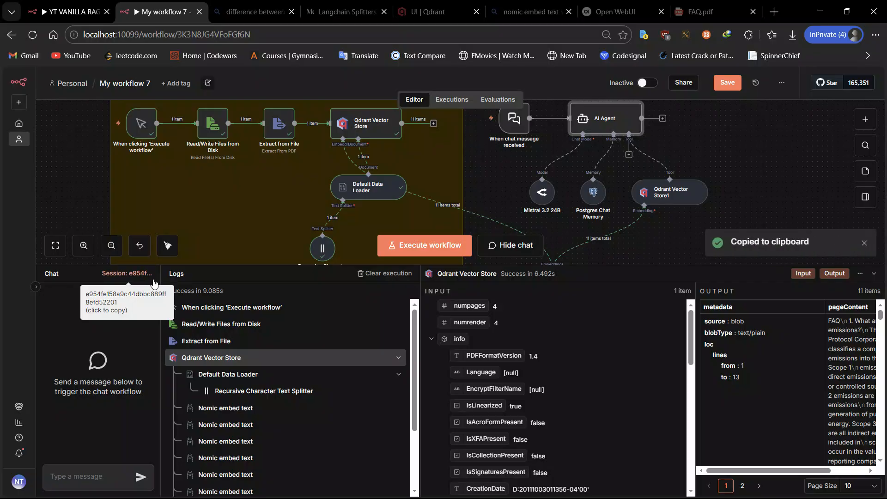
drag(161, 350, 307, 376)
click(283, 277)
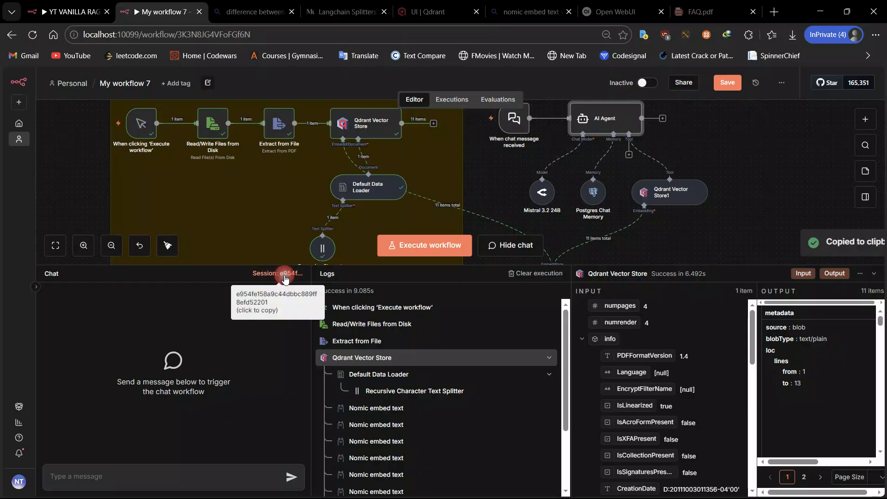
click(282, 277)
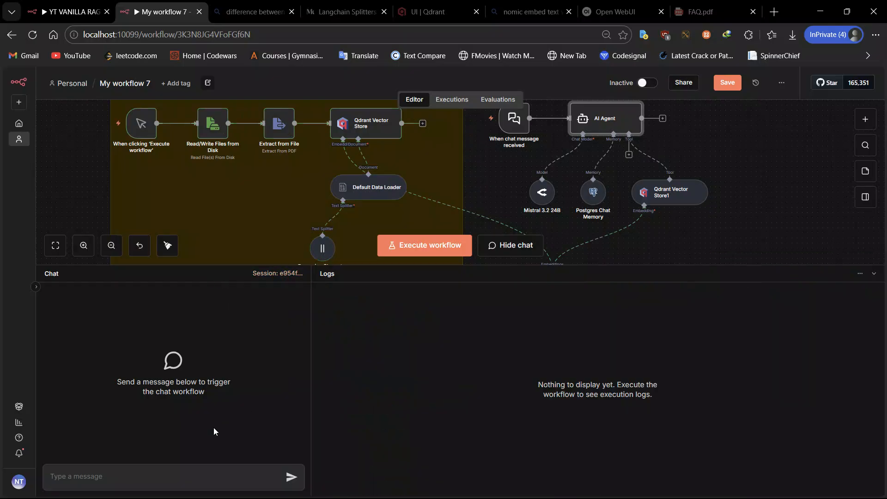
Step: Test the agent in the chat by sending "Hi" and, after its reply, "What is GHG"
click(157, 474)
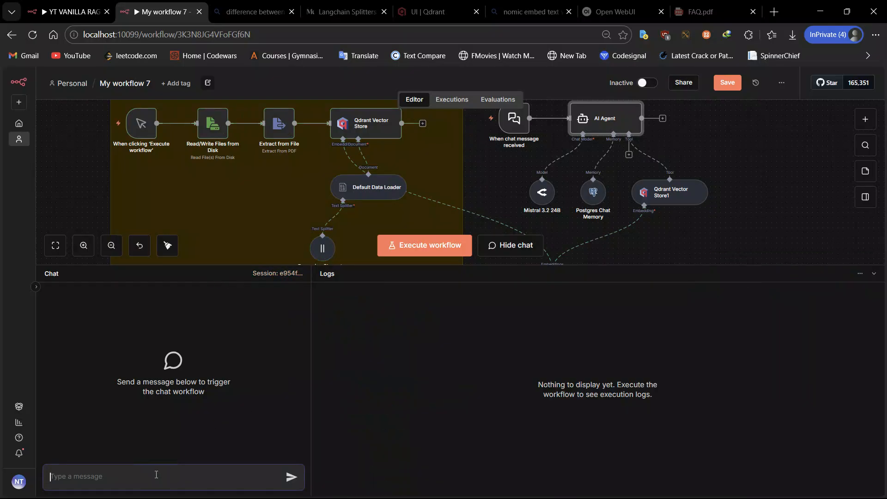
text(Hi)
key(Return)
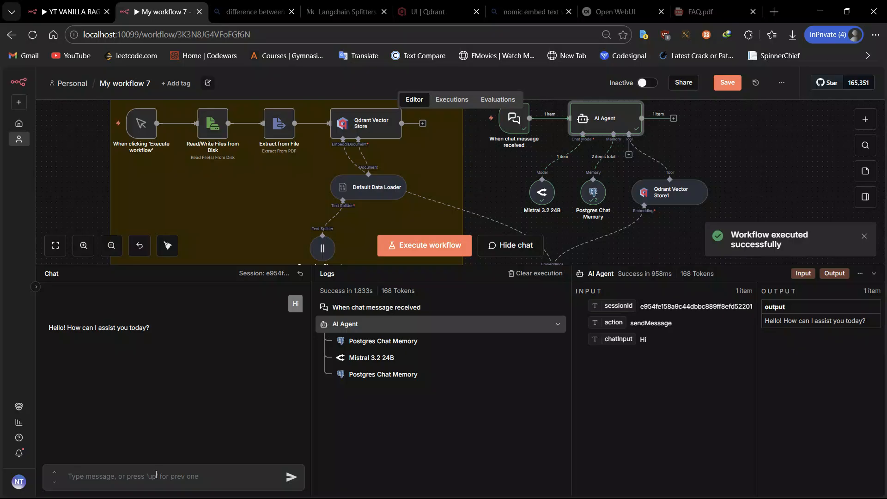
click(114, 476)
text(What is GHG)
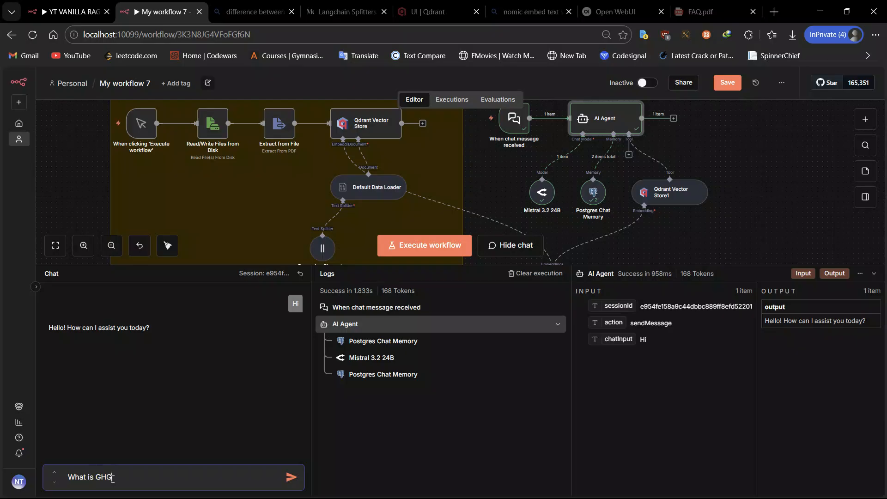
key(Return)
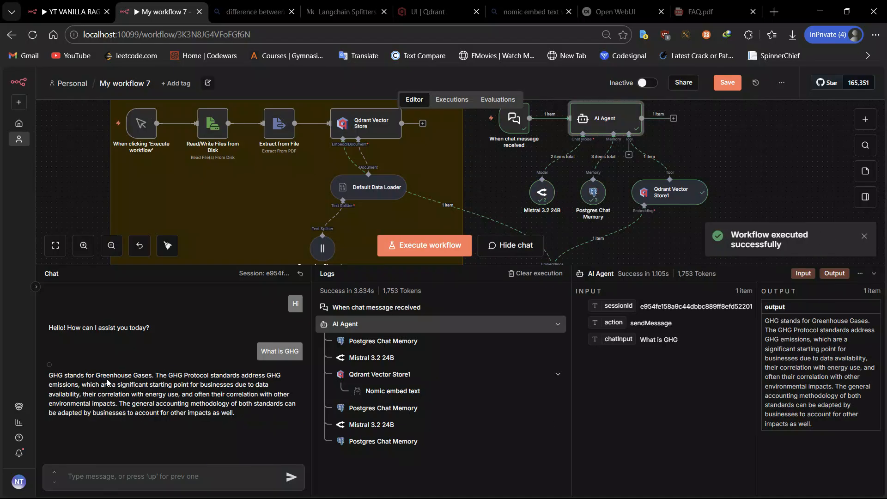
Step: Review the agent's answer to the GHG question, the executed nodes and the AI Agent's logged input
drag(96, 375, 149, 384)
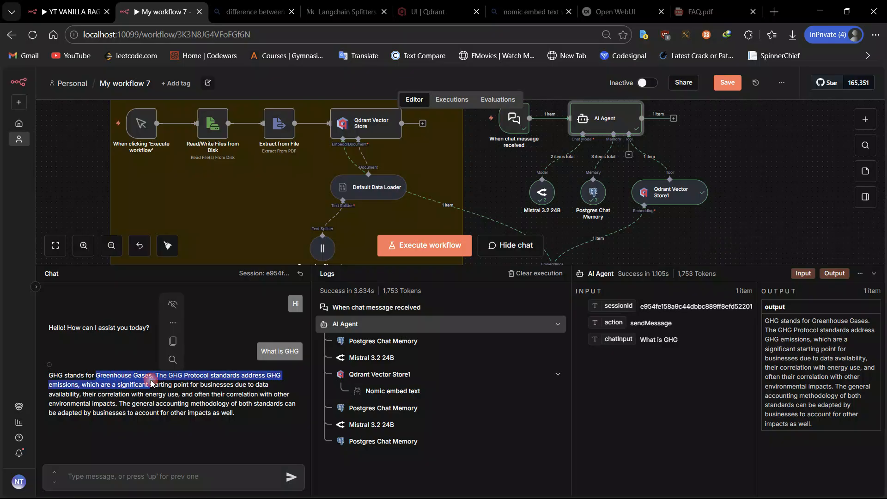
mouse_move(557, 127)
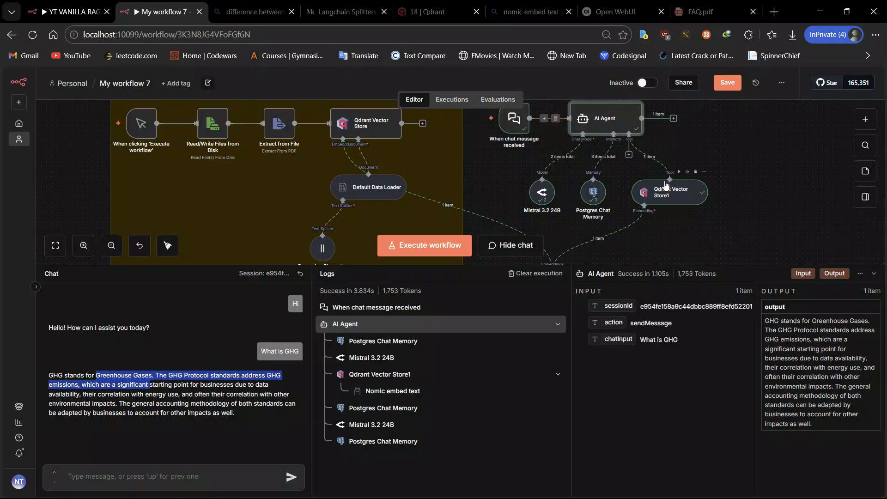
click(724, 218)
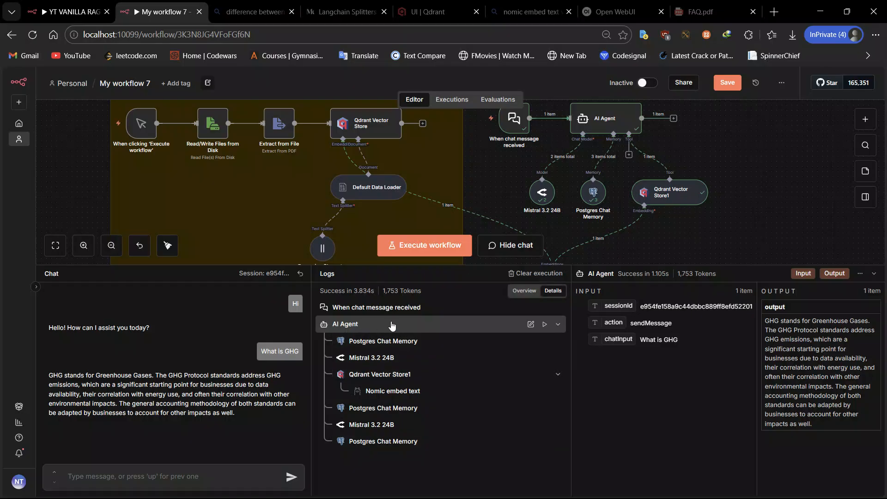
drag(639, 340, 695, 345)
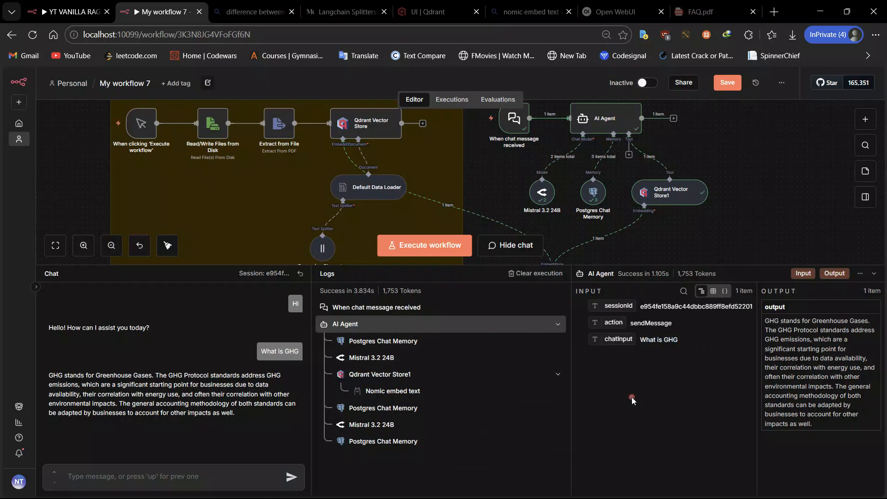
Step: Inspect the log entries of Qdrant Vector Store1 and Nomic embed text, checking the query passed in and the embedding vector
click(397, 373)
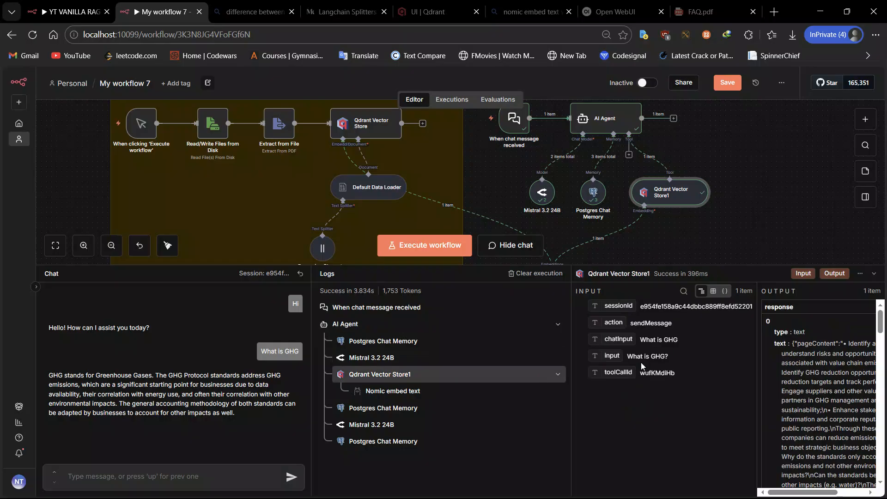
drag(627, 356, 662, 357)
click(664, 393)
click(393, 391)
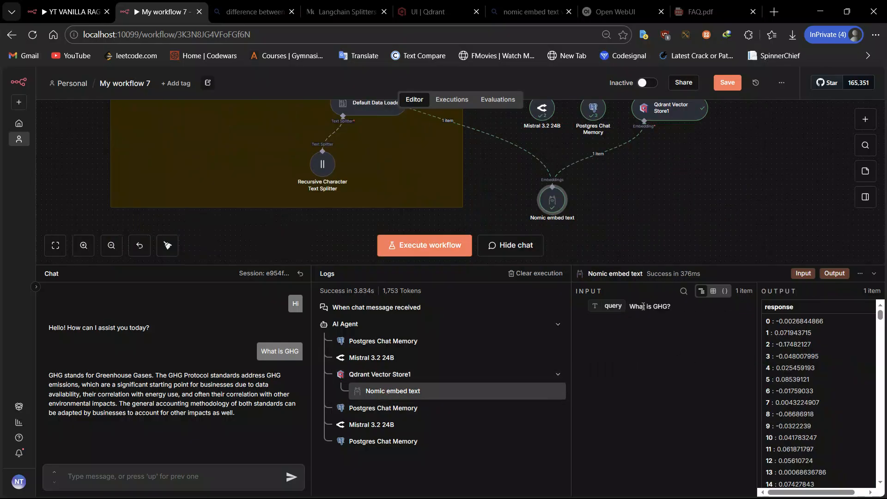
drag(630, 306, 681, 314)
click(685, 361)
scroll(799, 395, down, 5)
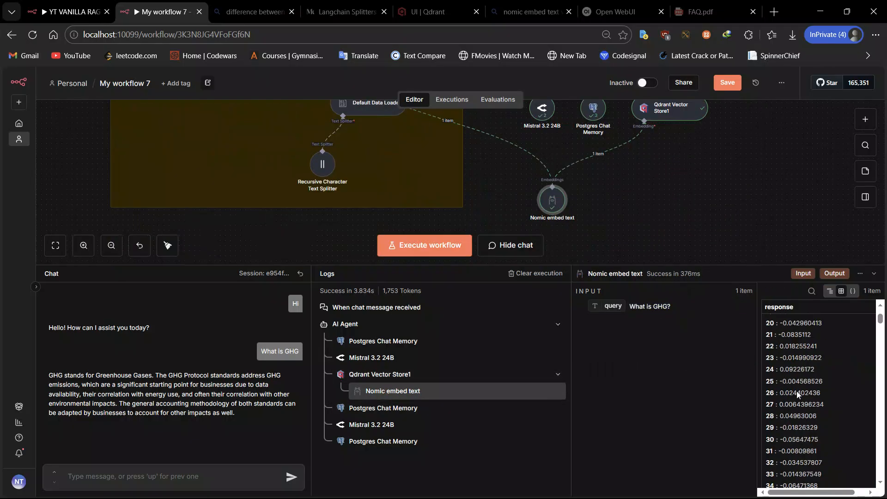
scroll(798, 394, up, 5)
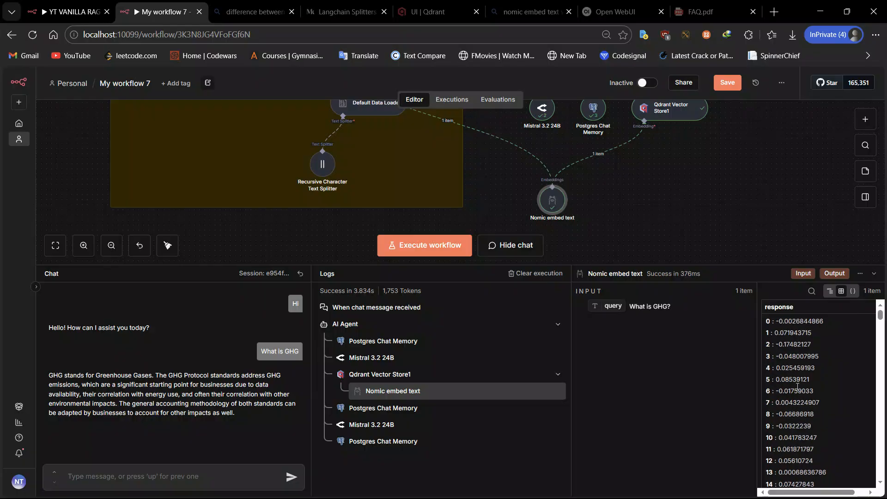
Step: Show the Qdrant Vector Store1 log output in schema view and enlarge the output area for reading
click(375, 380)
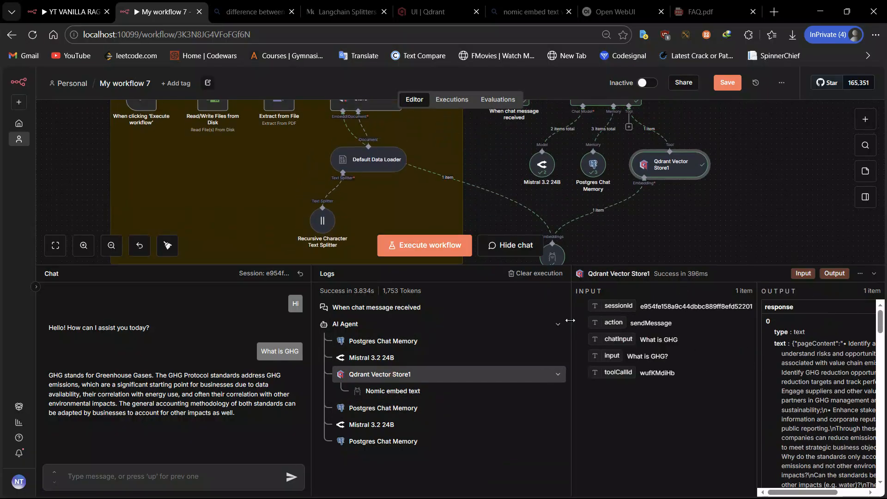
drag(570, 320, 456, 320)
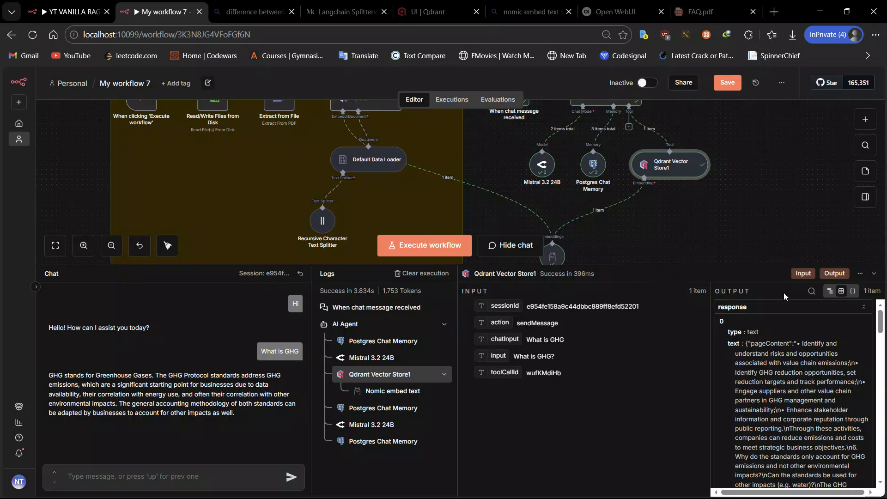
click(829, 291)
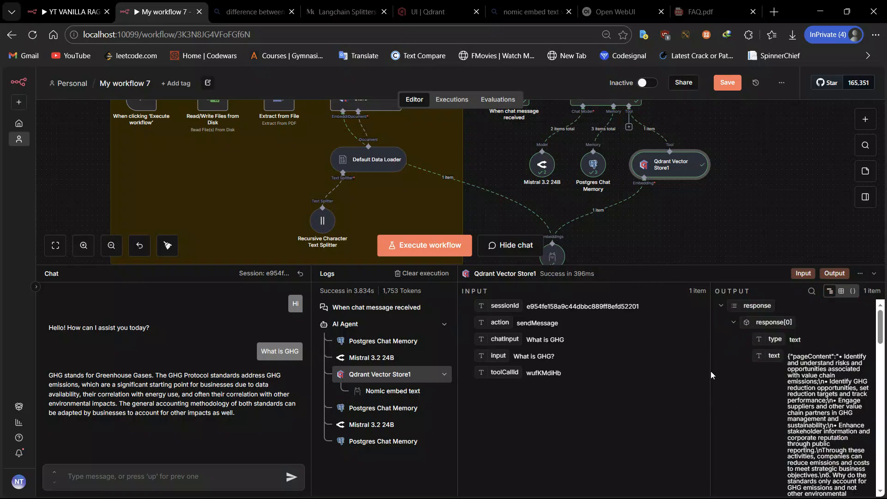
drag(710, 371, 573, 367)
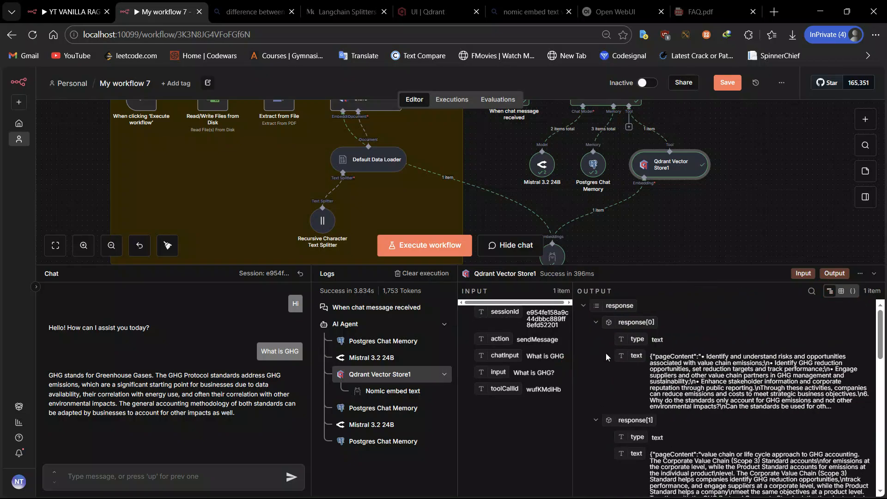
Step: Read through the chunks retrieved by Qdrant Vector Store1 and compare them with the chat question and the agent's answer
scroll(627, 387, down, 6)
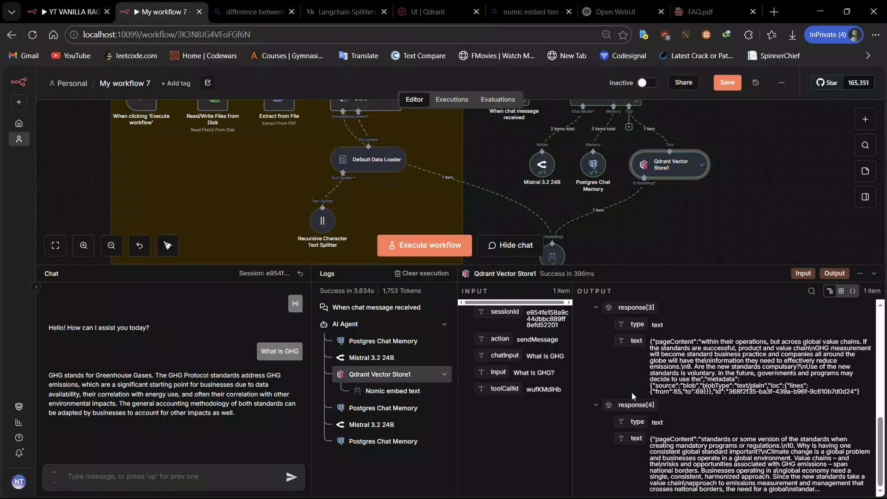
scroll(631, 392, up, 6)
scroll(644, 377, down, 3)
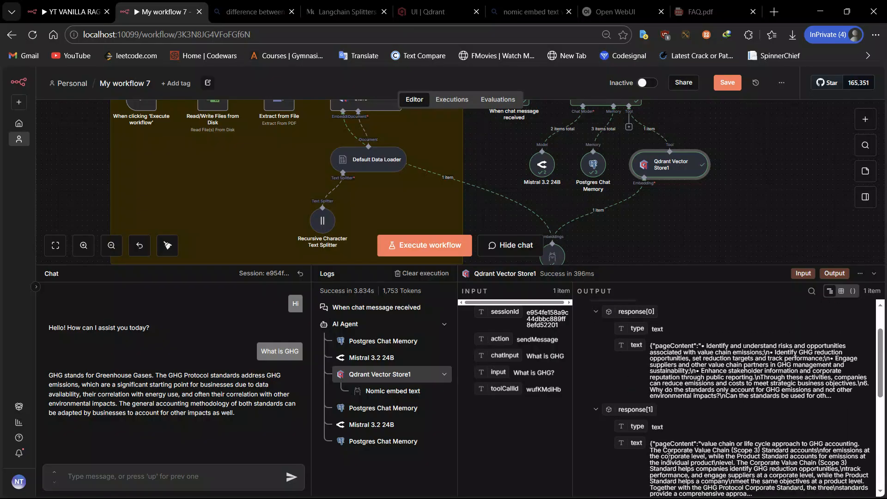
scroll(646, 451, down, 3)
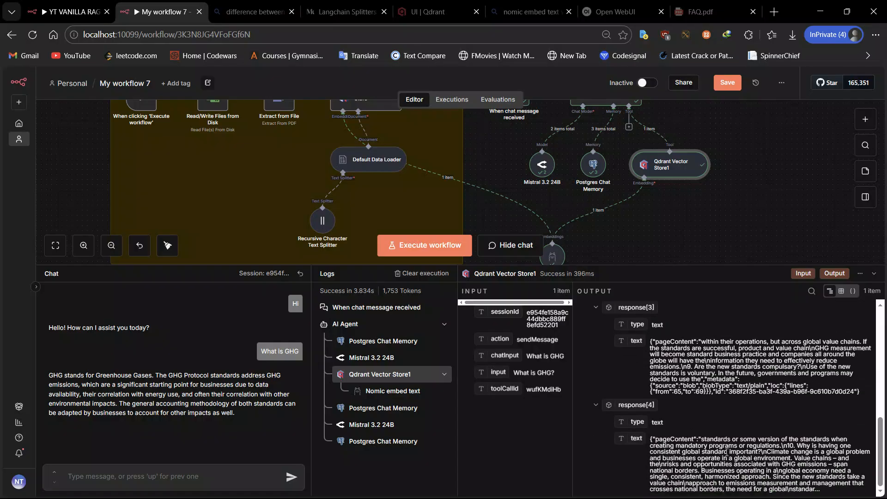
scroll(726, 453, up, 6)
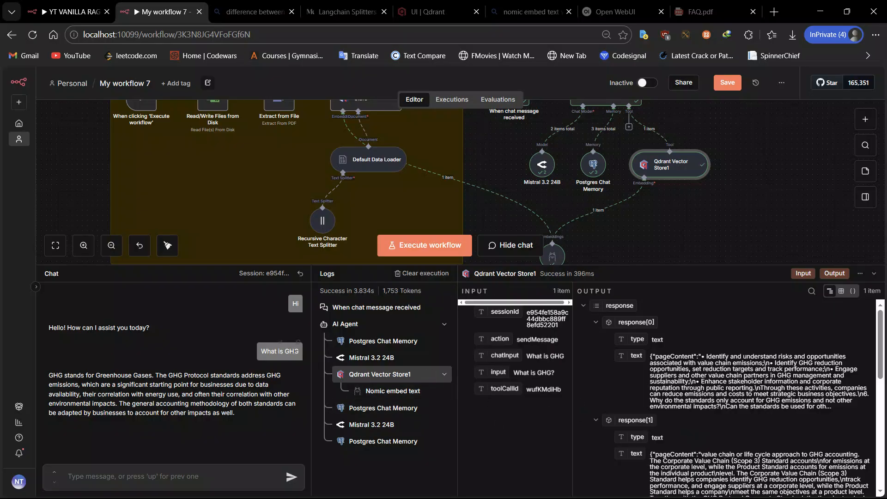
drag(260, 354, 295, 347)
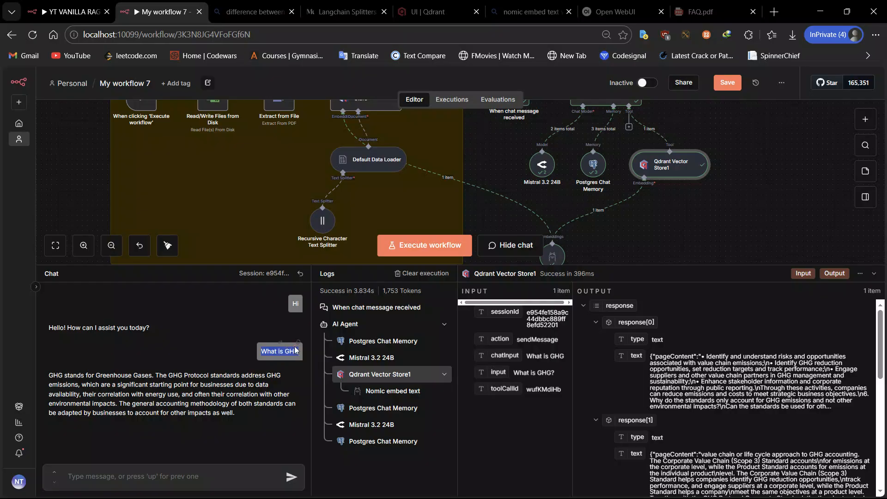
click(688, 419)
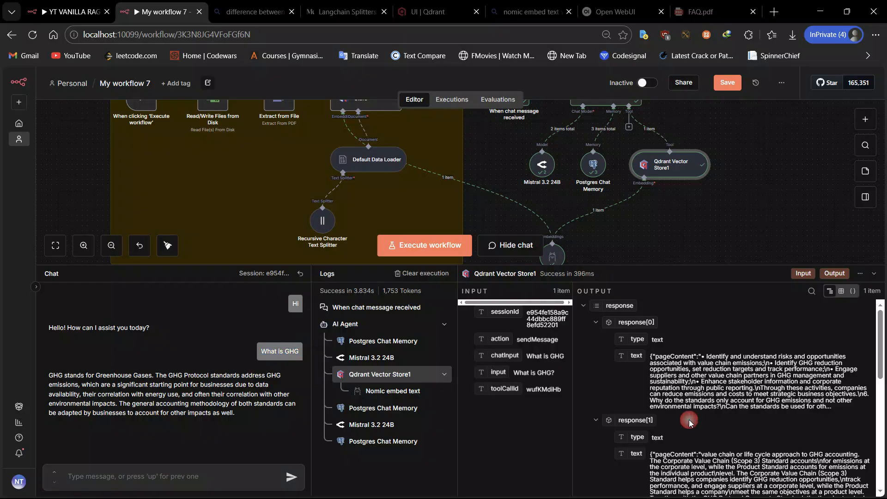
triple_click(228, 378)
Step: Ask the agent "Why should business care about value chain emissions" in a fresh chat session
click(146, 474)
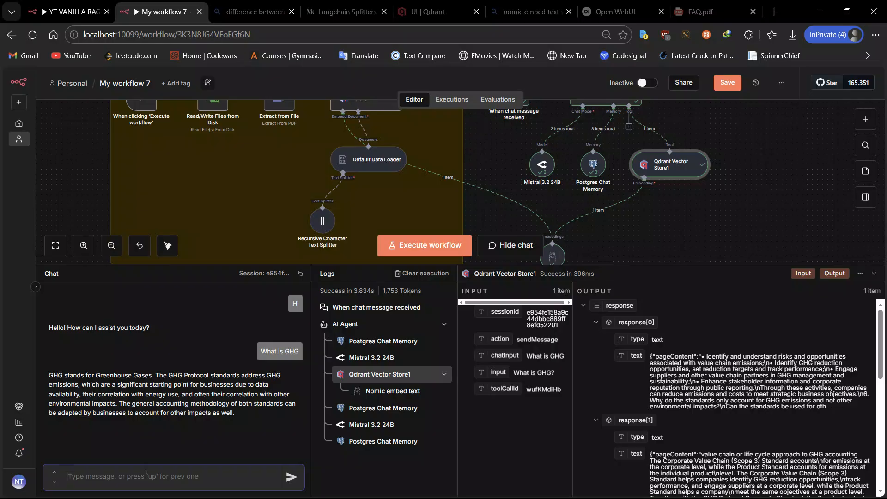
click(700, 12)
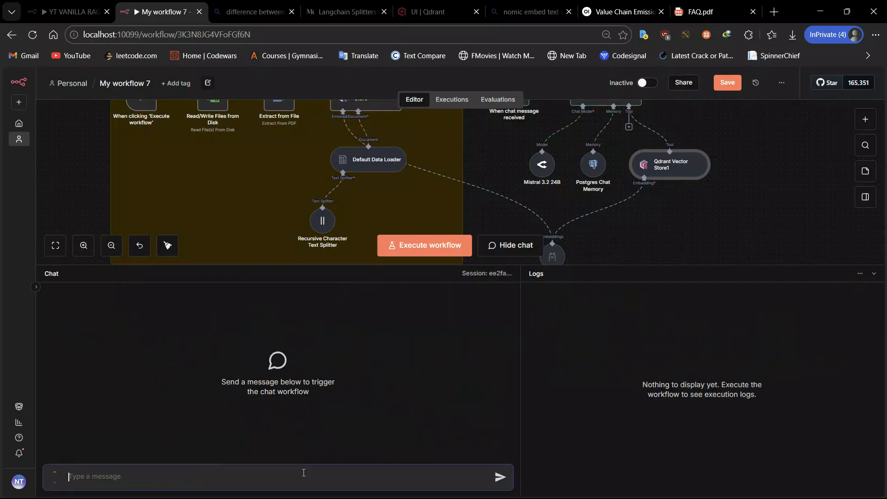
text(Why shuou)
key(BackSpace)
key(BackSpace)
key(BackSpace)
text(ould beu)
key(BackSpace)
text(usiness care)
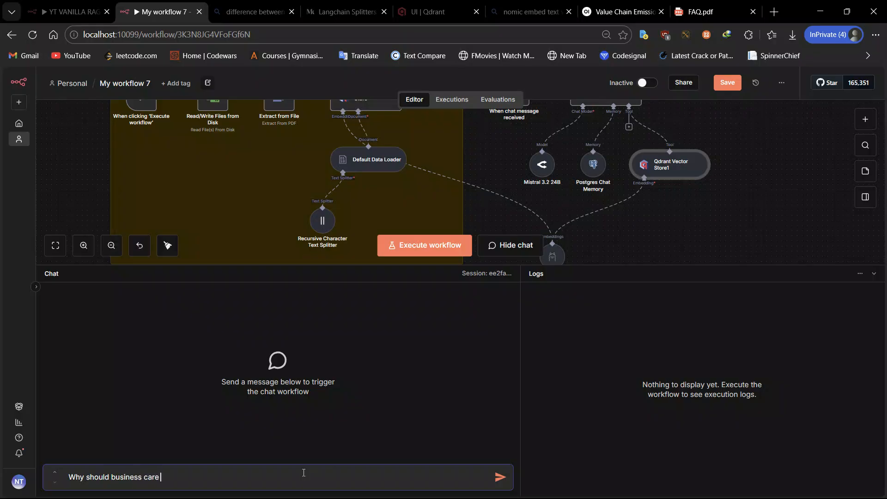
text( about value cha)
text(in emissoins)
key(BackSpace)
key(BackSpace)
text(ipon)
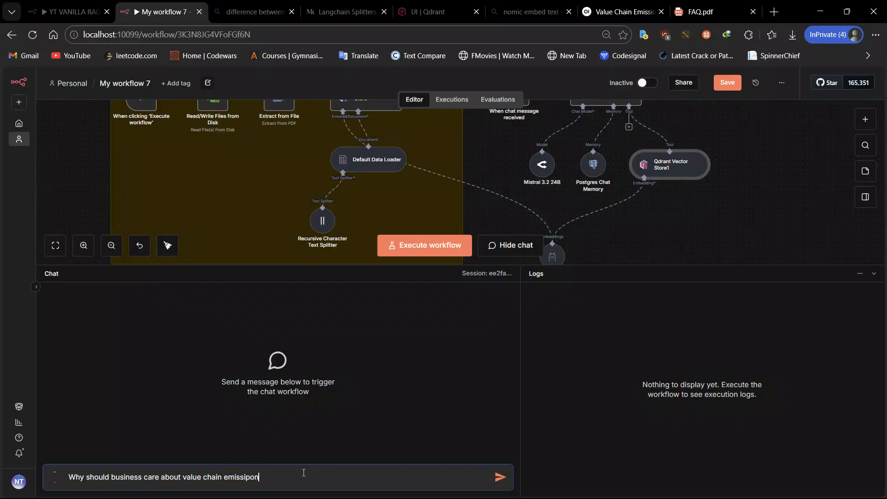
key(BackSpace)
key(BackSpace)
text(ons)
key(Return)
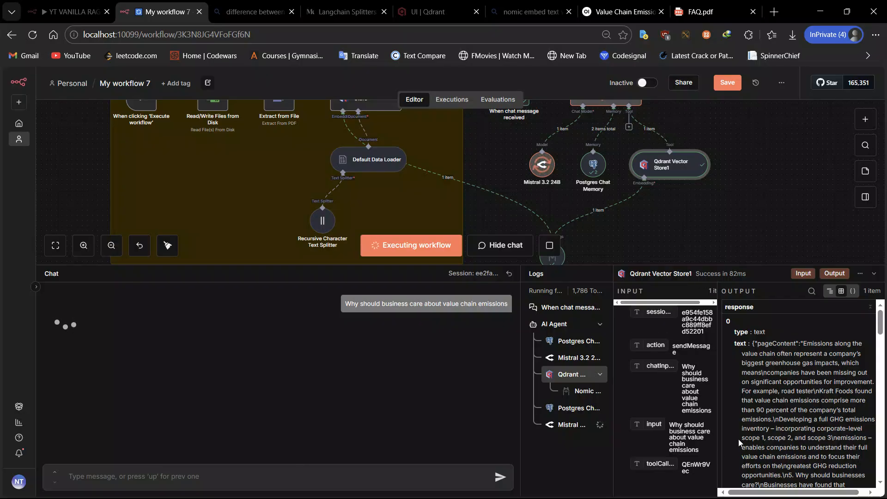
Step: Read the chunks retrieved by Qdrant Vector Store1, then switch to Open WebUI and review the Vanilla RAG answer to the same question
scroll(762, 418, down, 5)
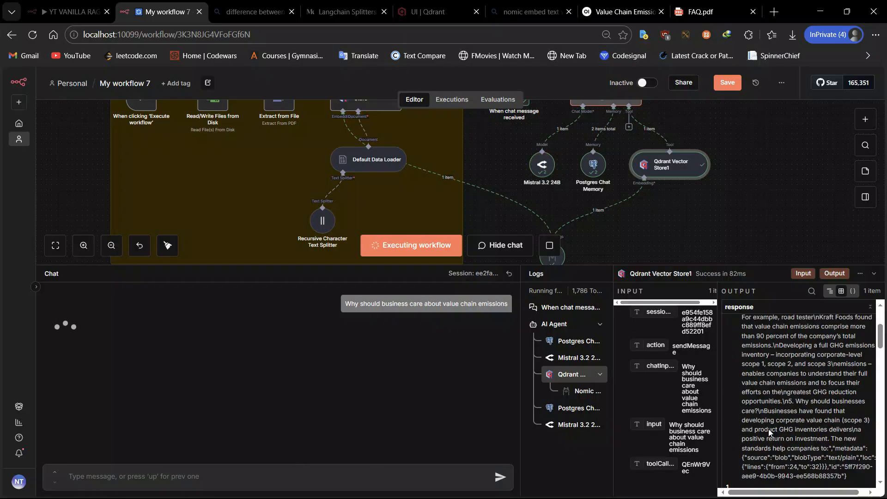
scroll(784, 425, down, 2)
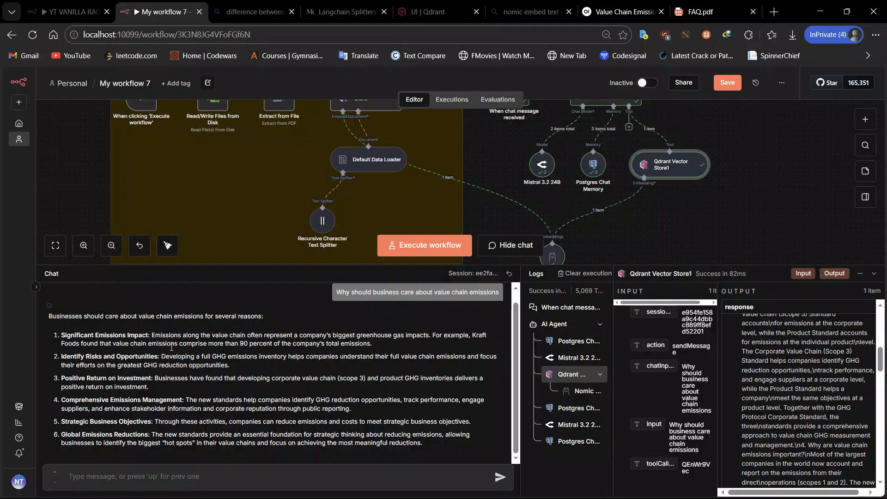
click(621, 3)
scroll(342, 245, up, 1)
scroll(341, 246, down, 1)
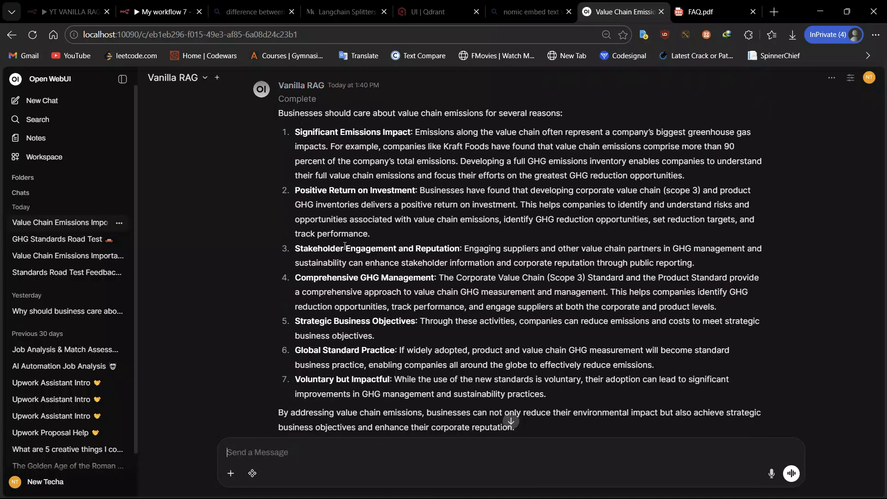
scroll(341, 244, up, 1)
scroll(341, 244, up, 1)
drag(296, 189, 413, 190)
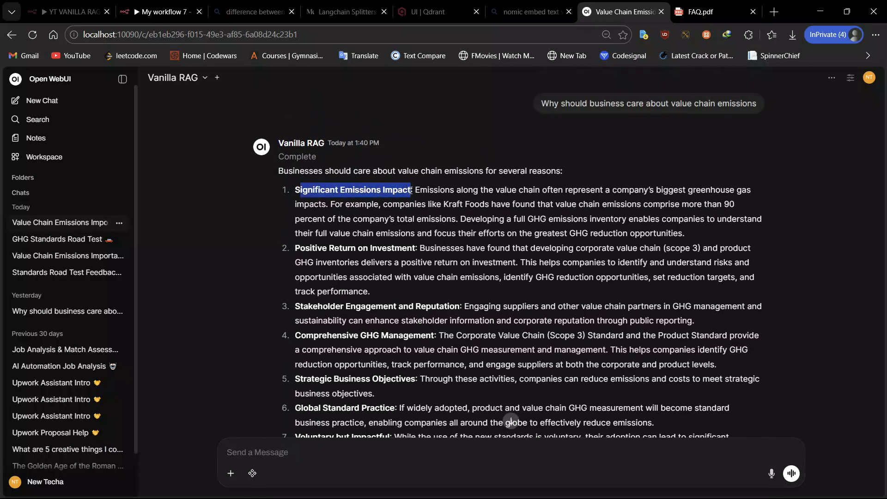
drag(296, 248, 393, 248)
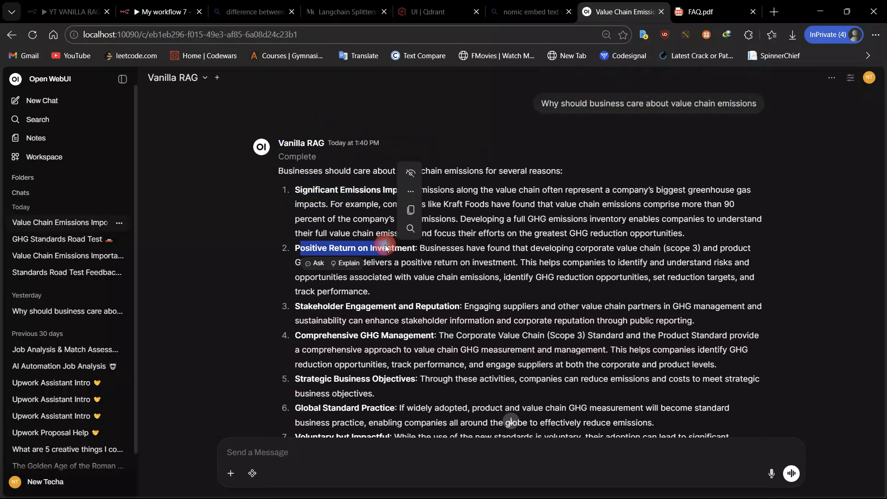
drag(296, 306, 407, 306)
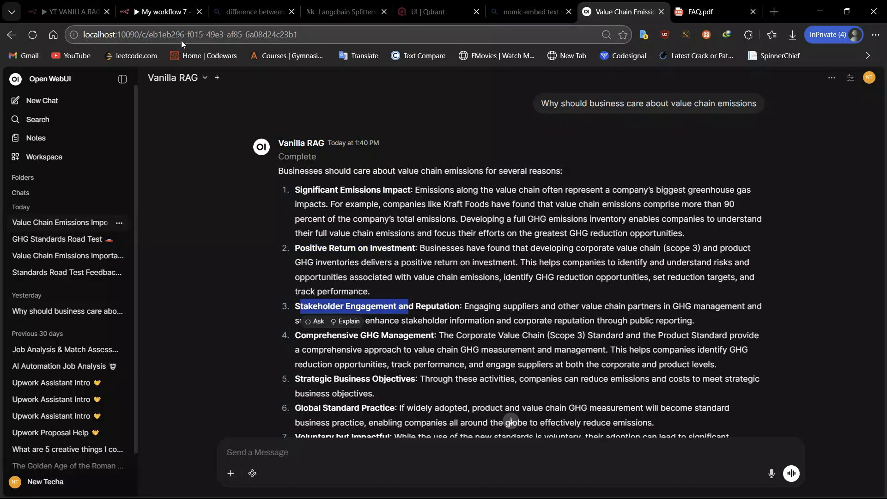
Step: Pick out the Kraft Foods claim in the n8n agent's answer and verify it in FAQ.pdf by searching for "kraft"
click(151, 4)
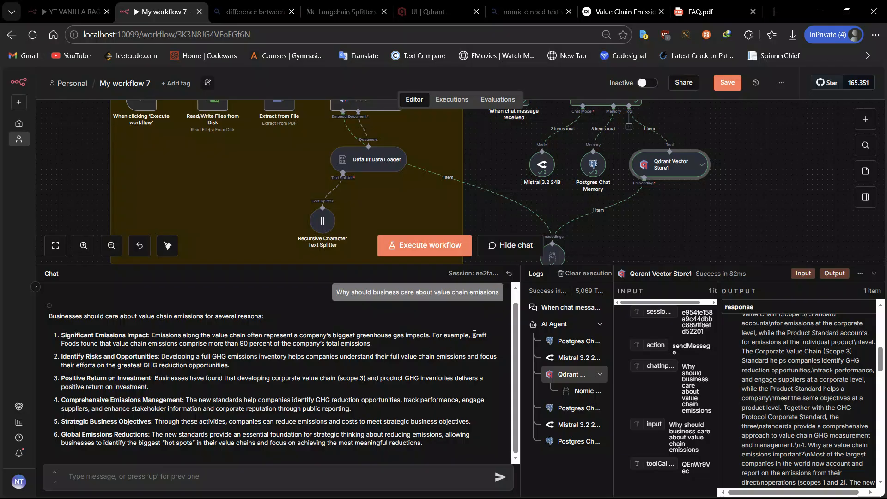
drag(471, 335, 480, 344)
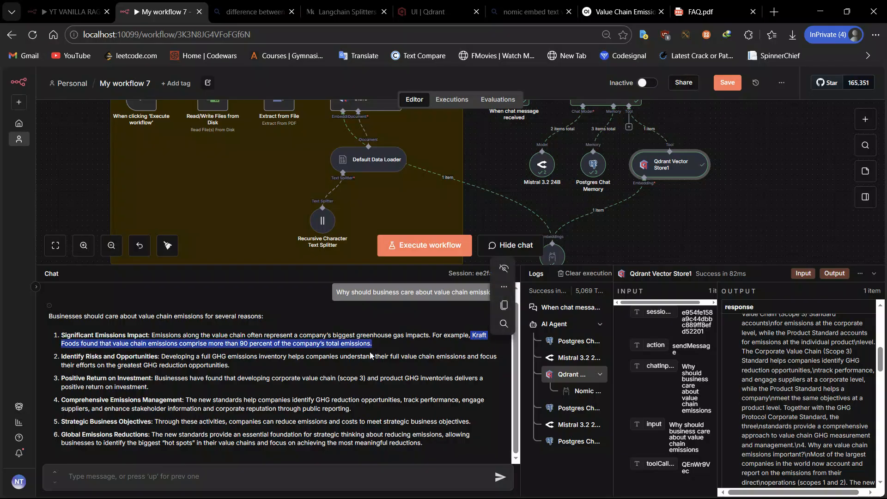
click(684, 3)
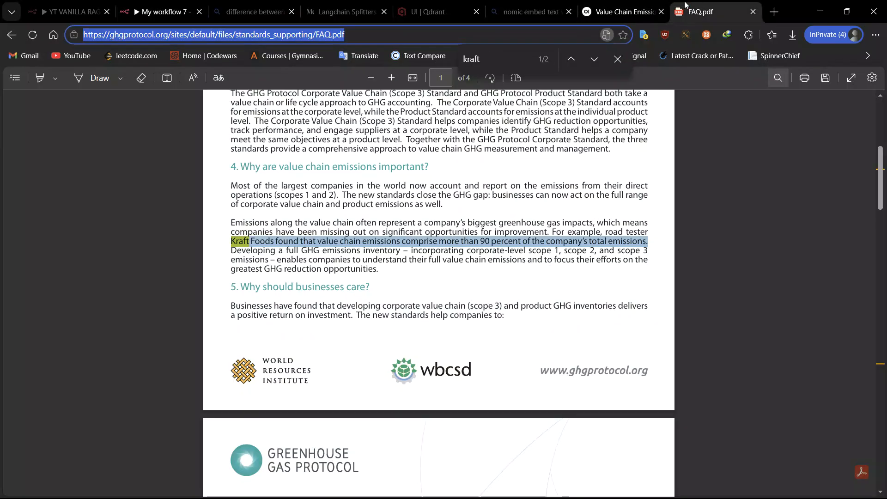
key(ctrl+f)
key(Return)
key(Return)
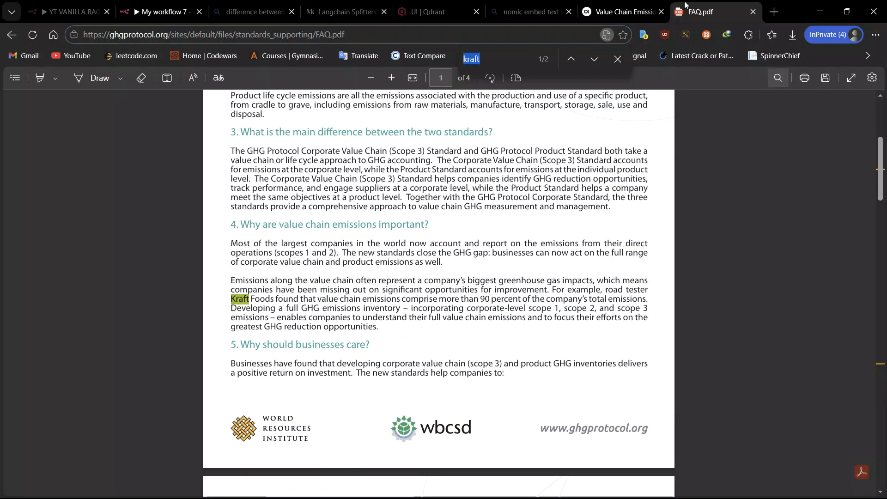
drag(248, 300, 506, 300)
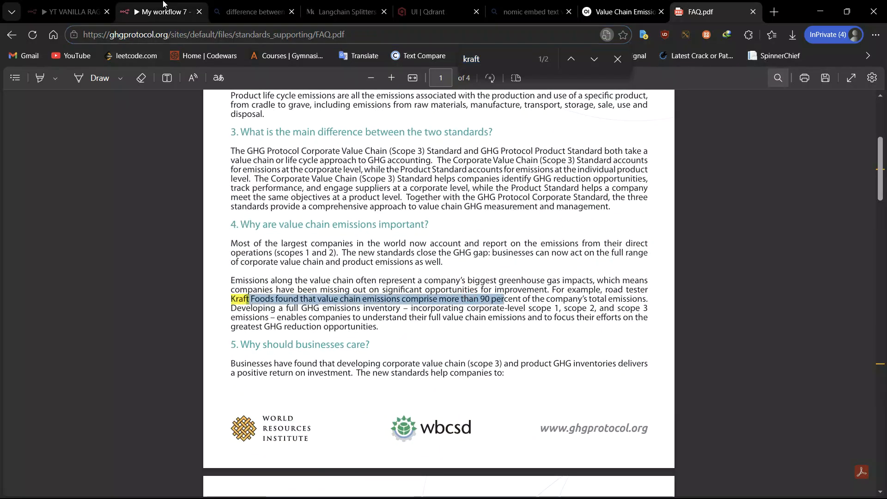
Step: Return to the n8n workflow, review the agent's answer again and collapse the chat and logs to view the whole canvas
click(154, 4)
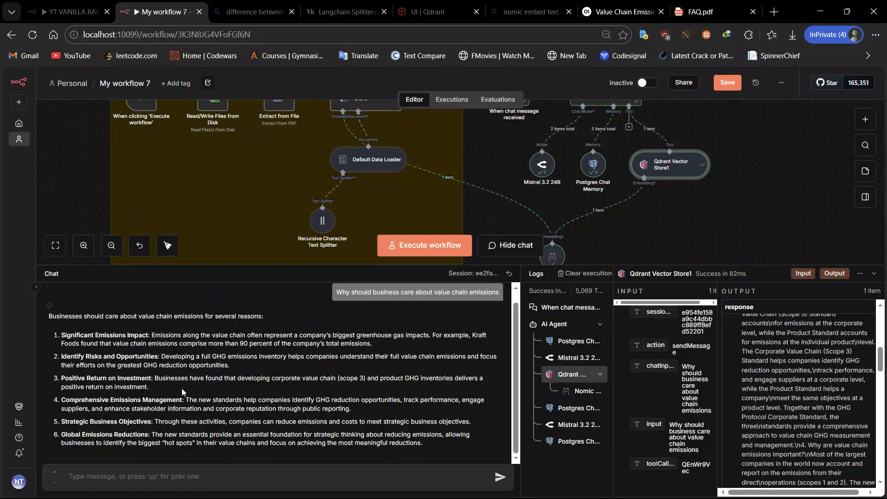
scroll(183, 389, up, 1)
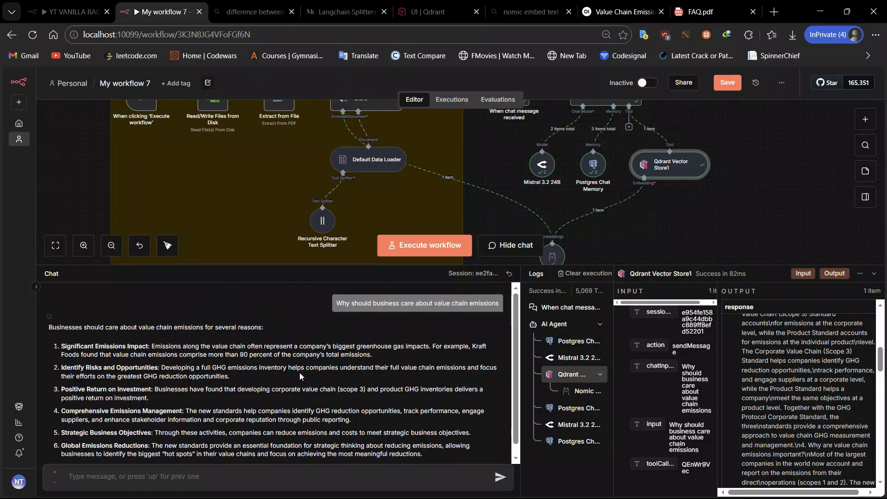
scroll(299, 372, down, 1)
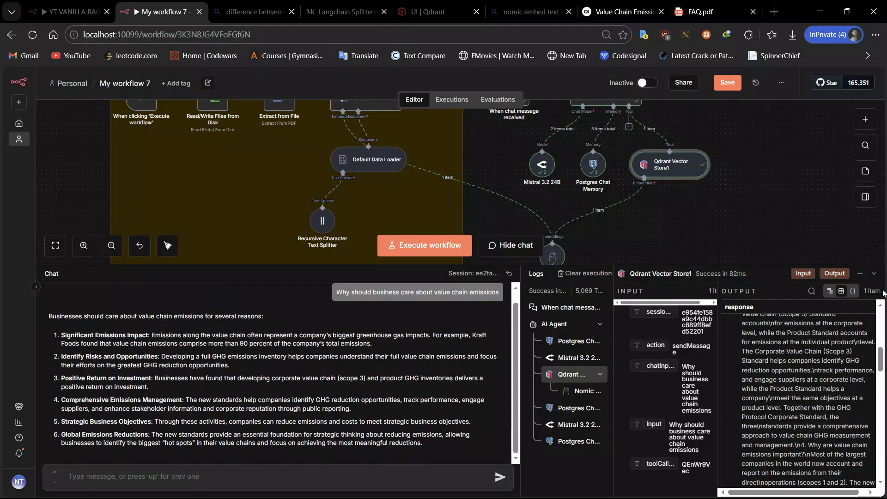
scroll(332, 398, up, 1)
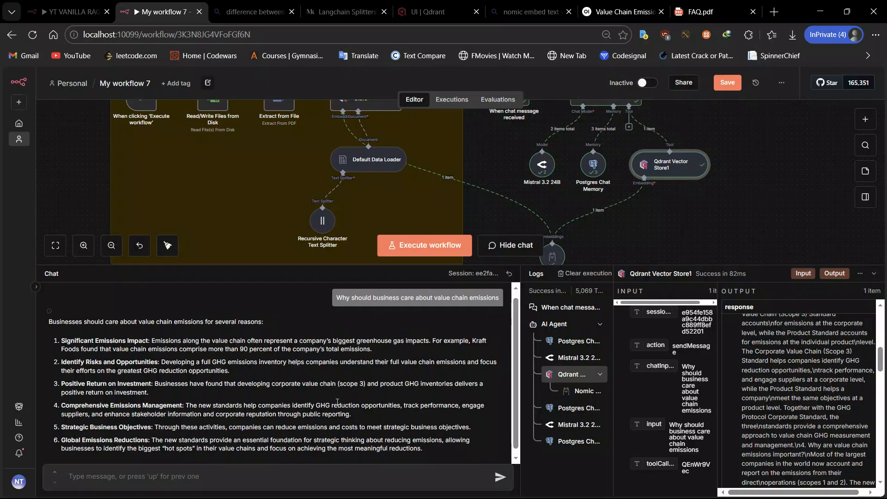
click(873, 273)
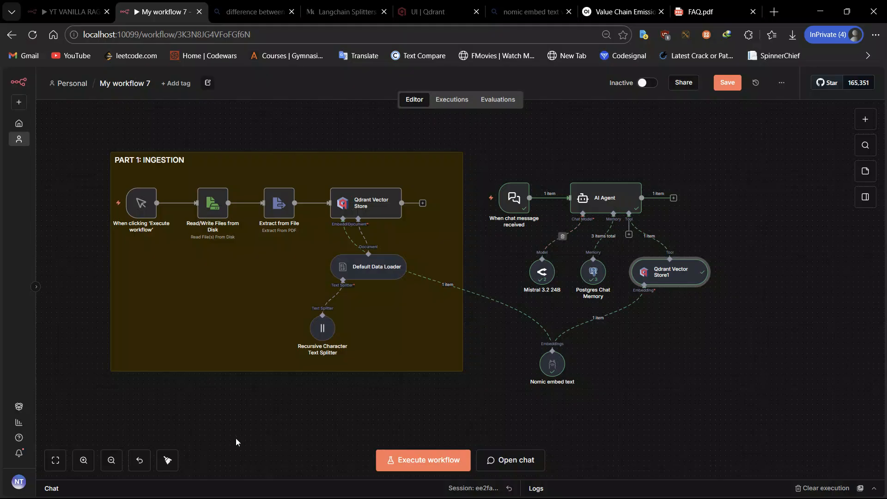
Step: Reopen the chat and read the agent's value chain emissions answer point by point, from Significant Emissions Impact to Global Emissions Reductions
click(501, 458)
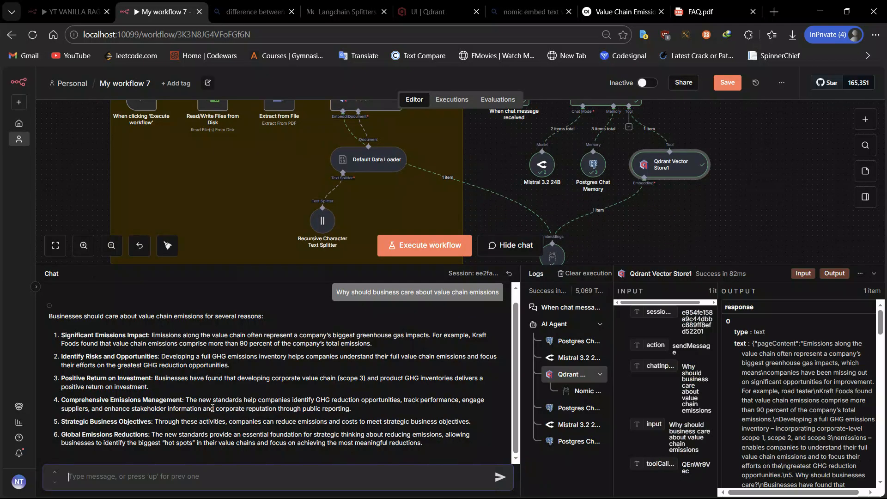
scroll(111, 364, up, 1)
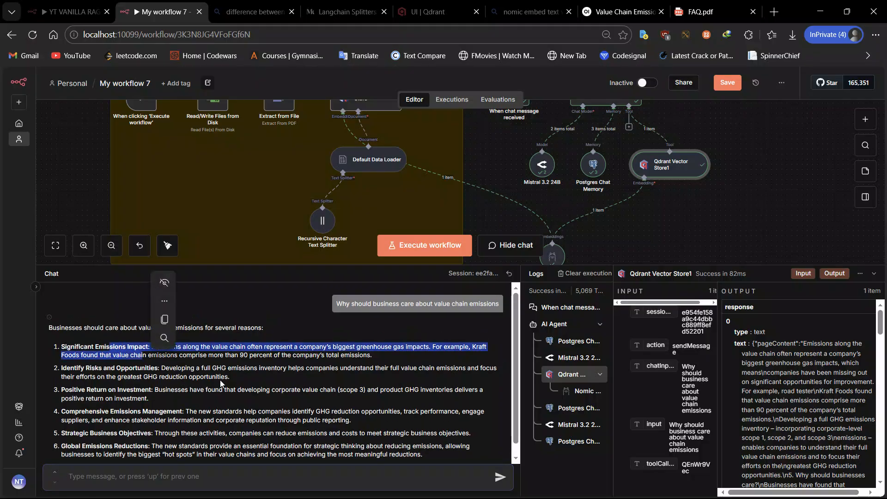
drag(162, 369, 230, 390)
click(261, 386)
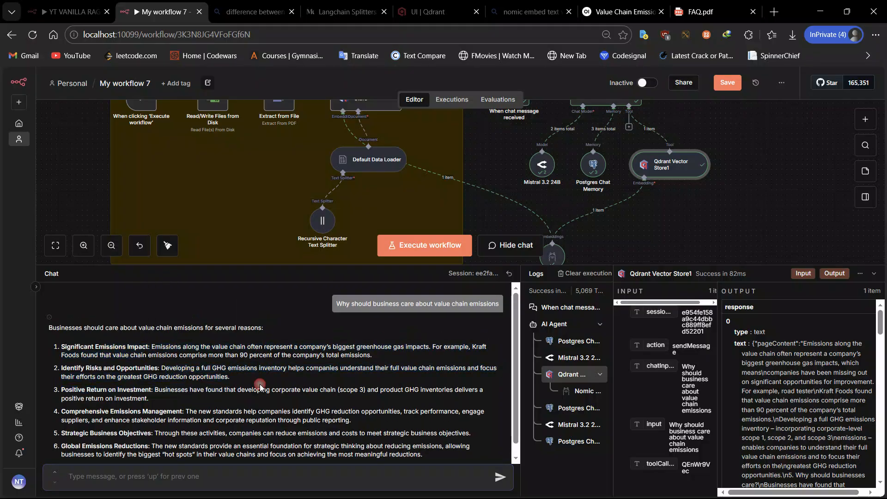
drag(155, 390, 190, 405)
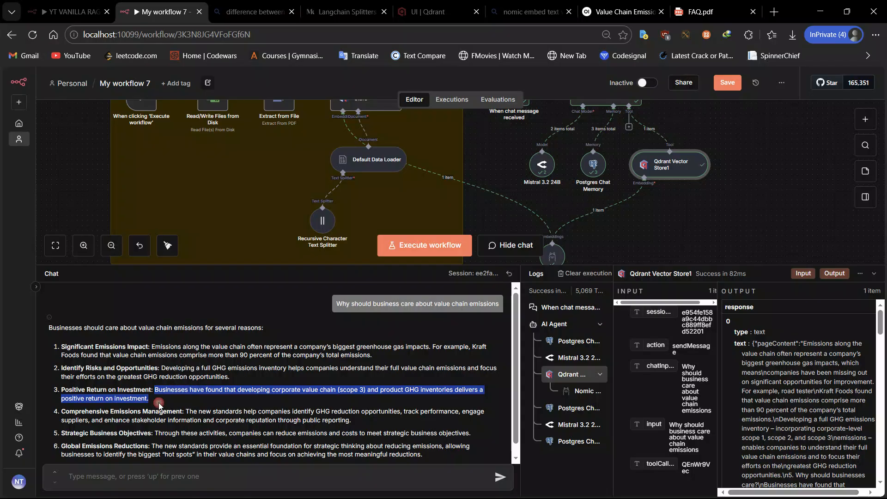
scroll(201, 431, down, 1)
drag(154, 400, 232, 409)
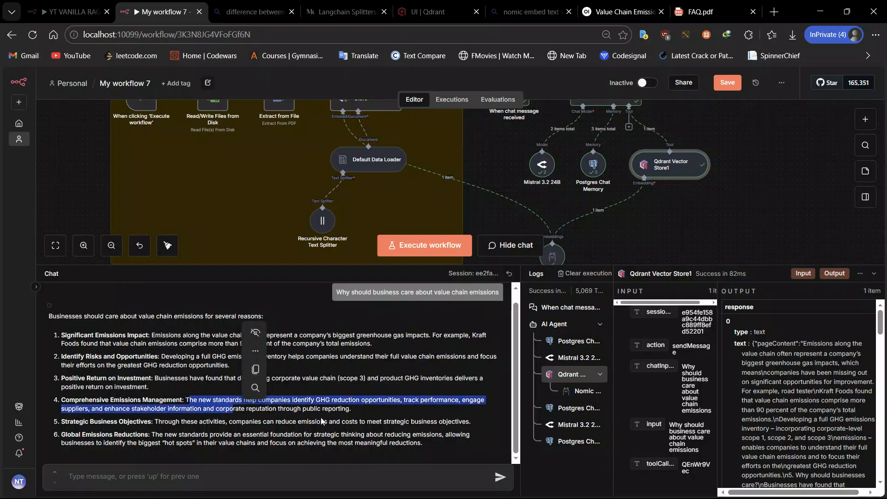
click(365, 417)
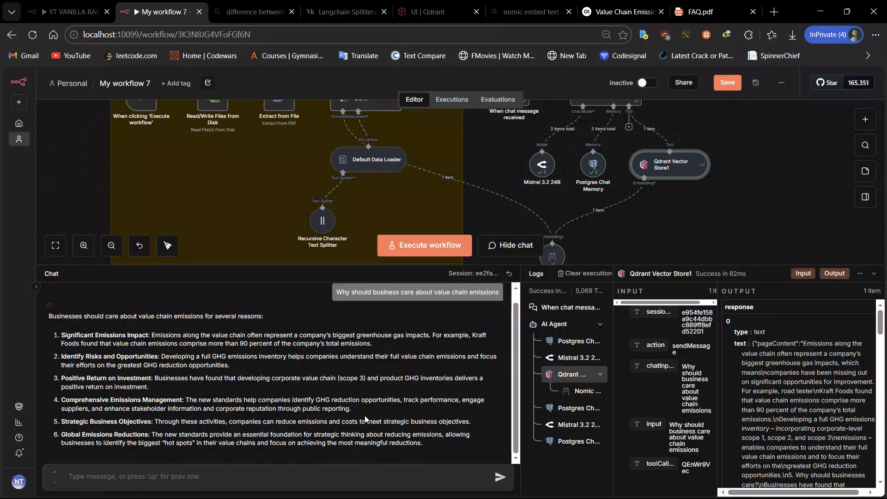
drag(156, 420, 187, 421)
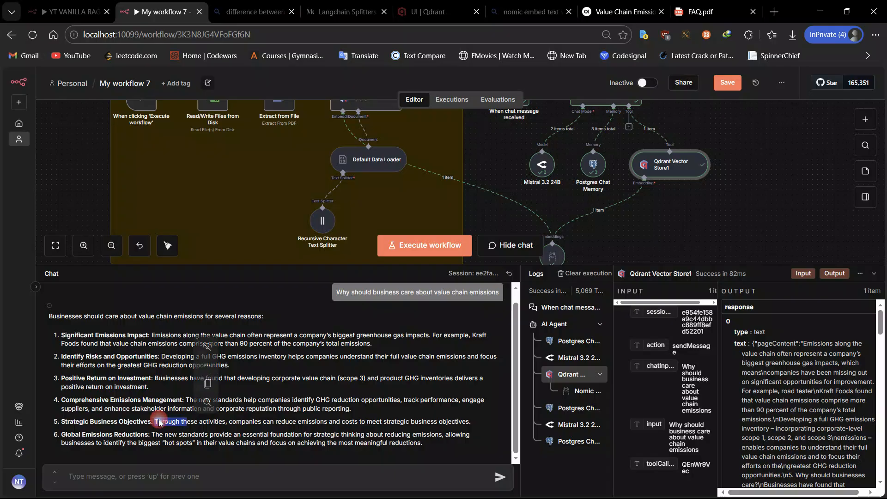
click(303, 432)
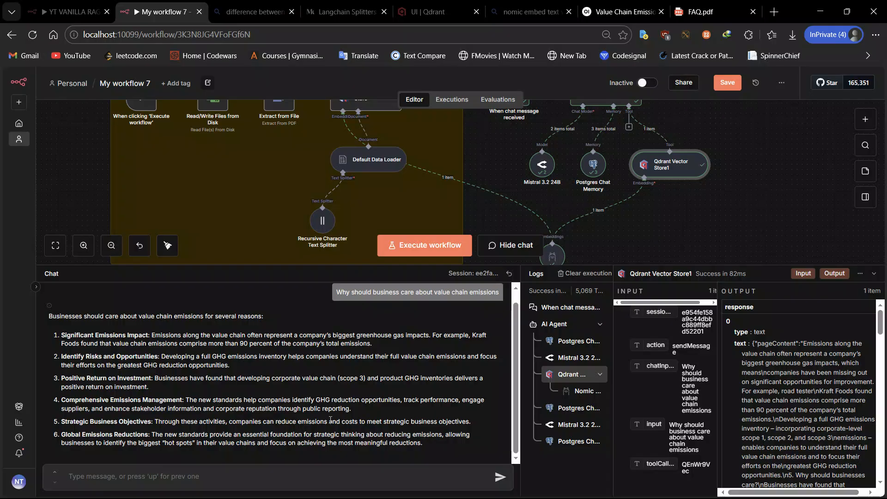
scroll(330, 419, up, 1)
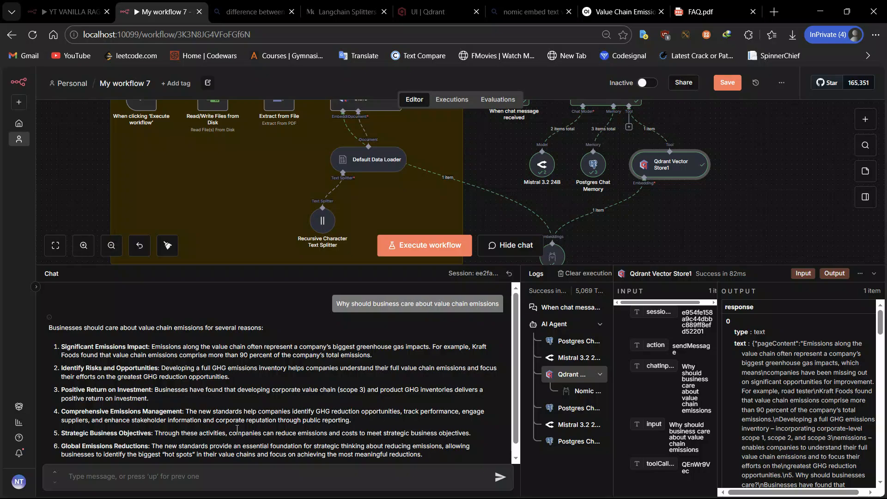
scroll(363, 409, down, 1)
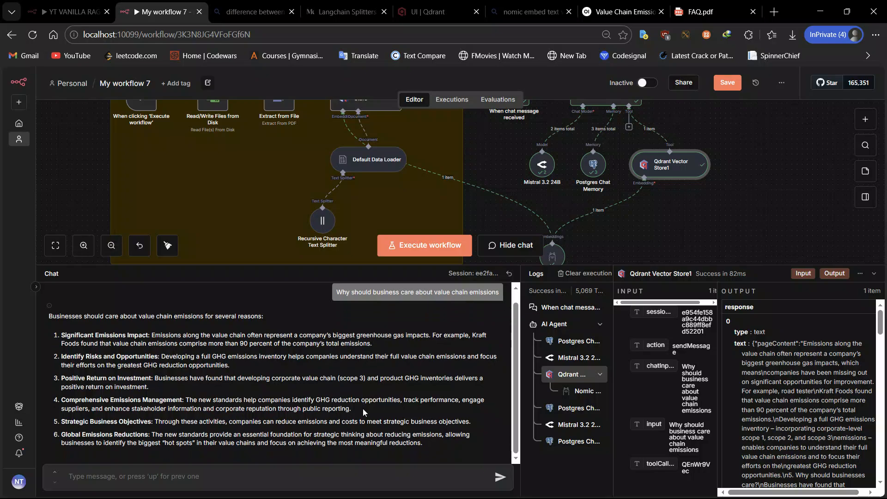